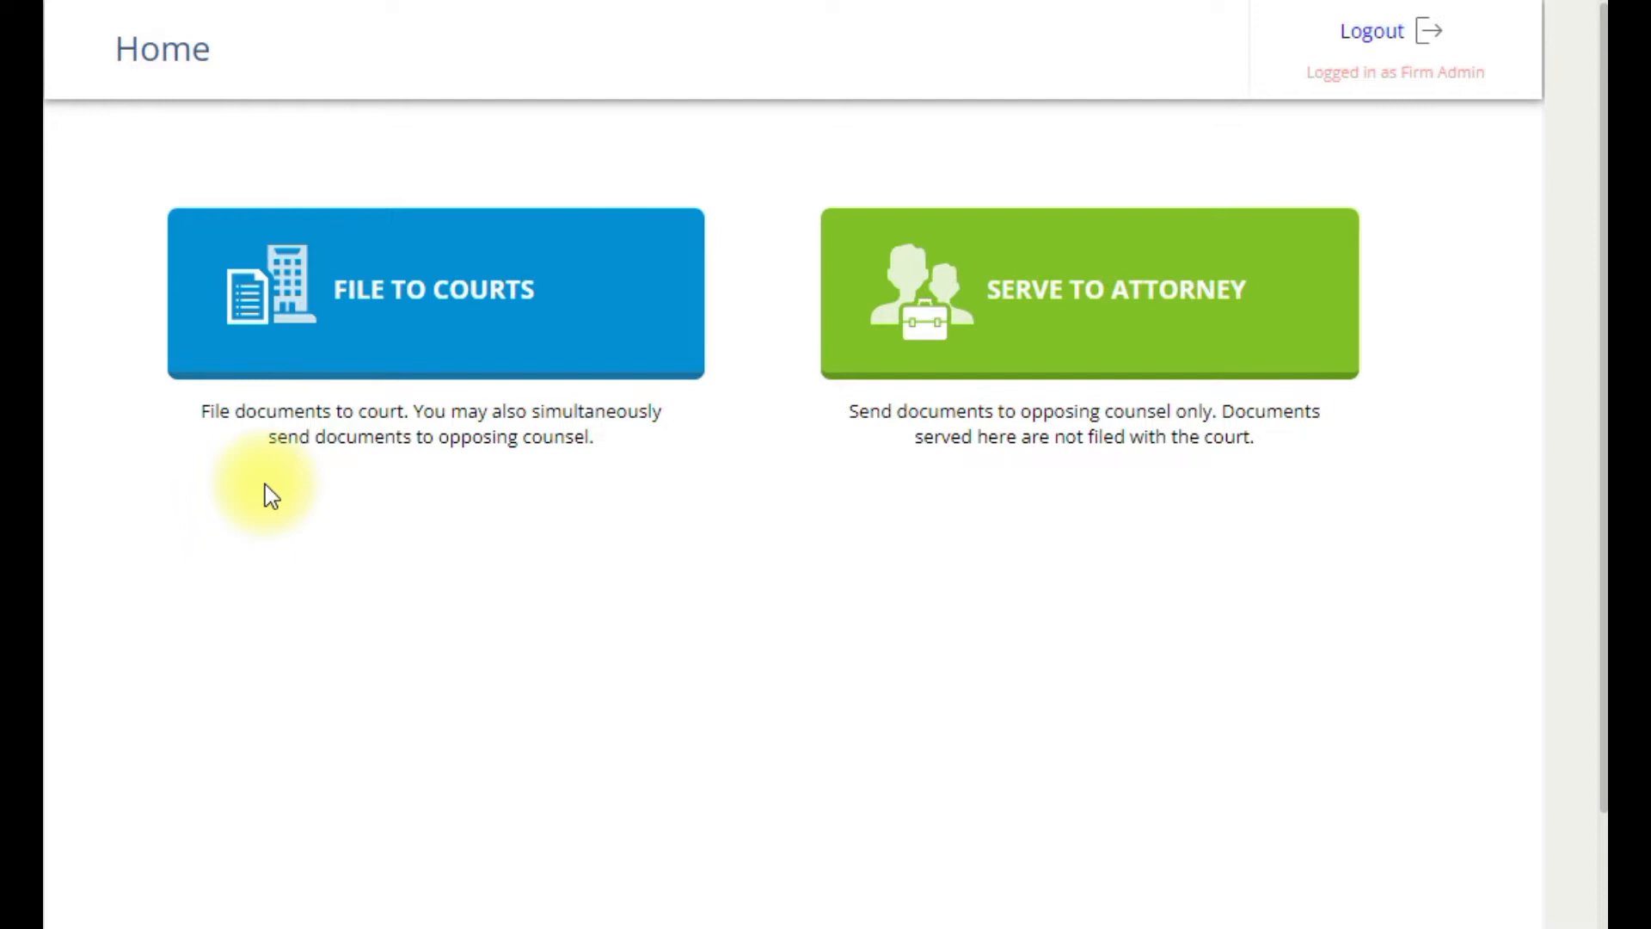
Start filing a new case with the courts and enter a case title made of the plaintiff's and defendant's full names
click(345, 314)
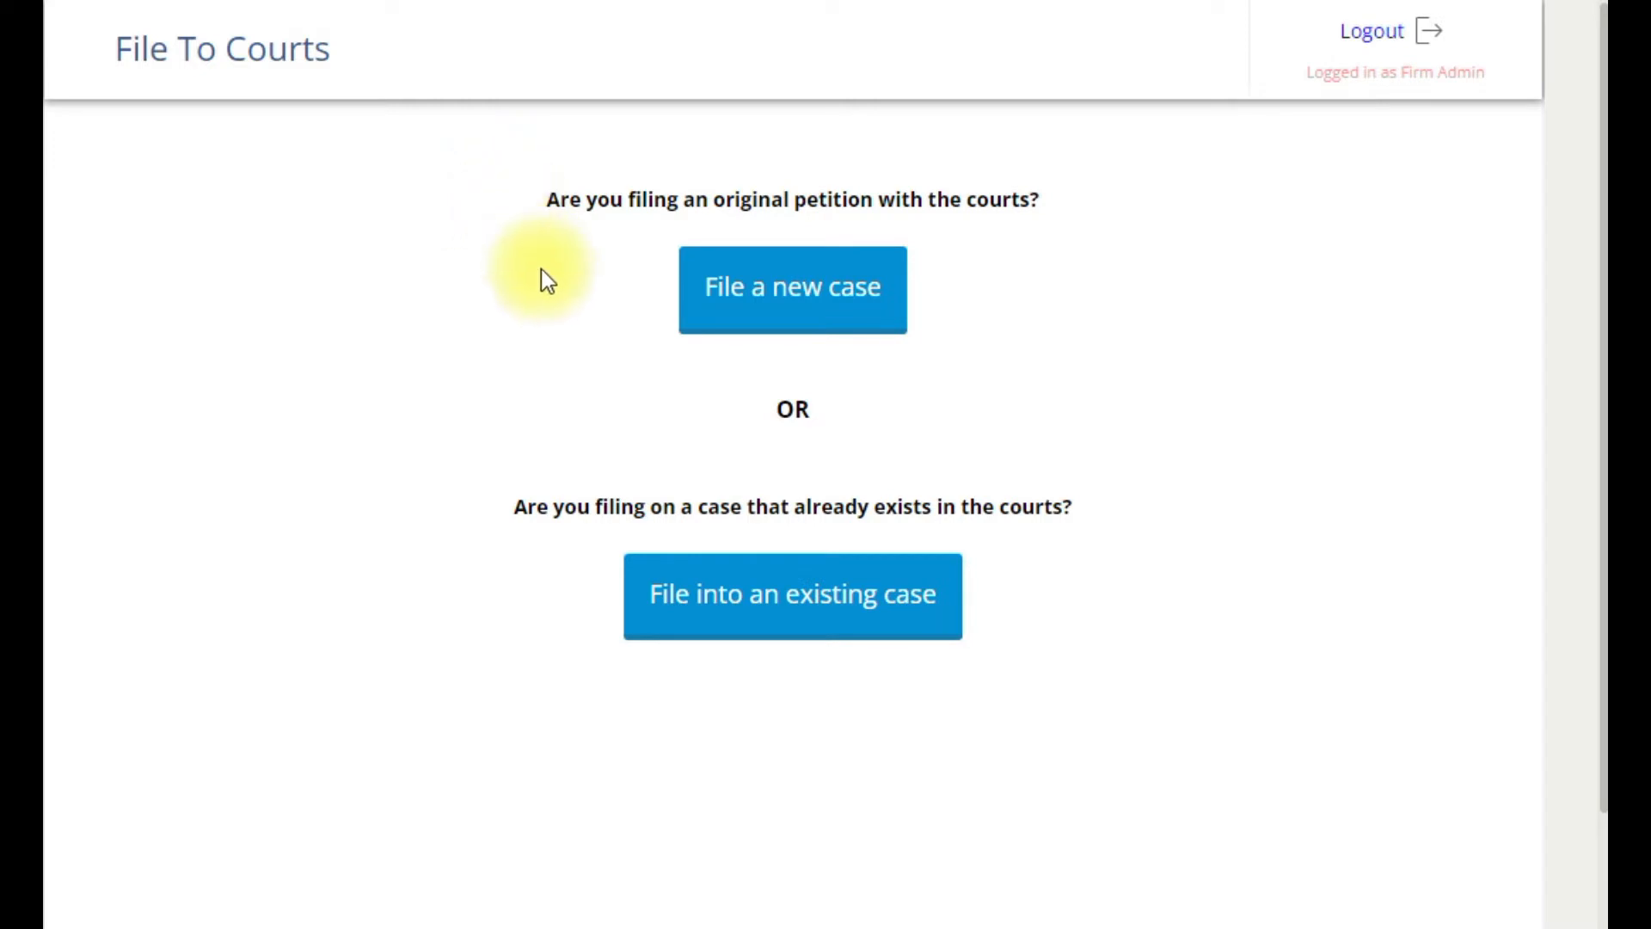
click(798, 322)
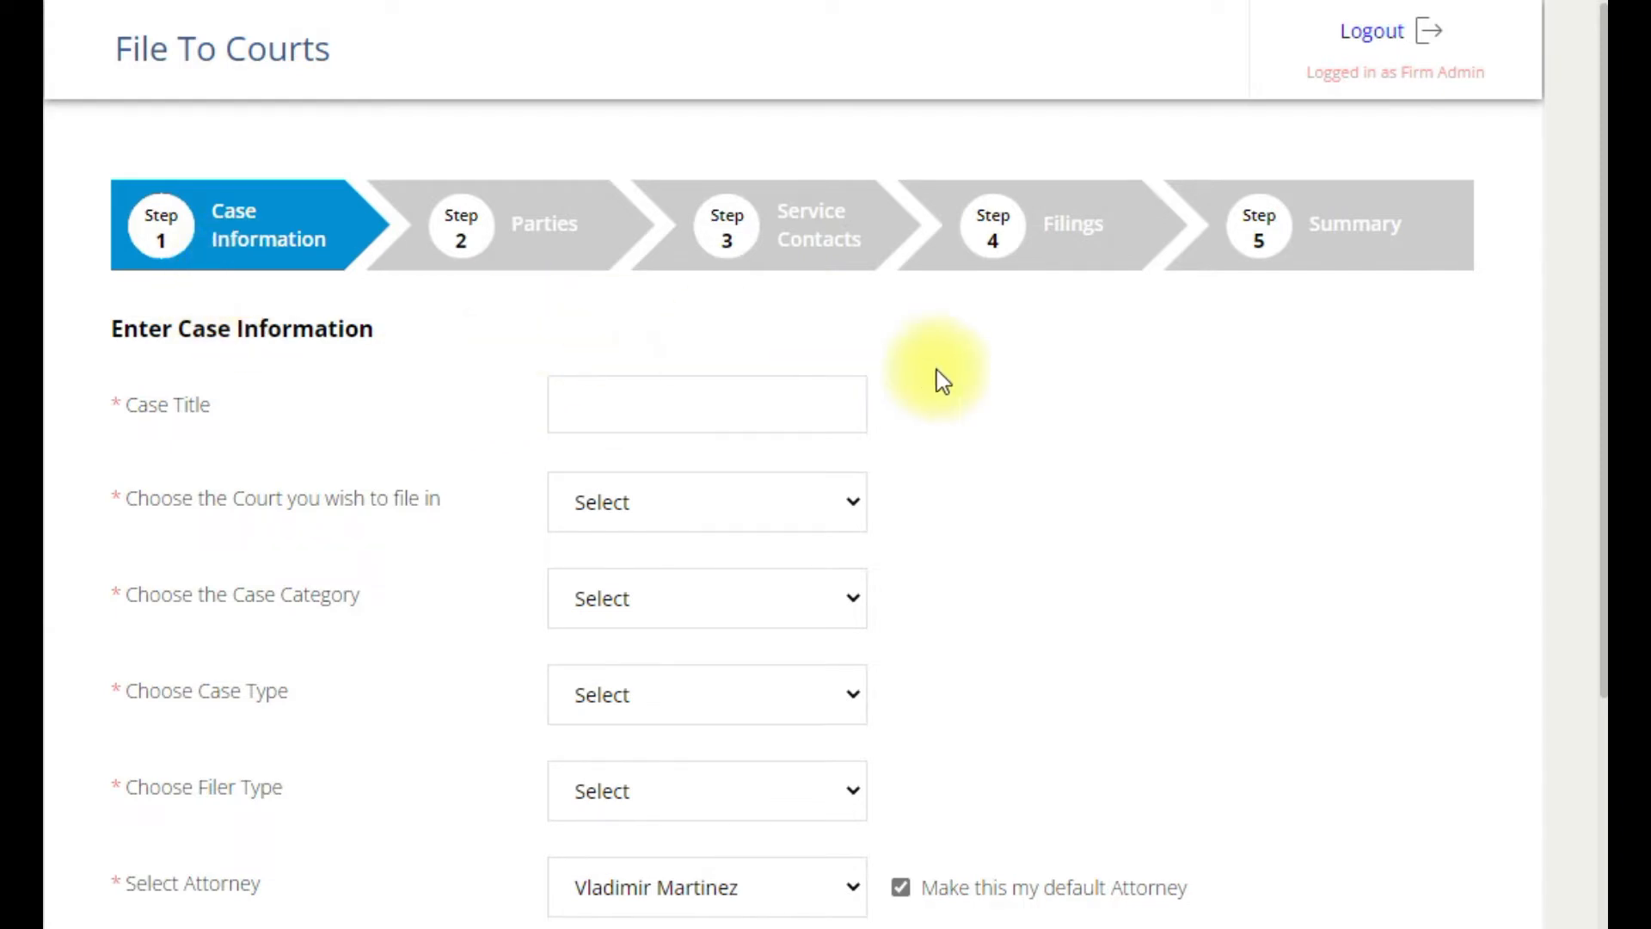
scroll(958, 368, down, 3)
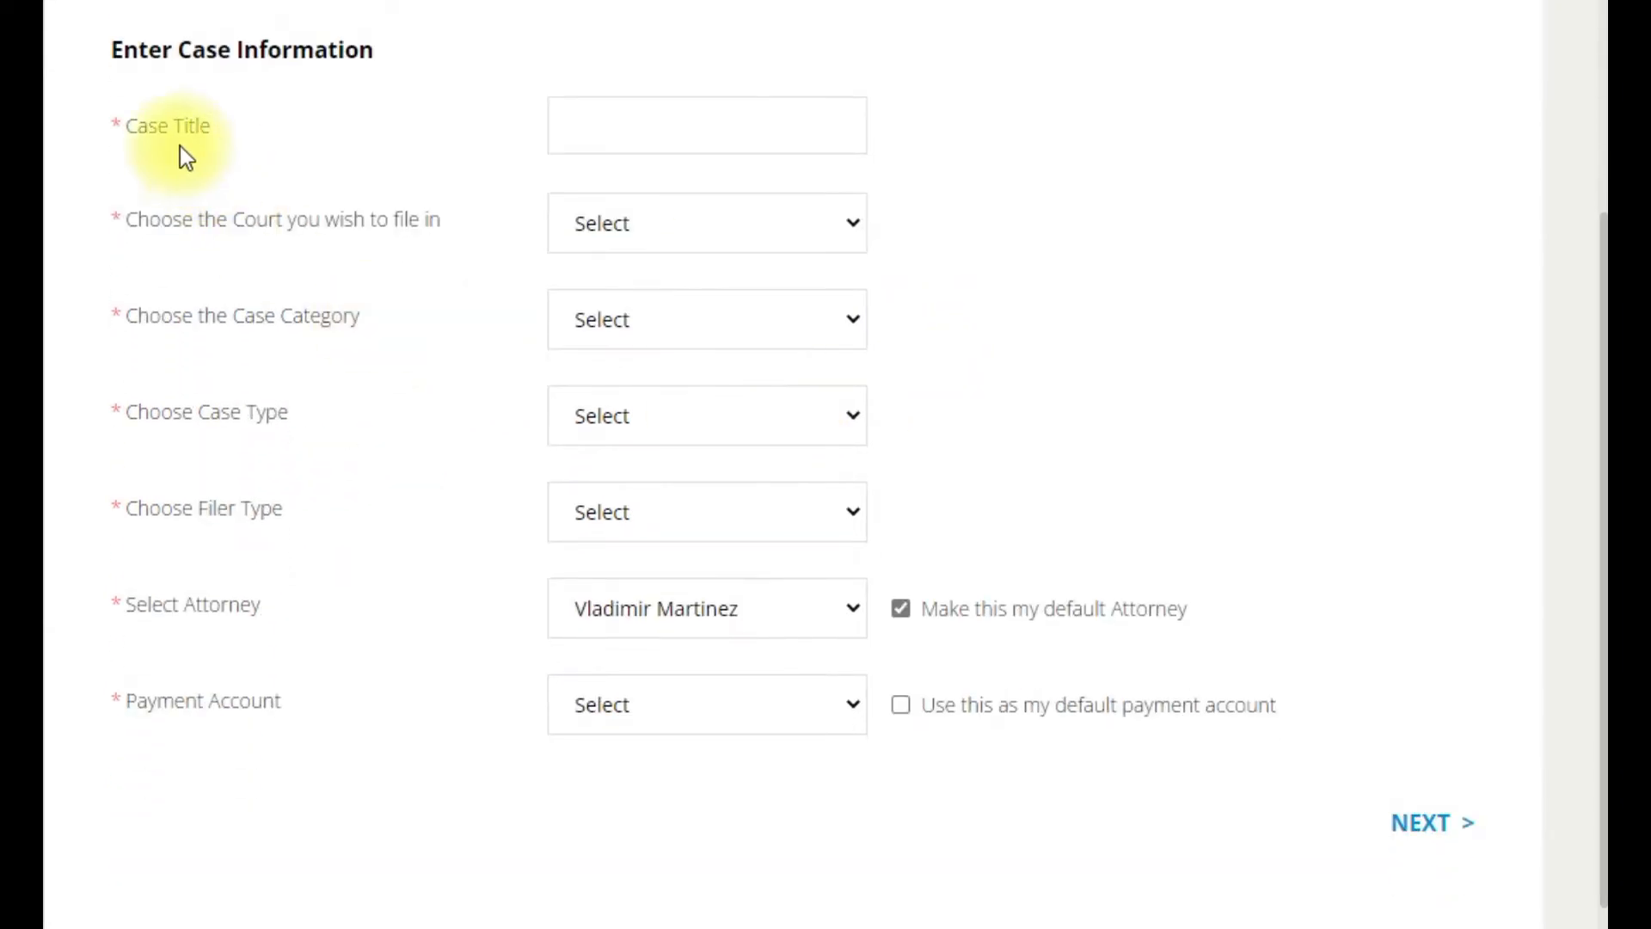
click(659, 128)
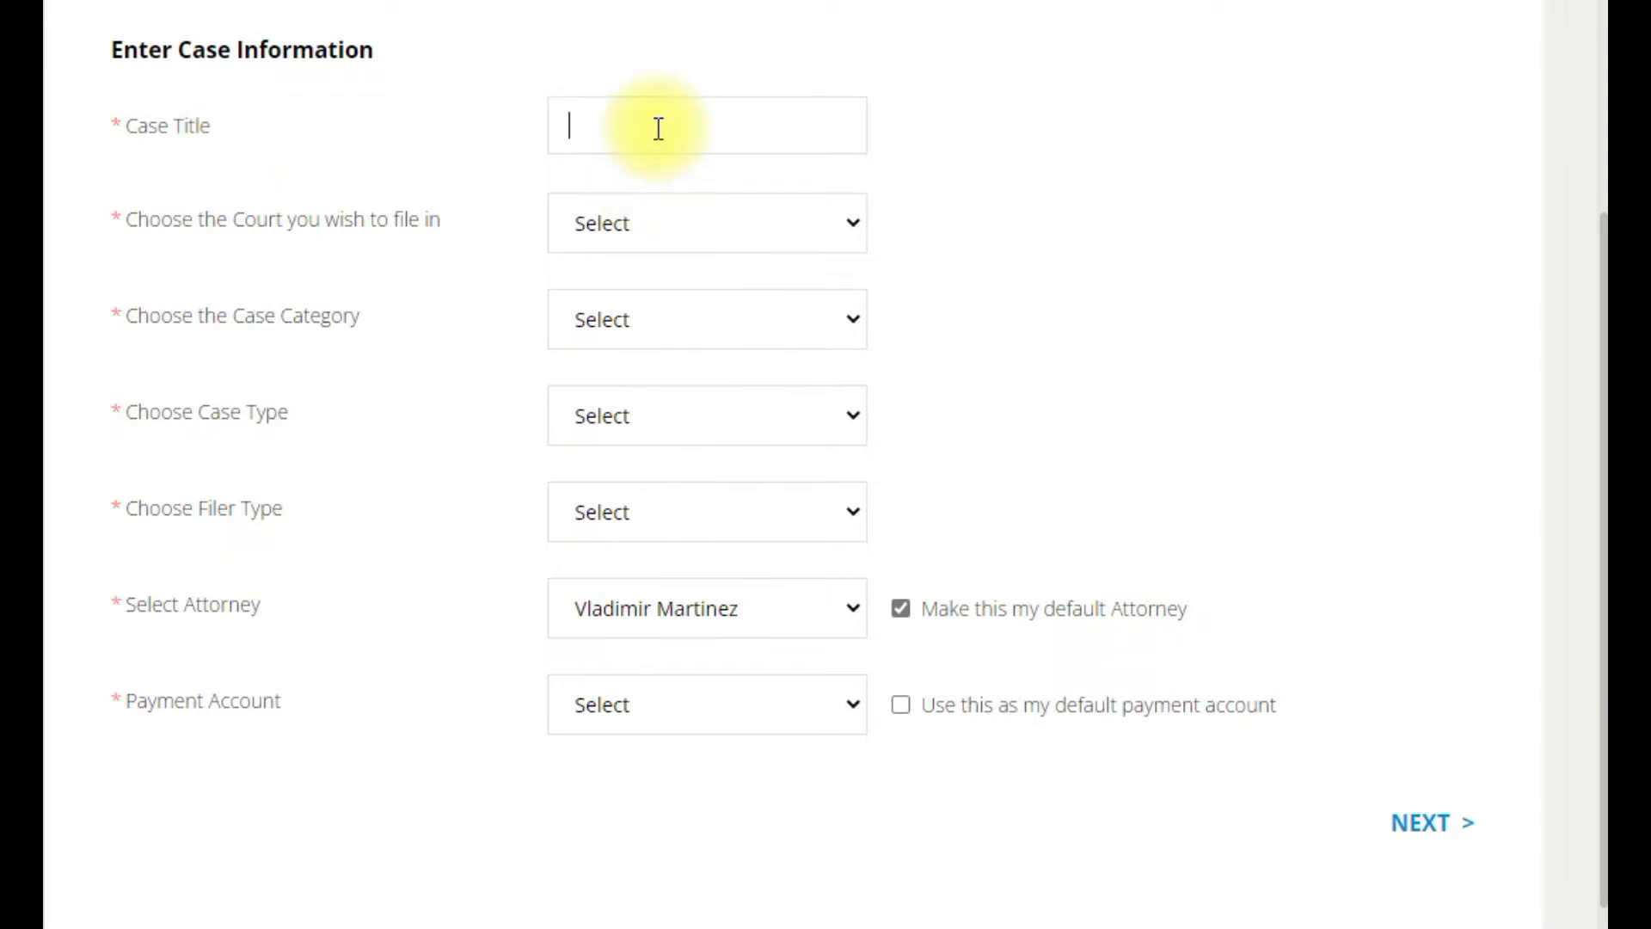
text(Robert Plant vs. John Bonham)
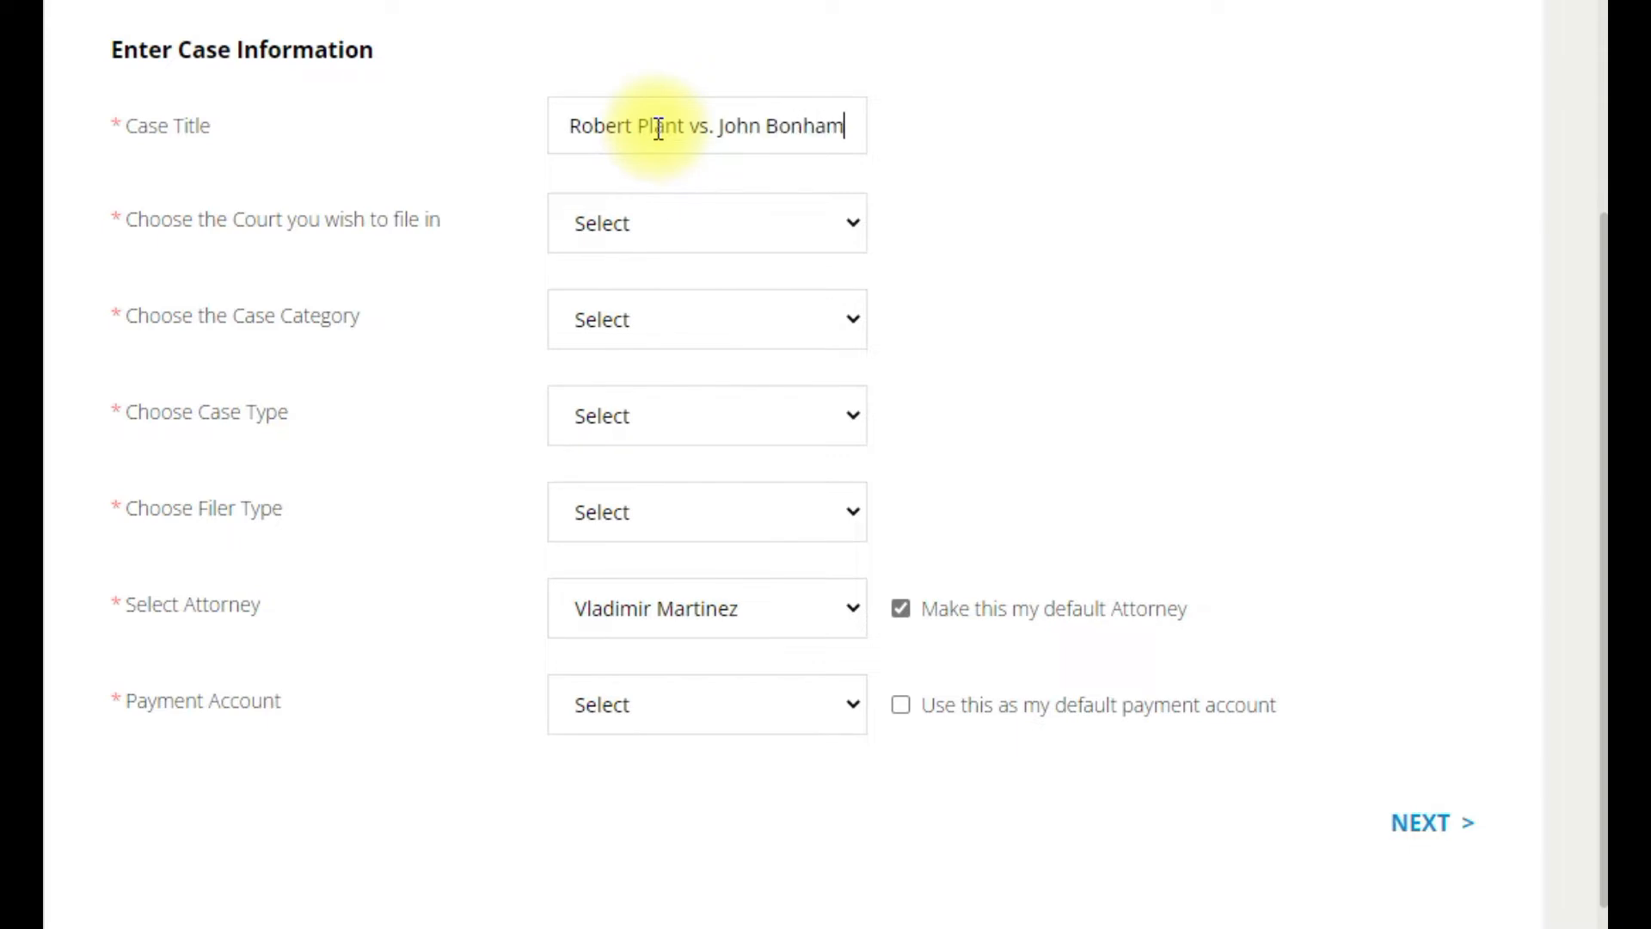
Choose Andrews County - County Clerk as the court to file in
scroll(658, 128, down, 1)
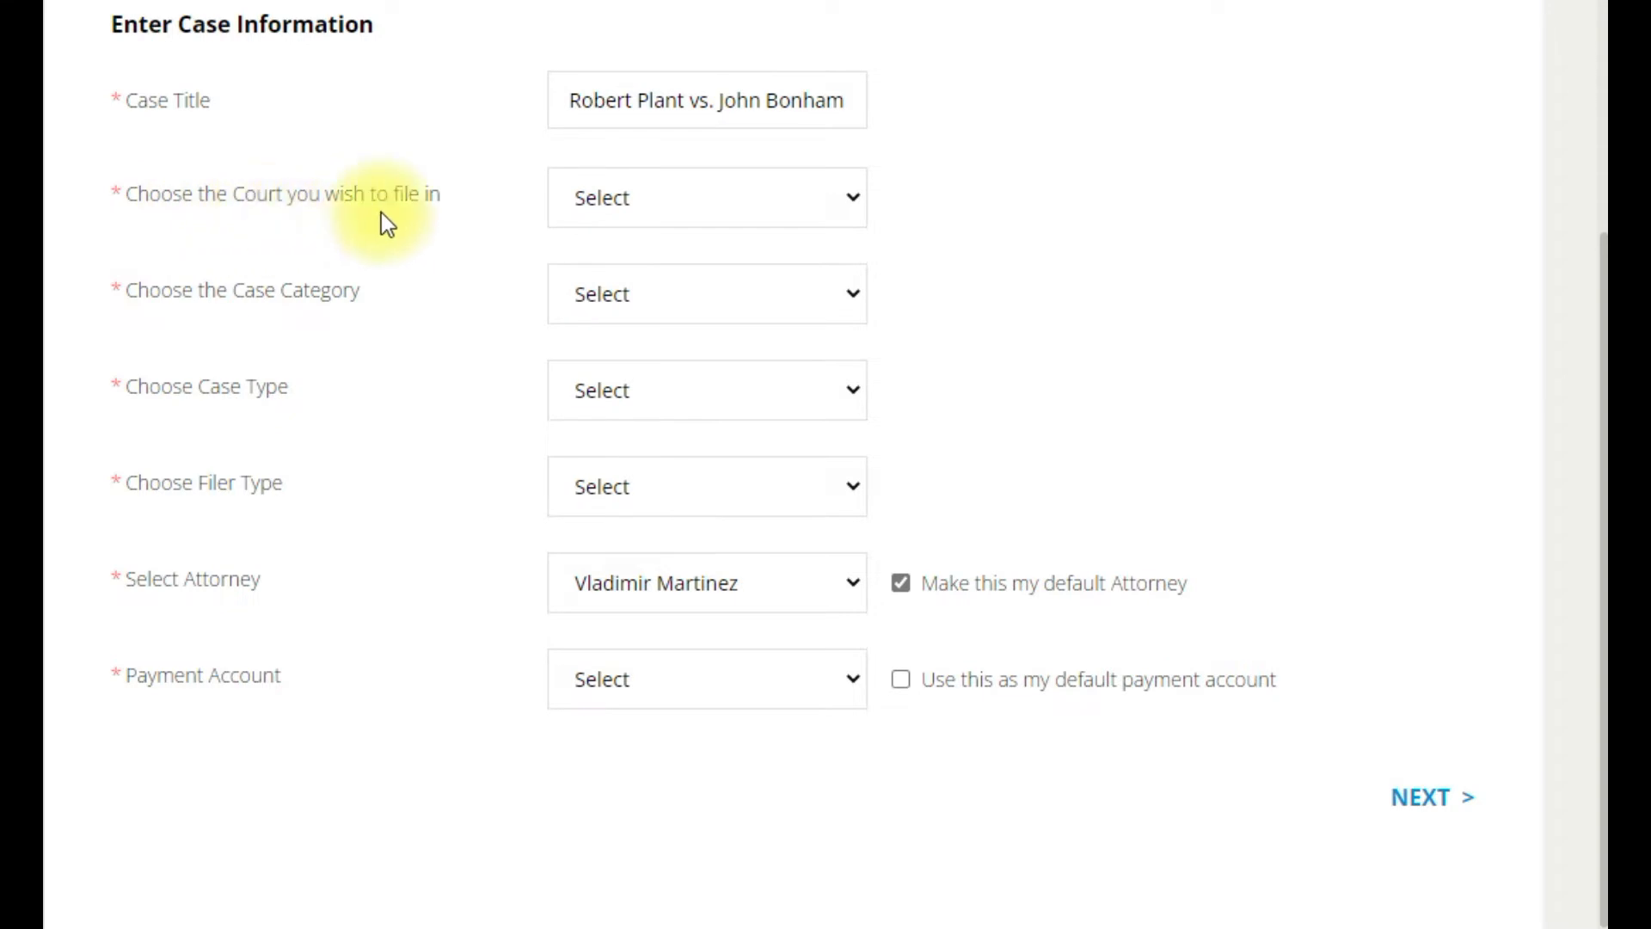
click(856, 199)
scroll(916, 374, down, 5)
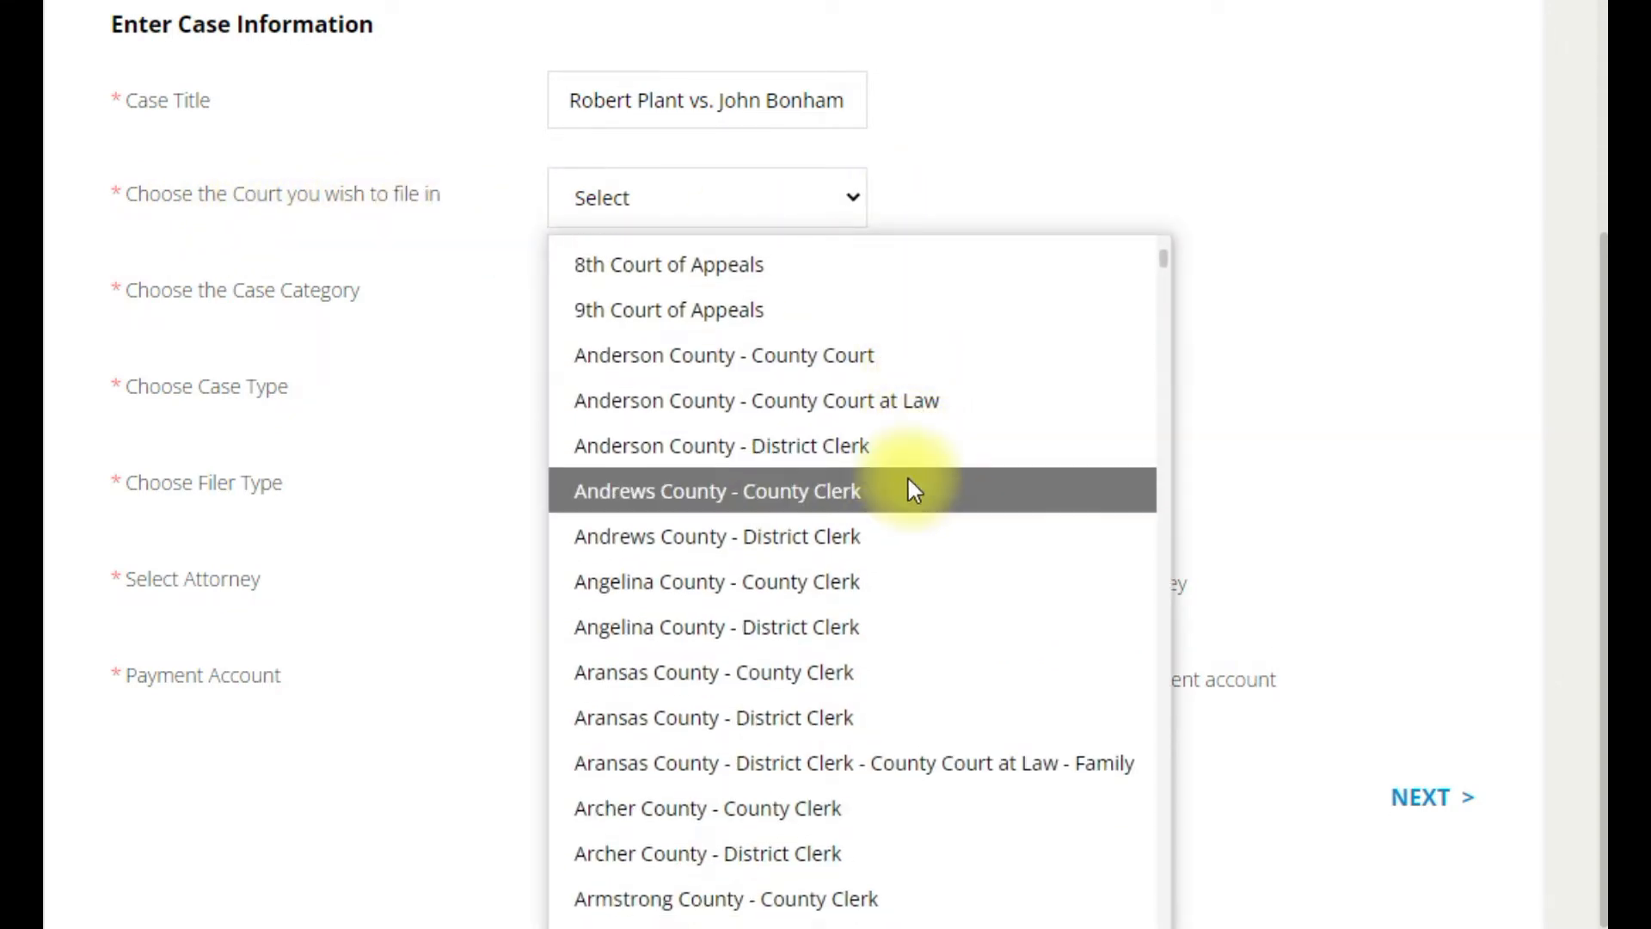
click(907, 488)
Set the case category to Civil - Contract and the case type to Debt/Contract - Debt Collection
scroll(907, 484, up, 1)
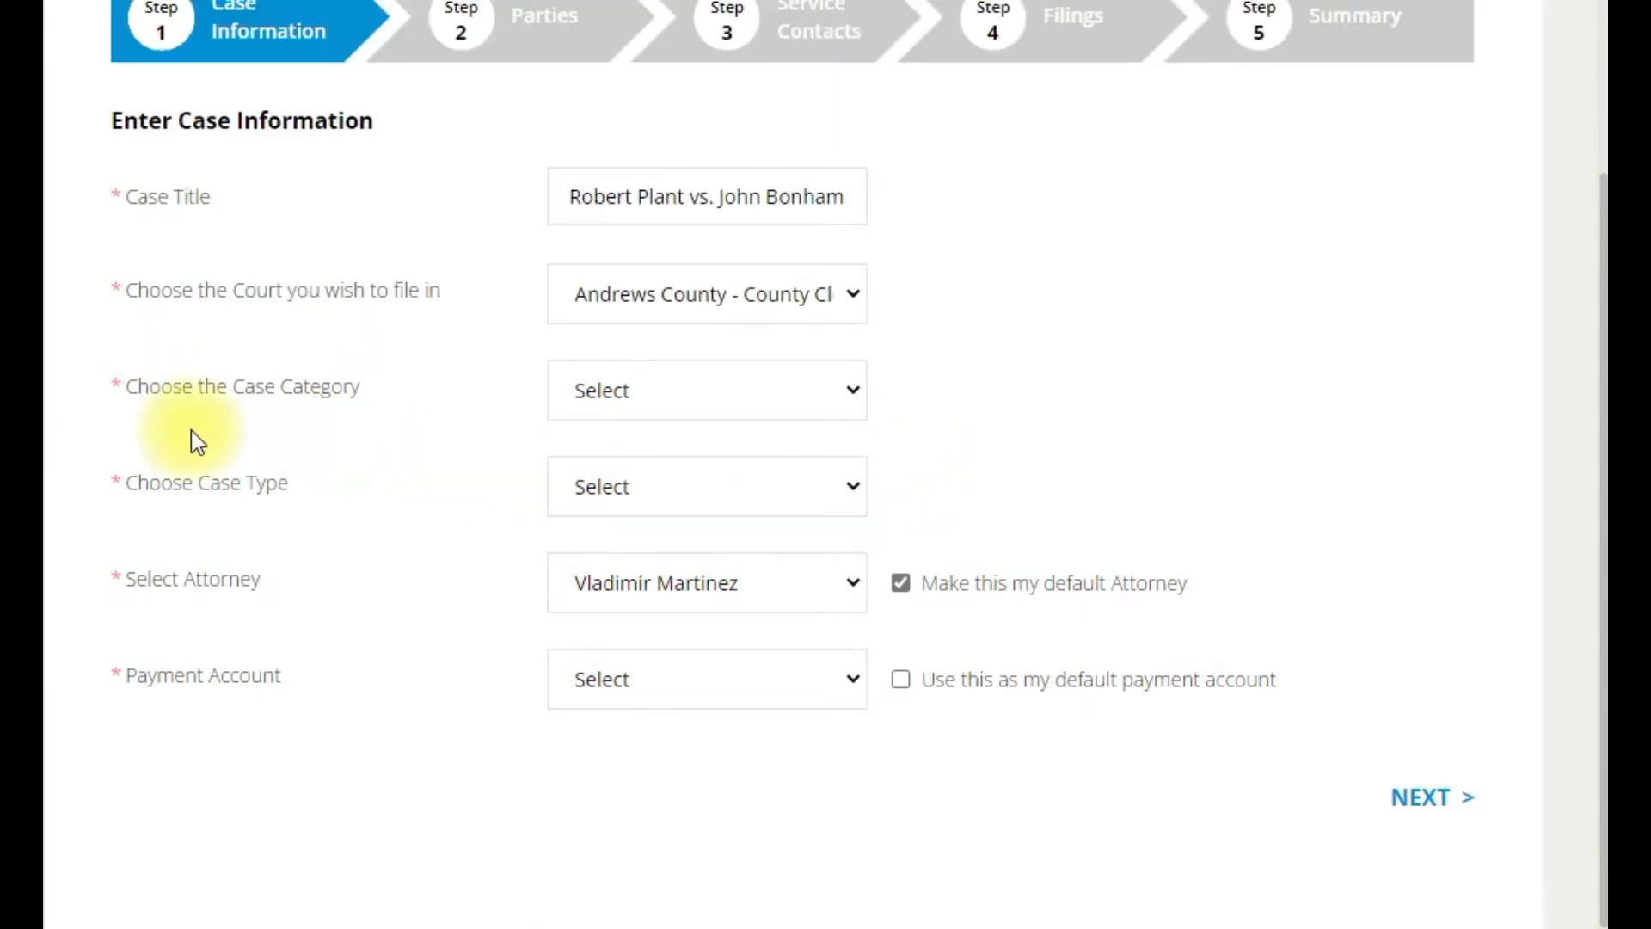
click(860, 397)
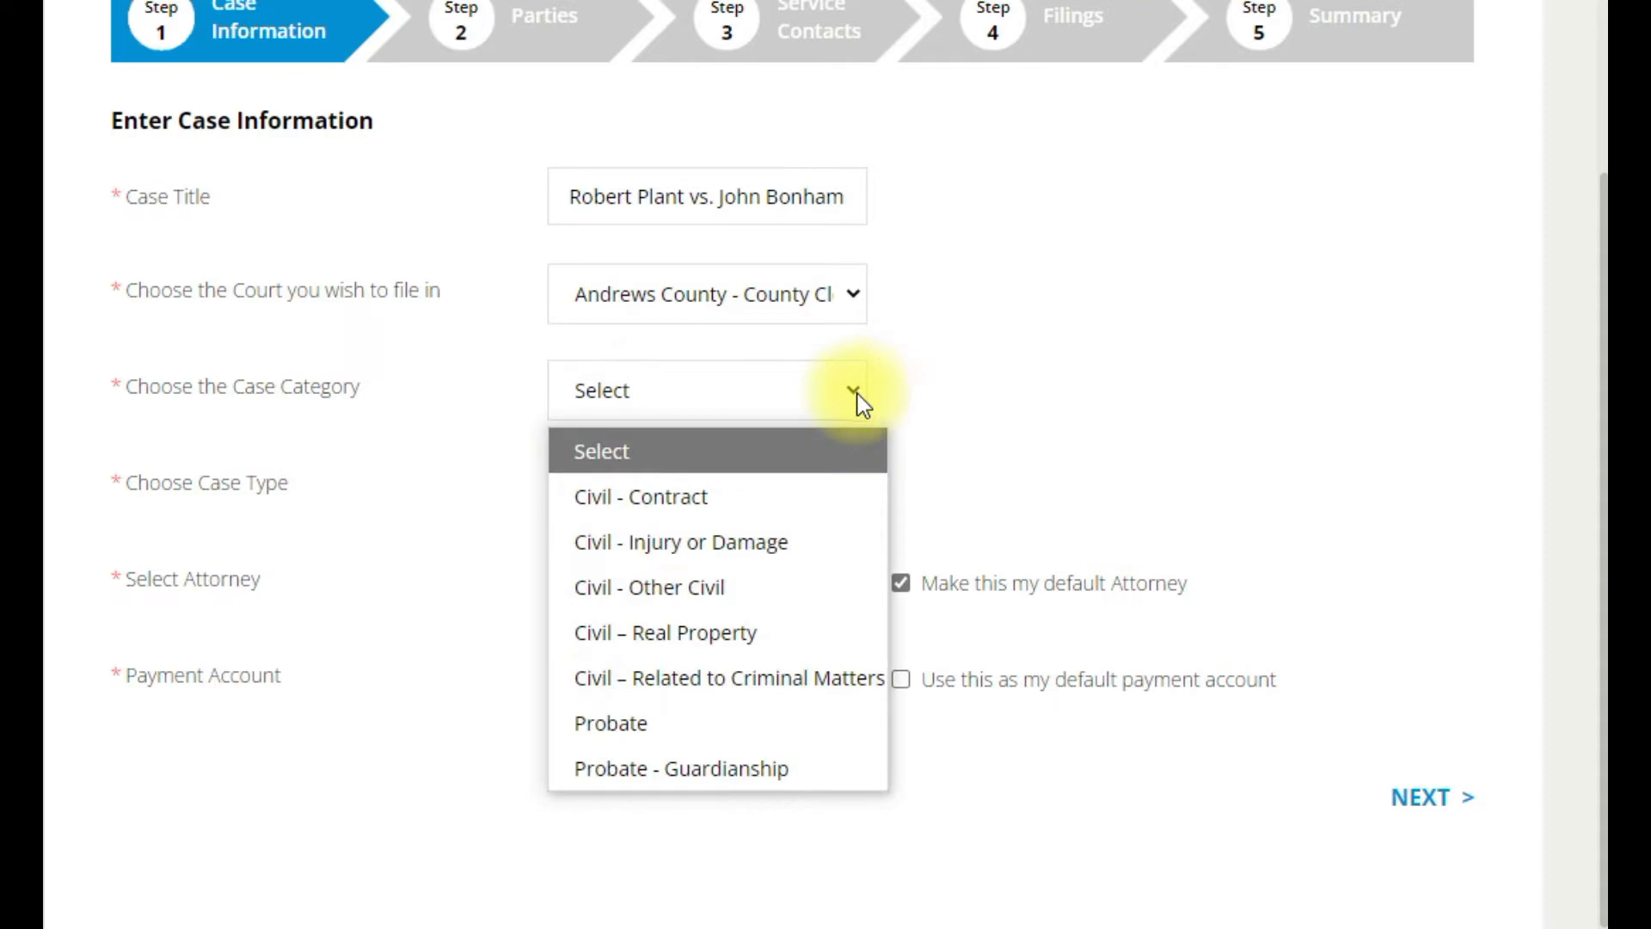
click(848, 509)
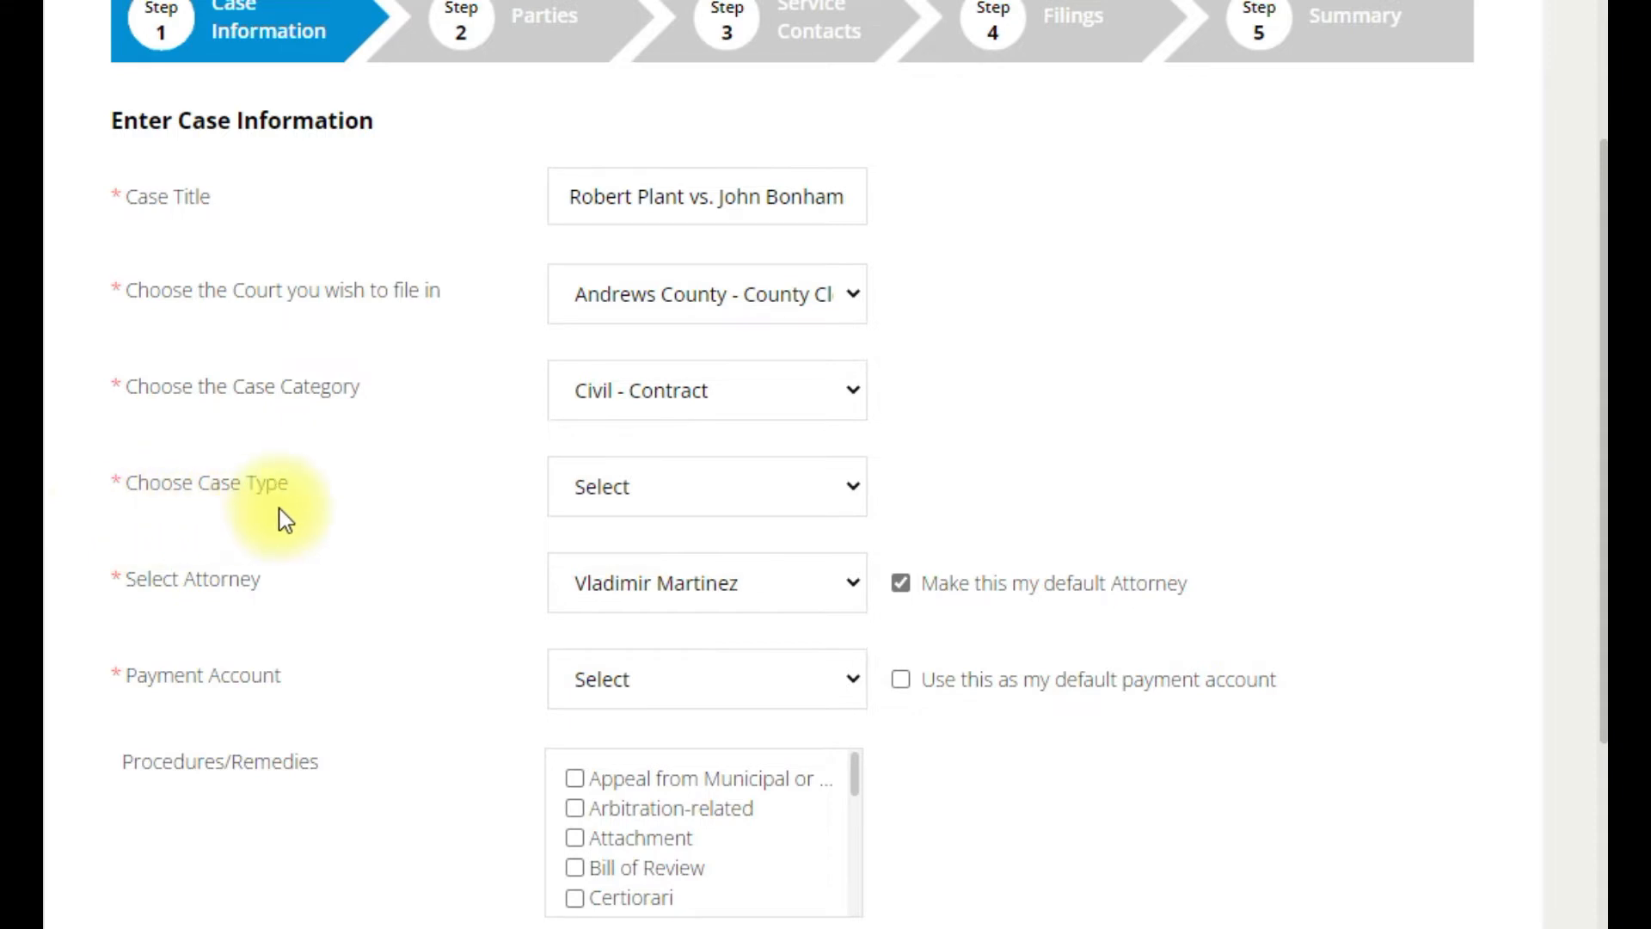
click(864, 500)
click(836, 592)
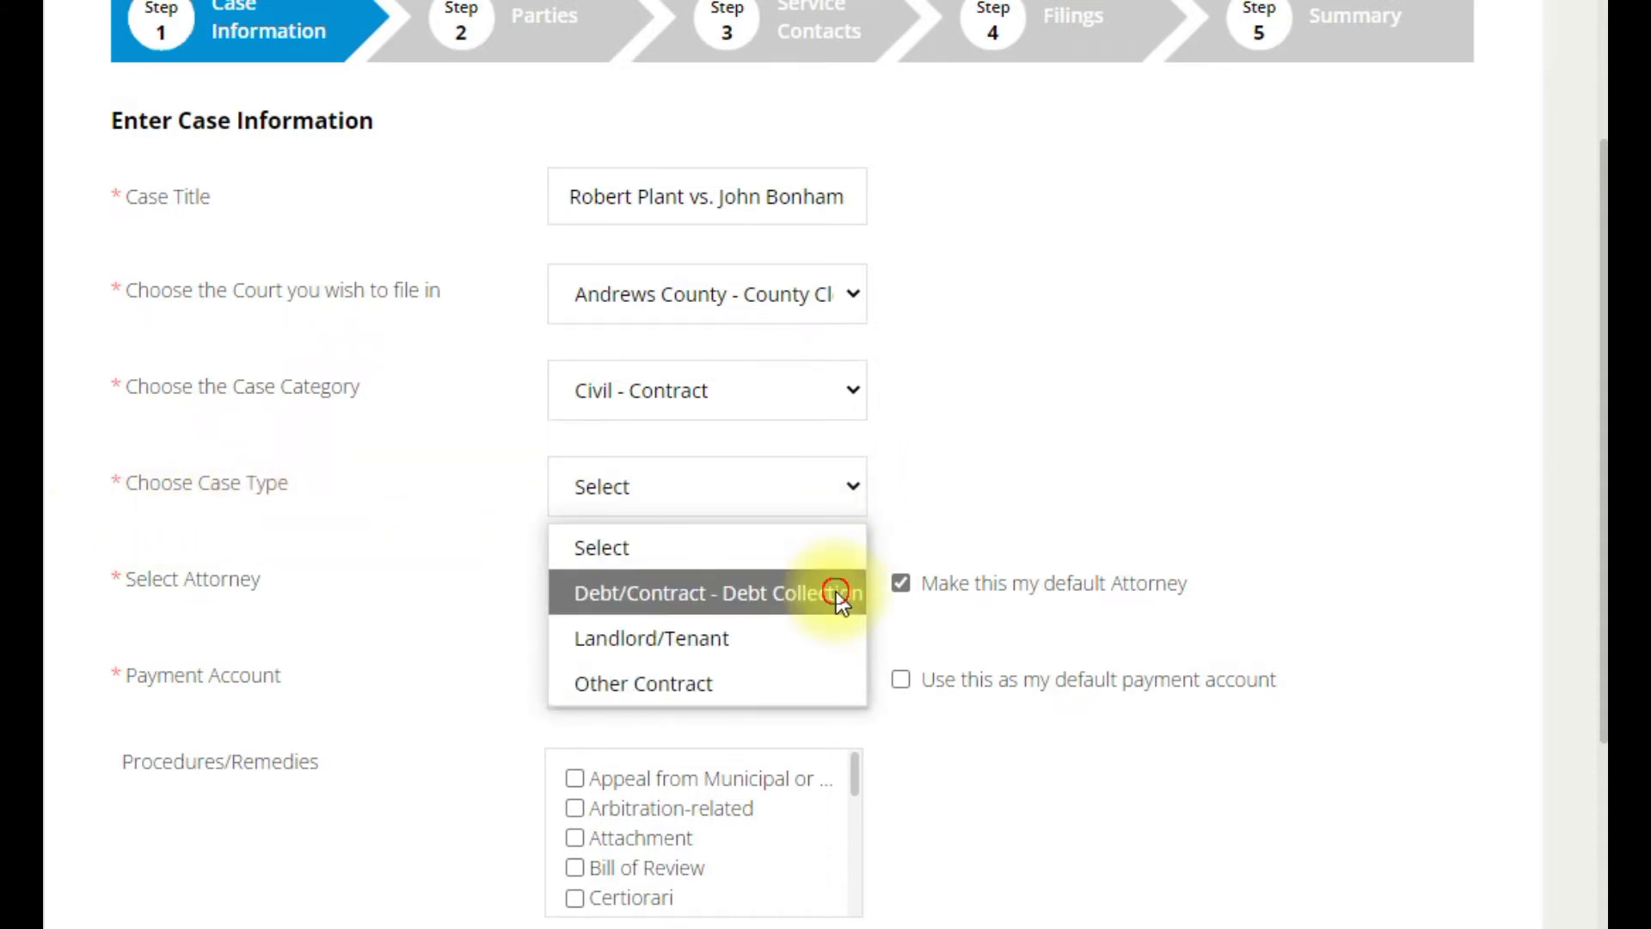
Keep the default attorney selected for the case and set the payment account to Credit Card
scroll(1129, 481, down, 3)
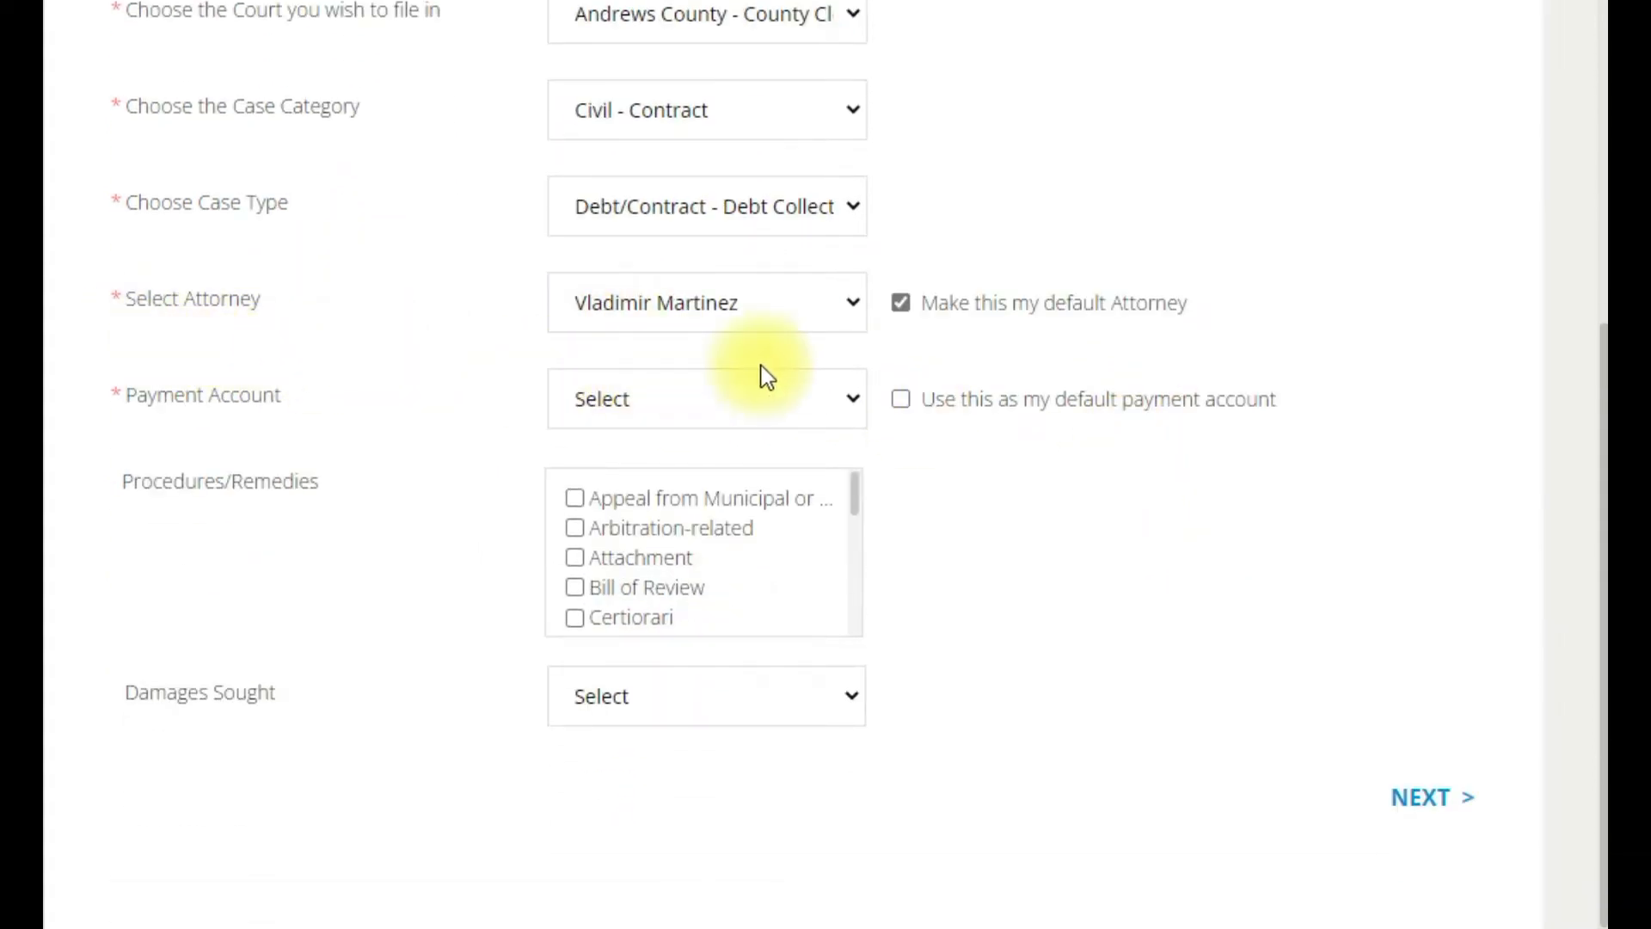
click(854, 307)
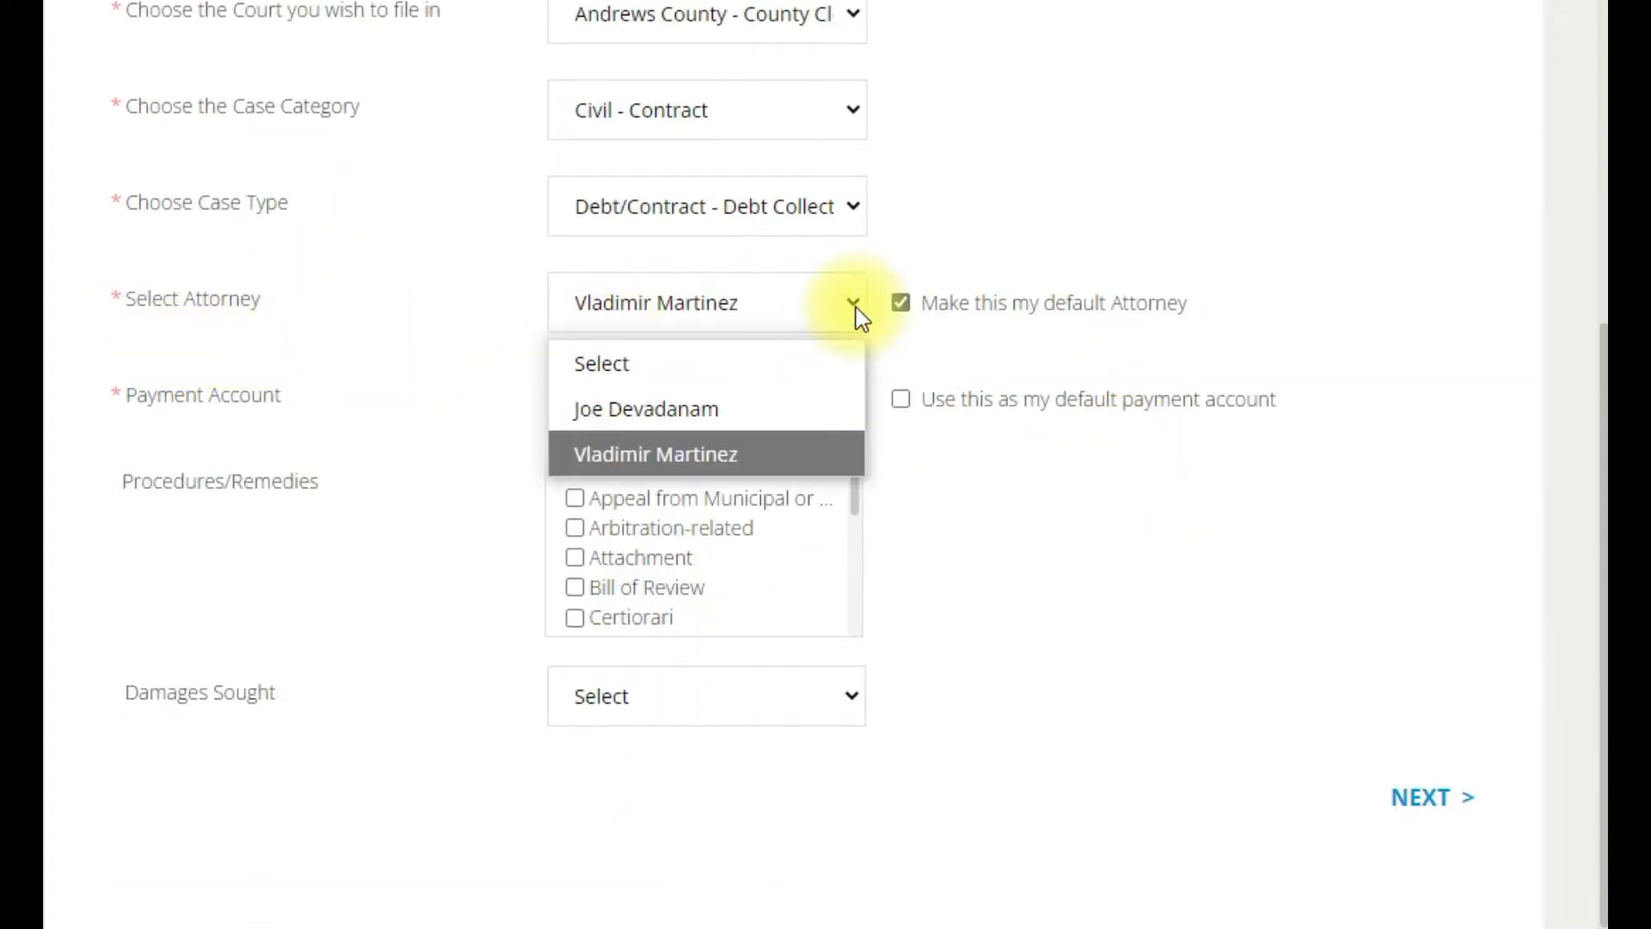
click(827, 440)
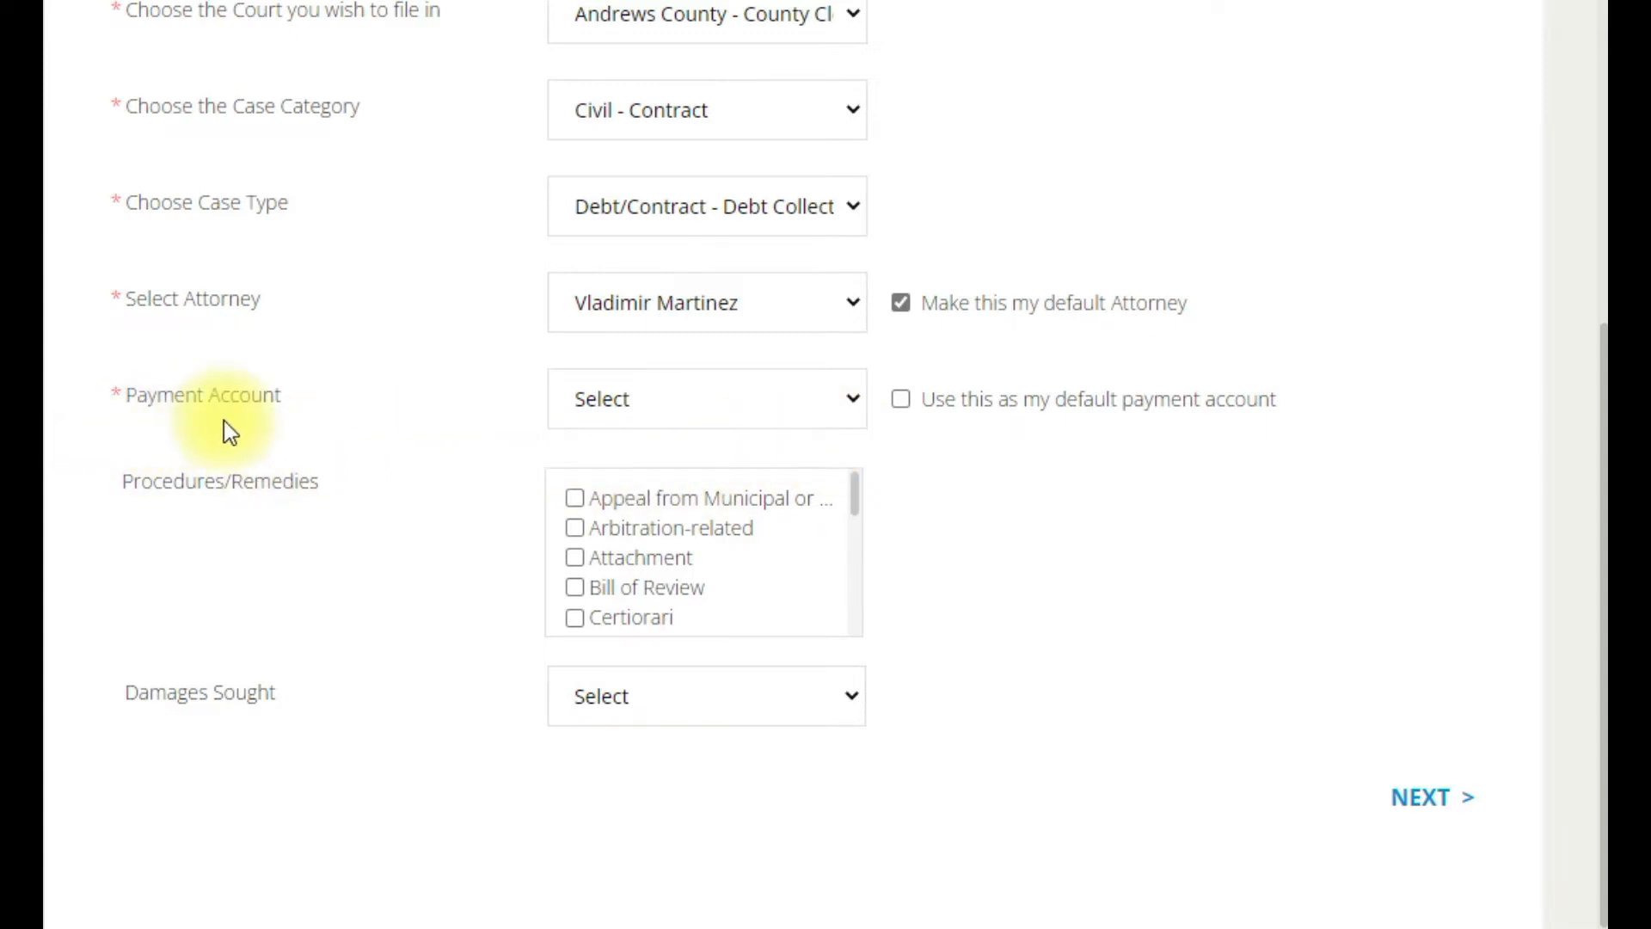
click(853, 406)
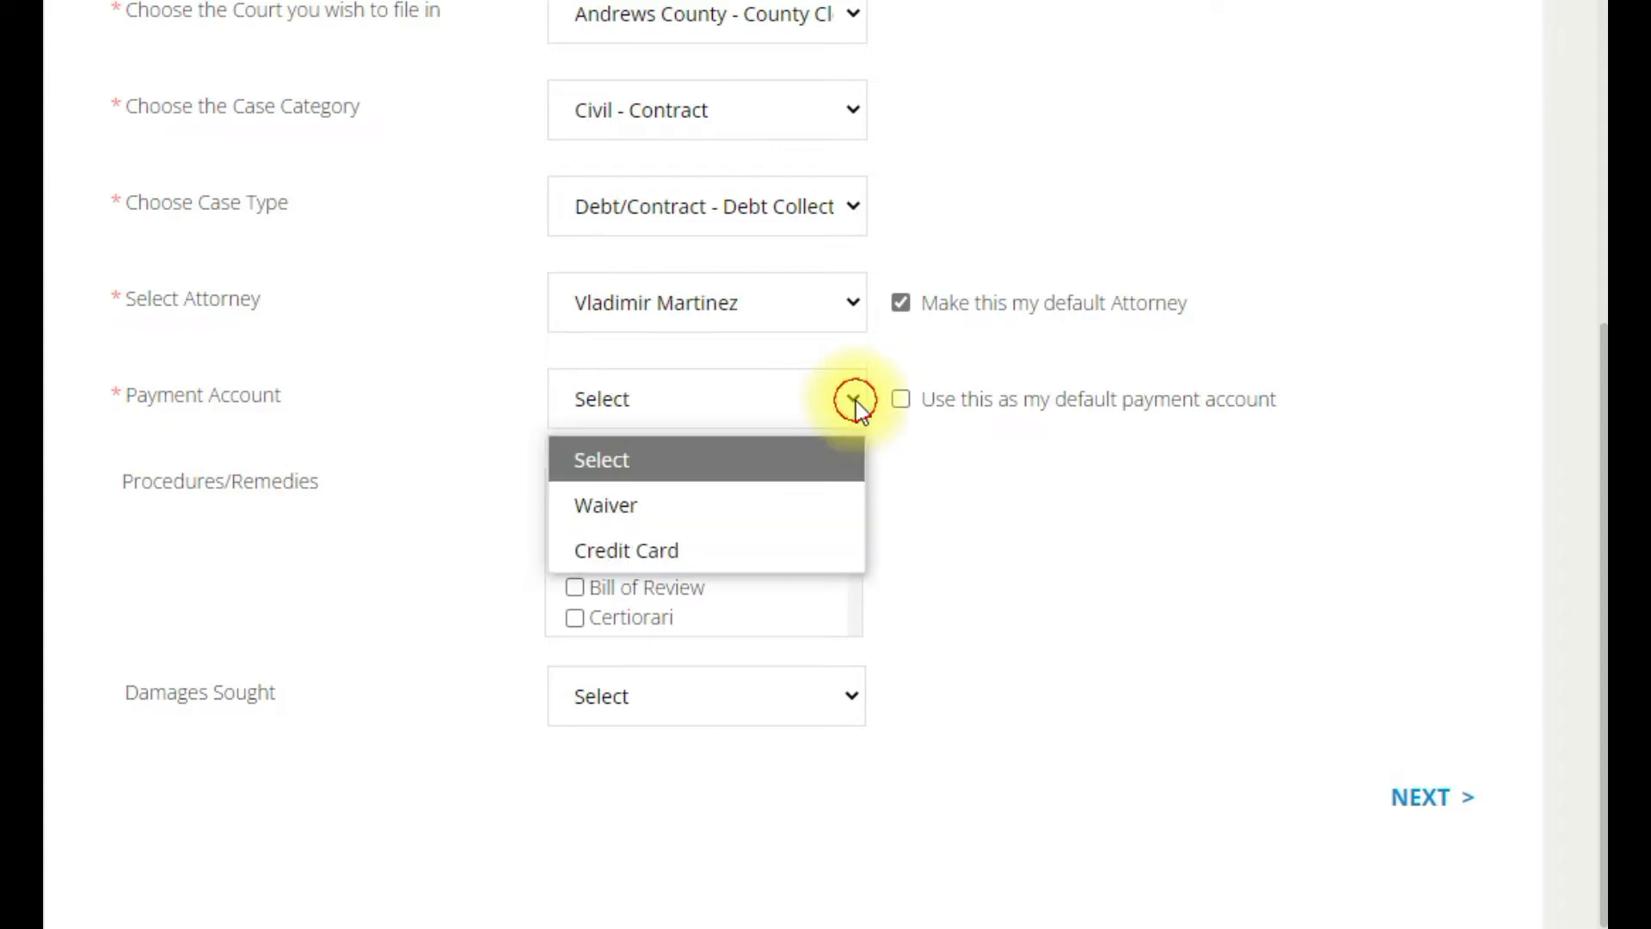
click(830, 549)
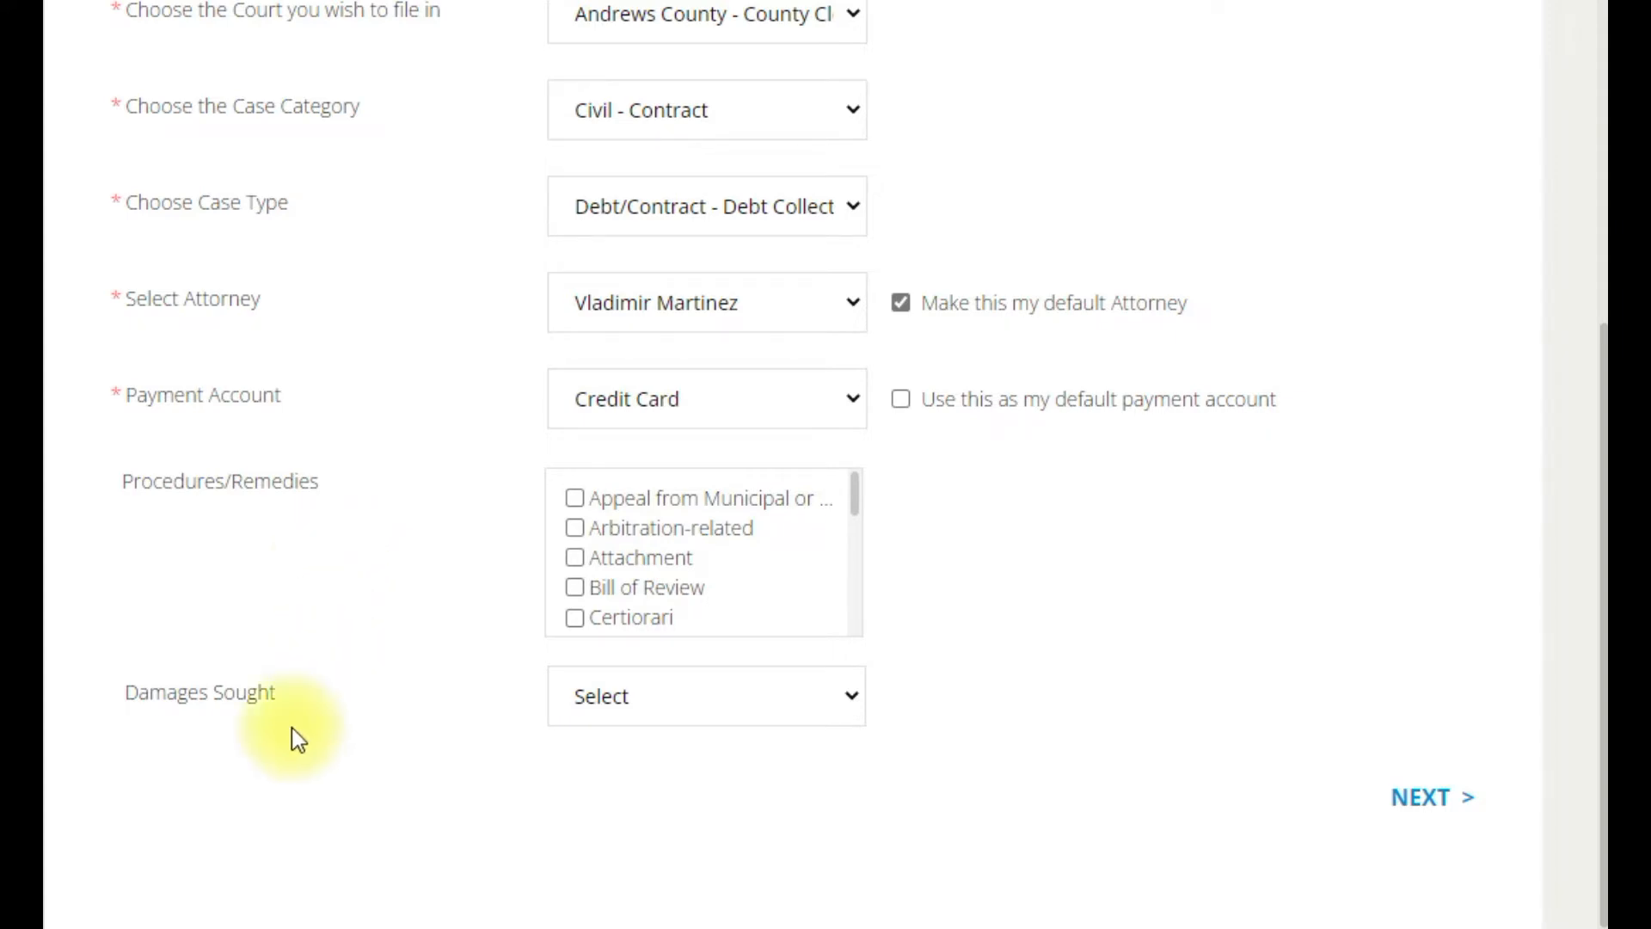
Set the damages sought to Monetary relief over $1,000,000 and proceed to the Parties step
click(858, 694)
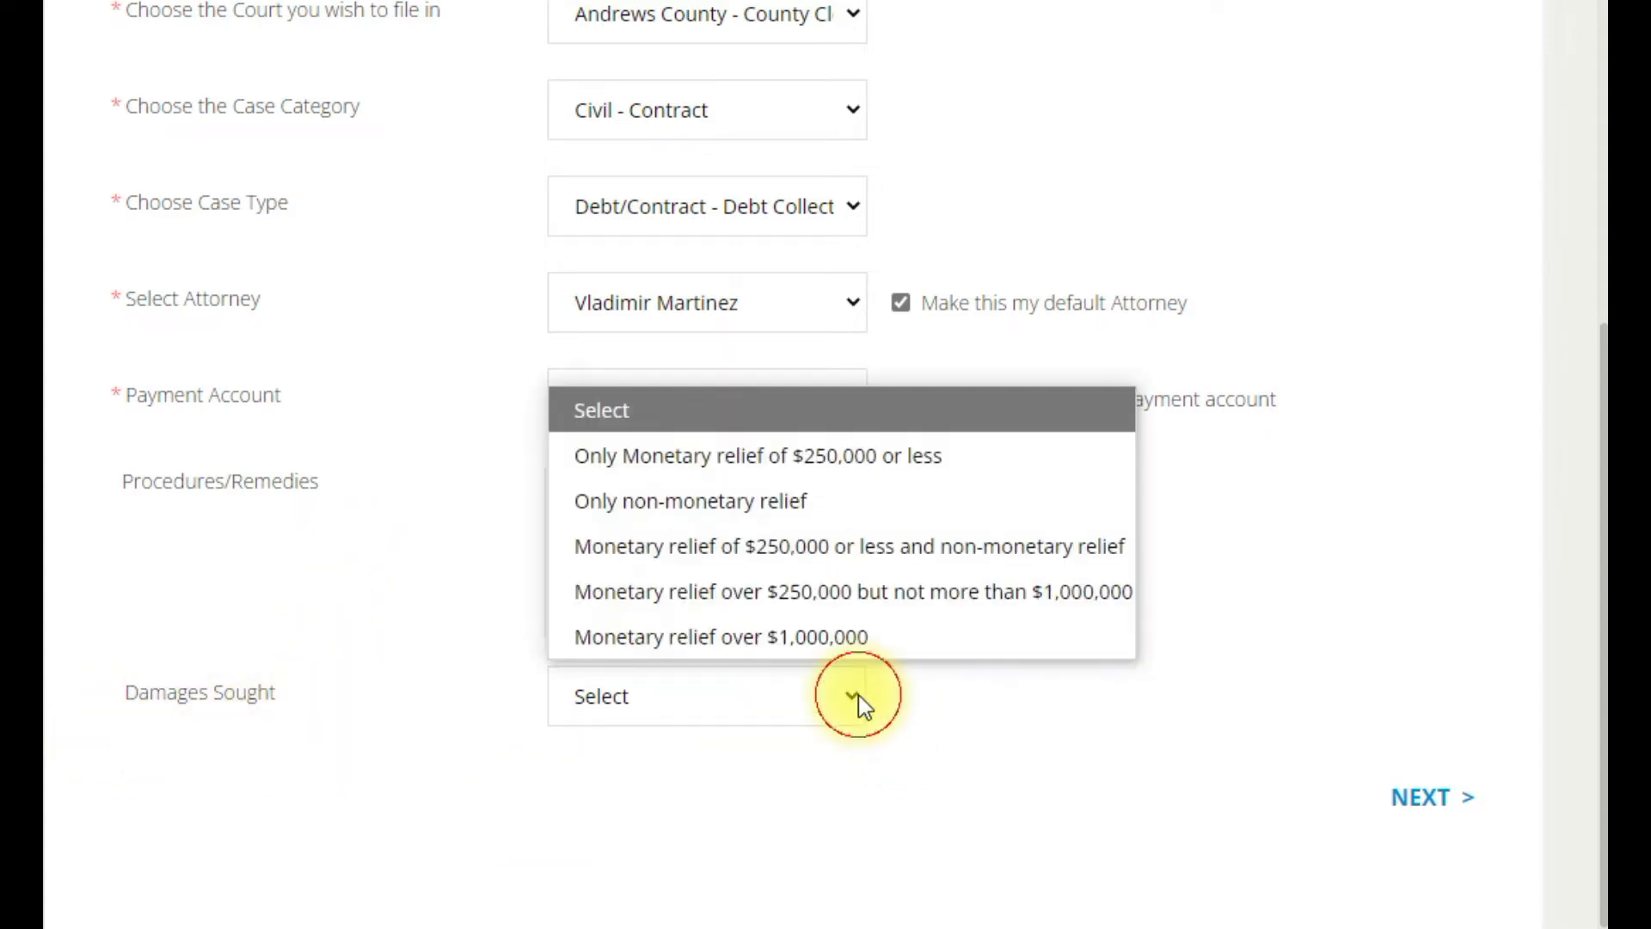
click(844, 640)
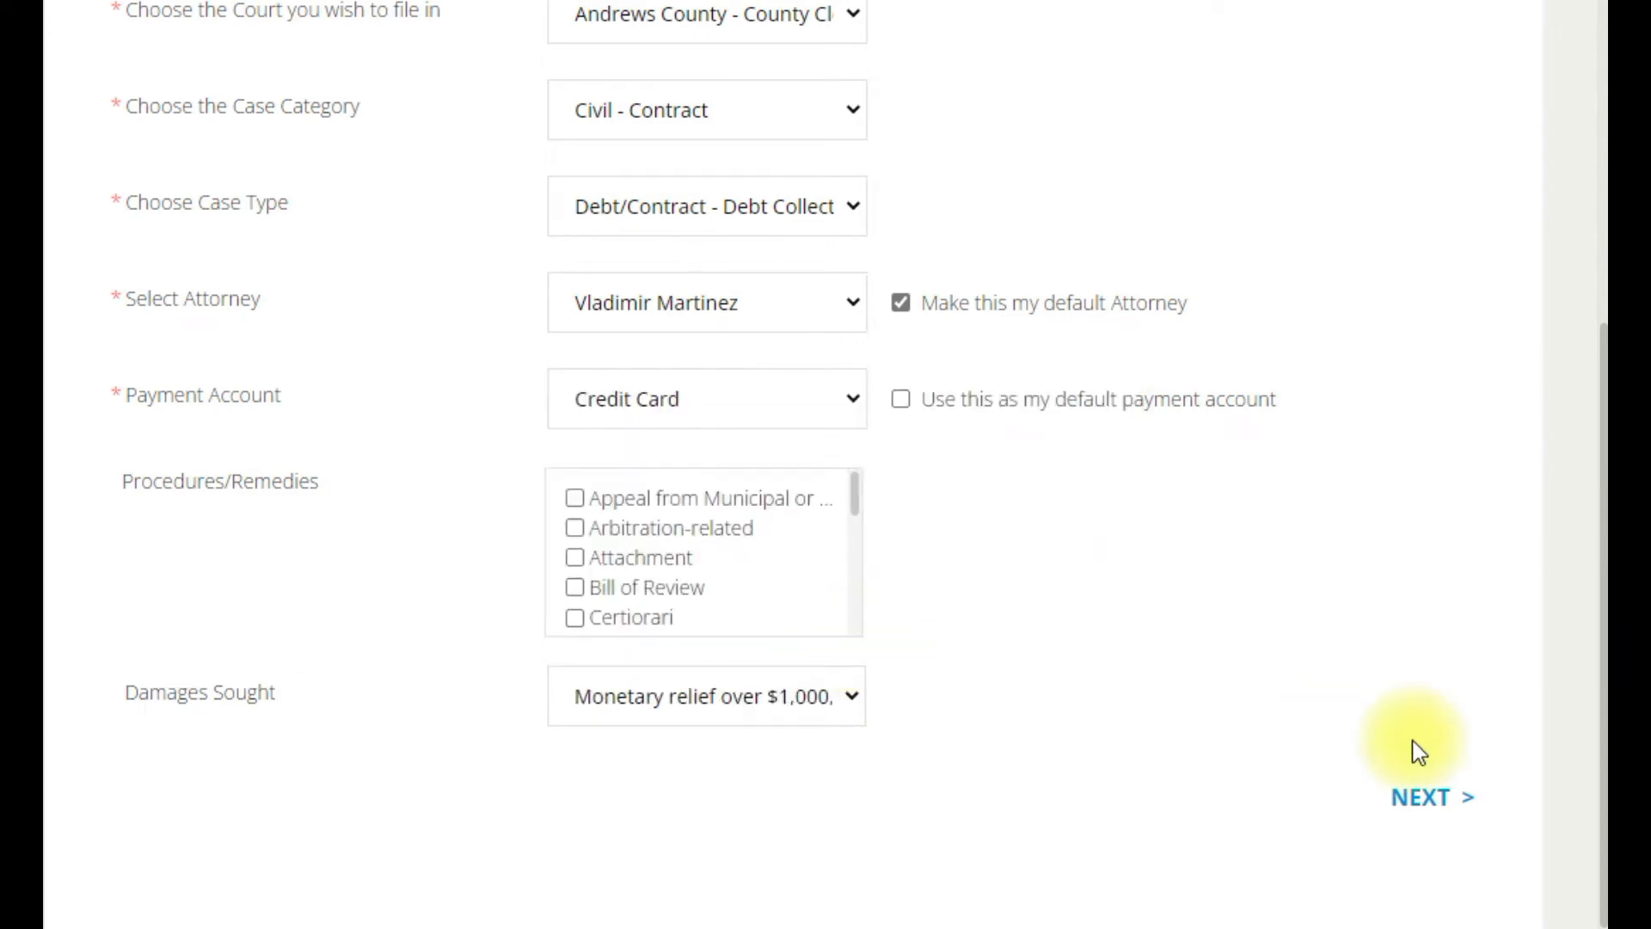
click(1424, 815)
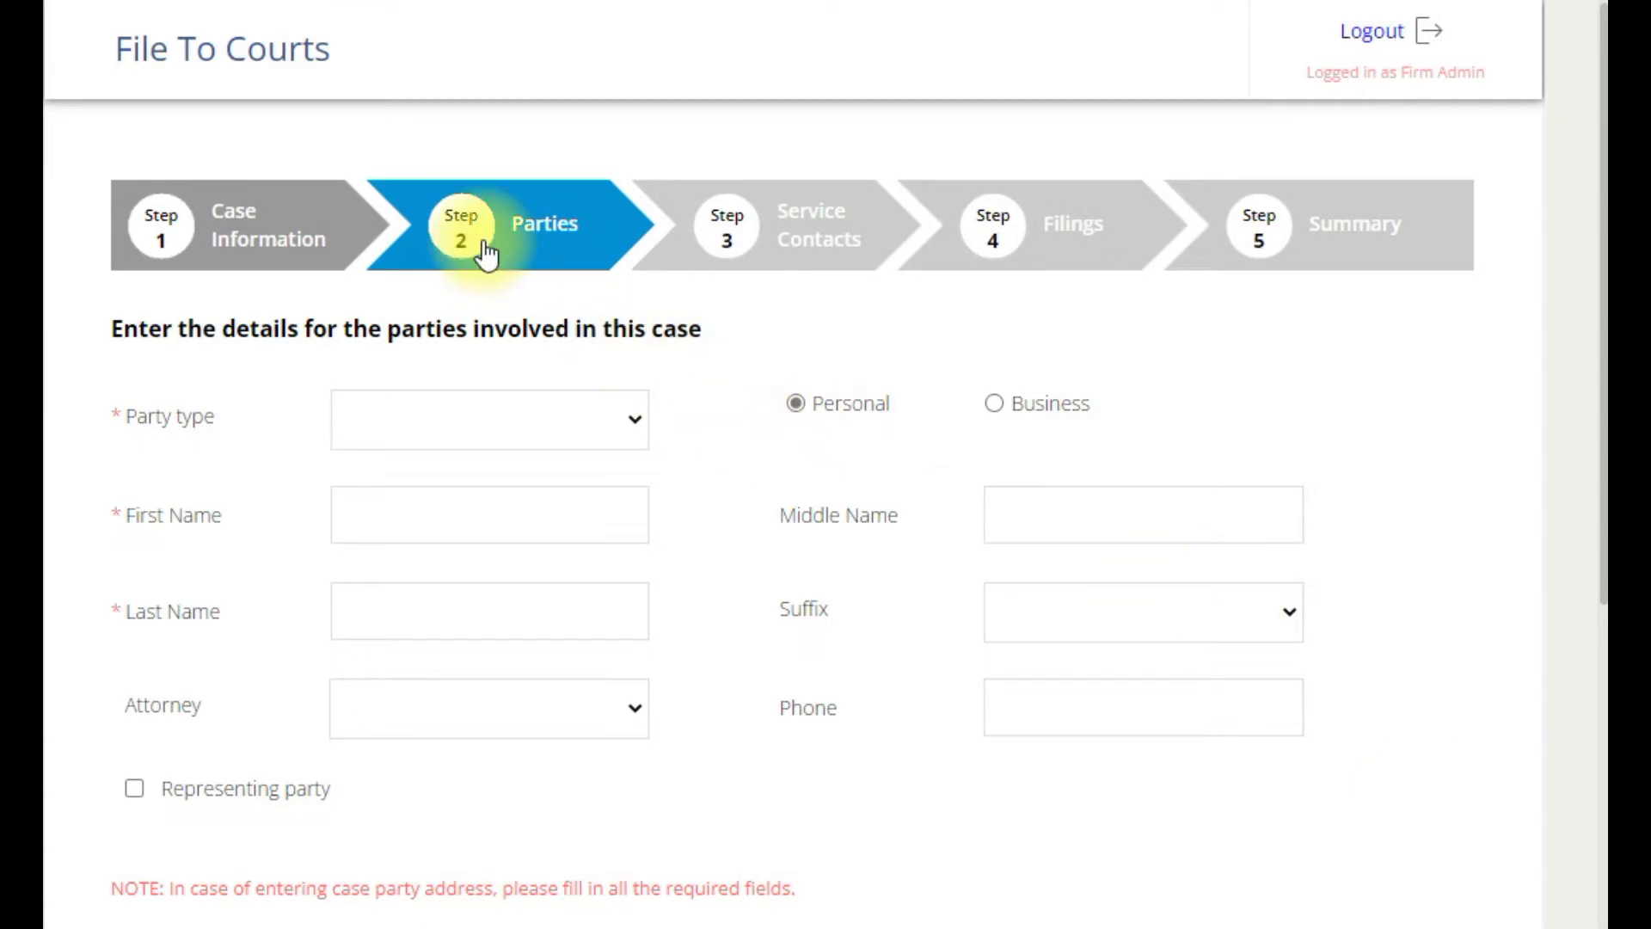
Set the party type to Plaintiff (Required) and enter the plaintiff's first and last name
scroll(1298, 357, down, 5)
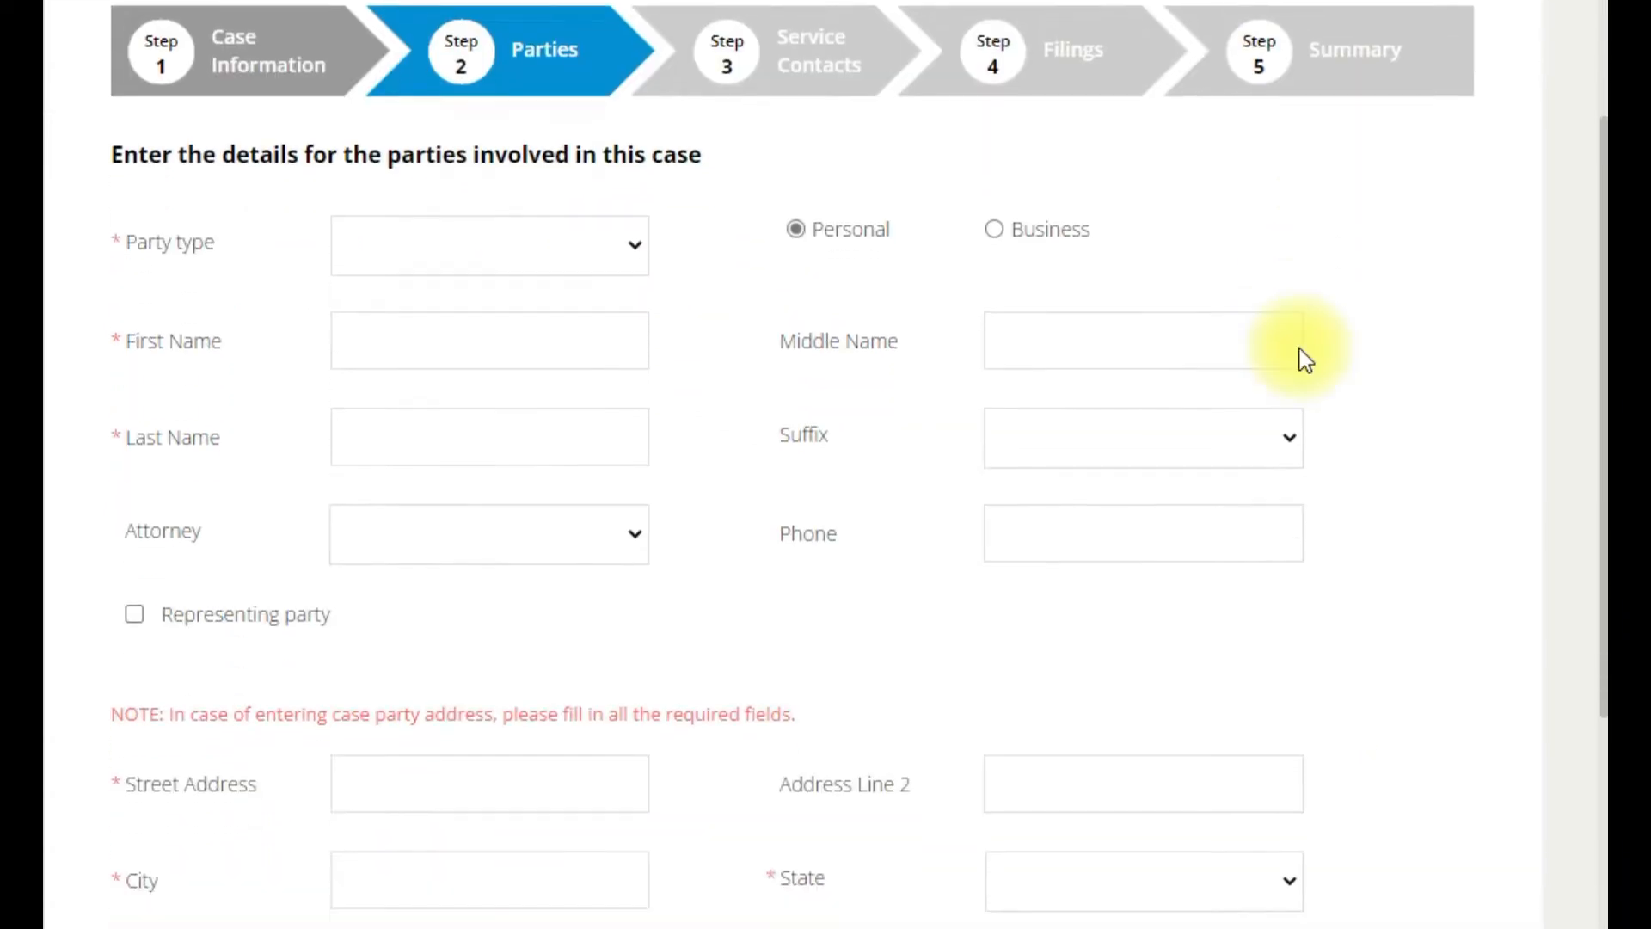
scroll(1300, 358, up, 2)
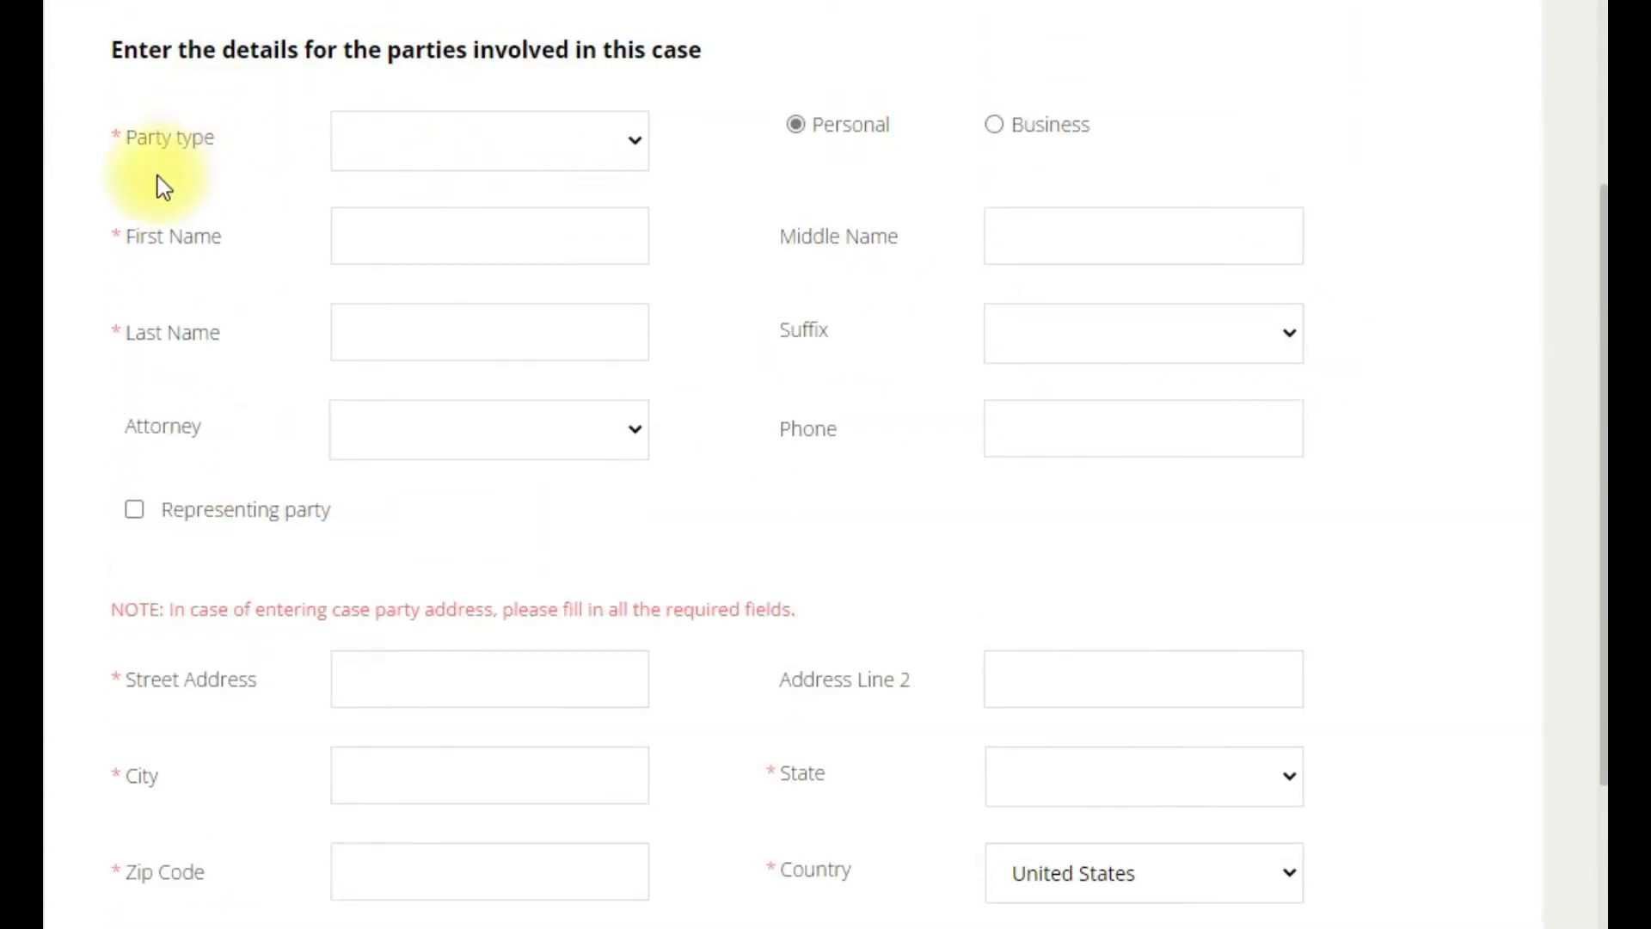
click(637, 146)
click(616, 281)
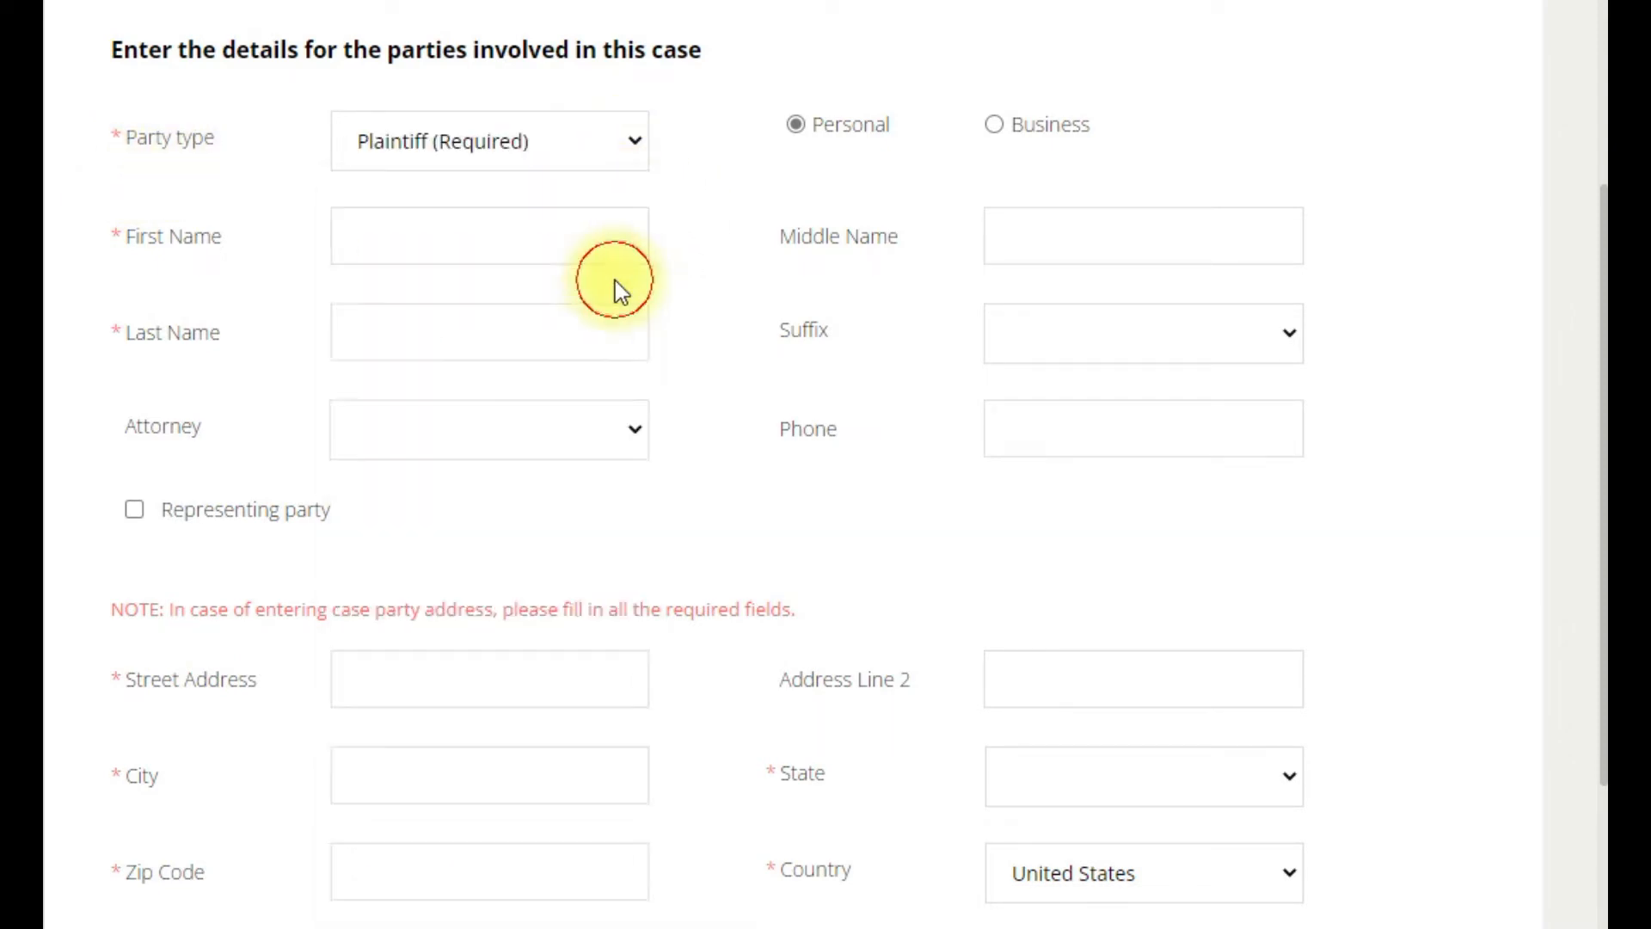
click(495, 248)
text(Robert)
key(Tab)
key(Tab)
text(Plant)
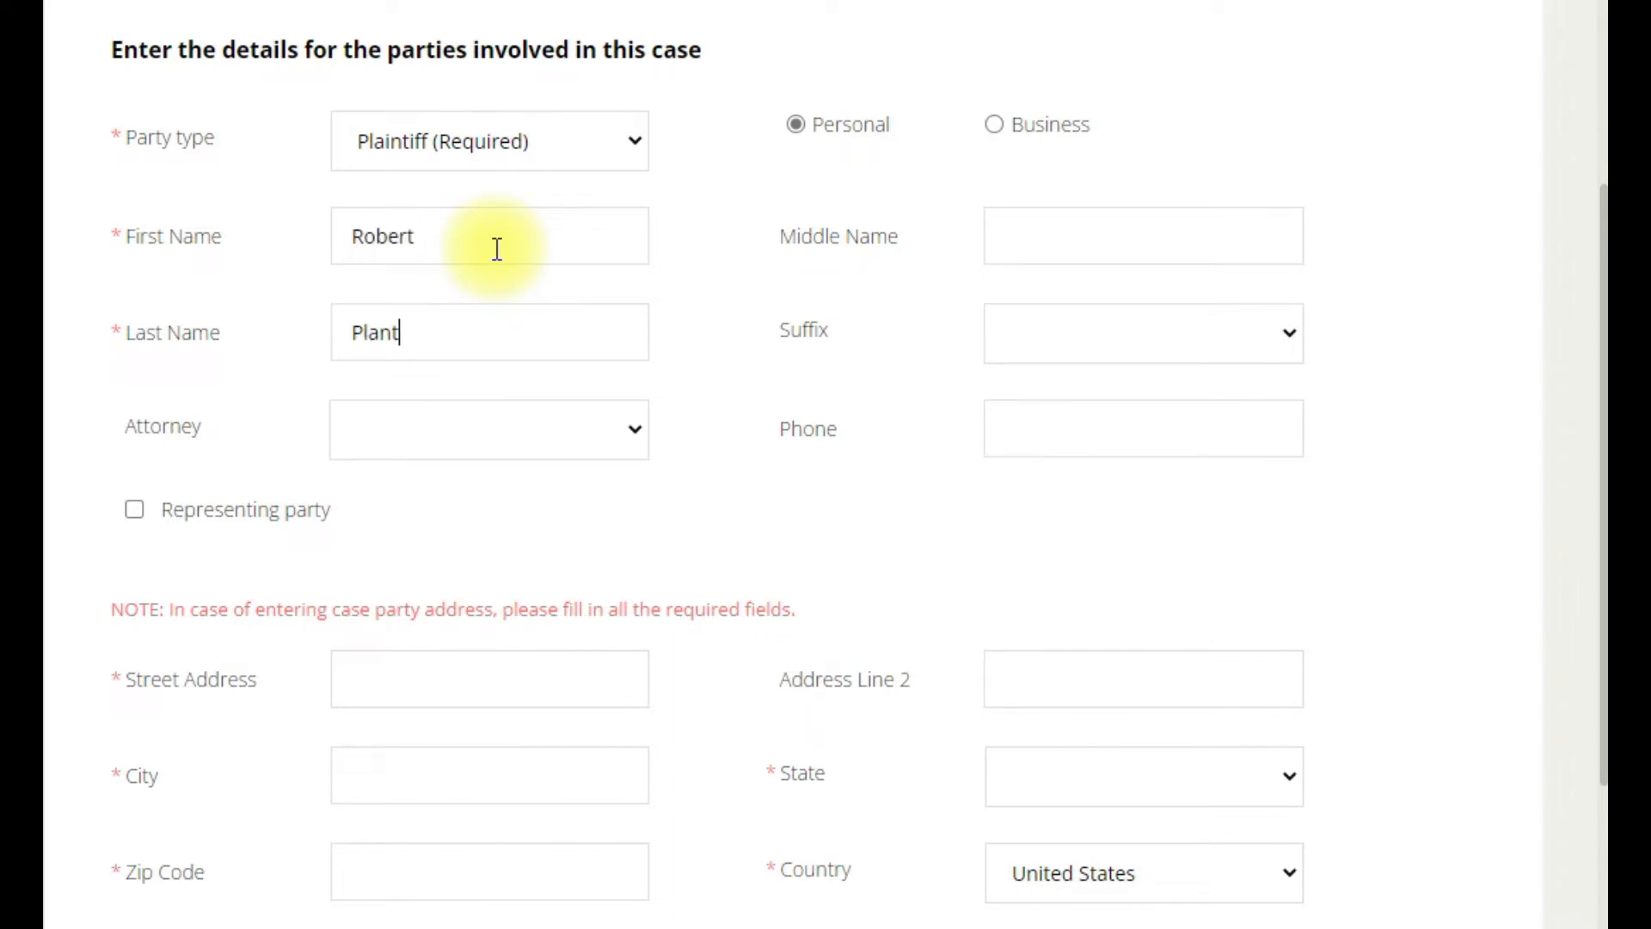
Add the plaintiff's details to the case parties and mark the plaintiff as the filing party
scroll(497, 249, down, 3)
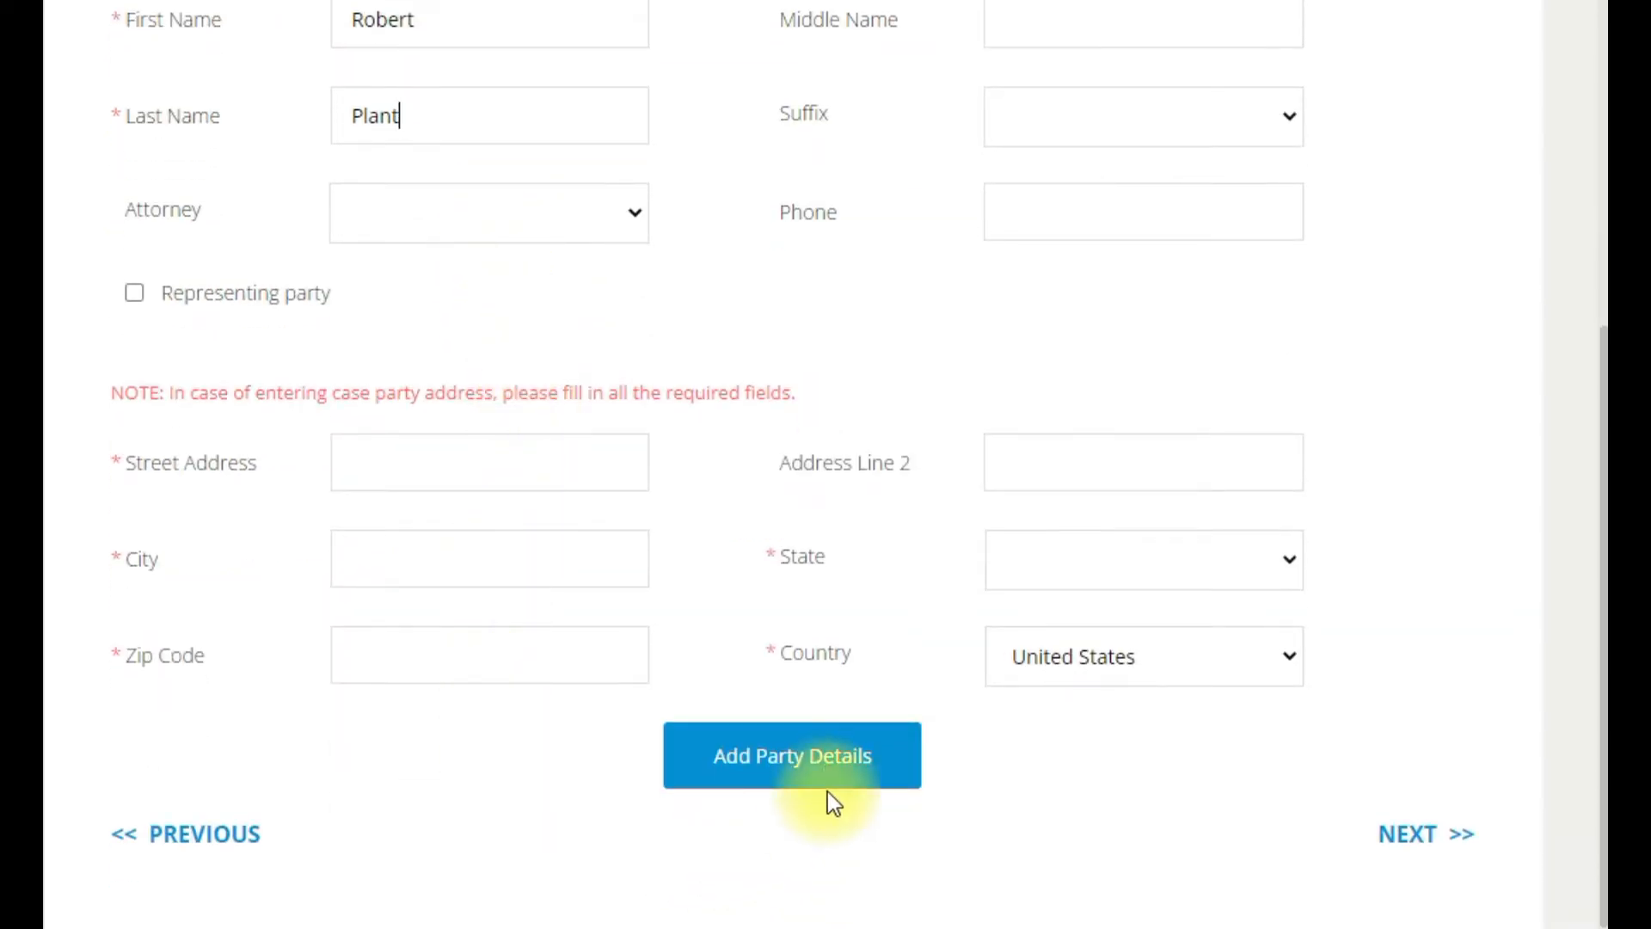
click(827, 767)
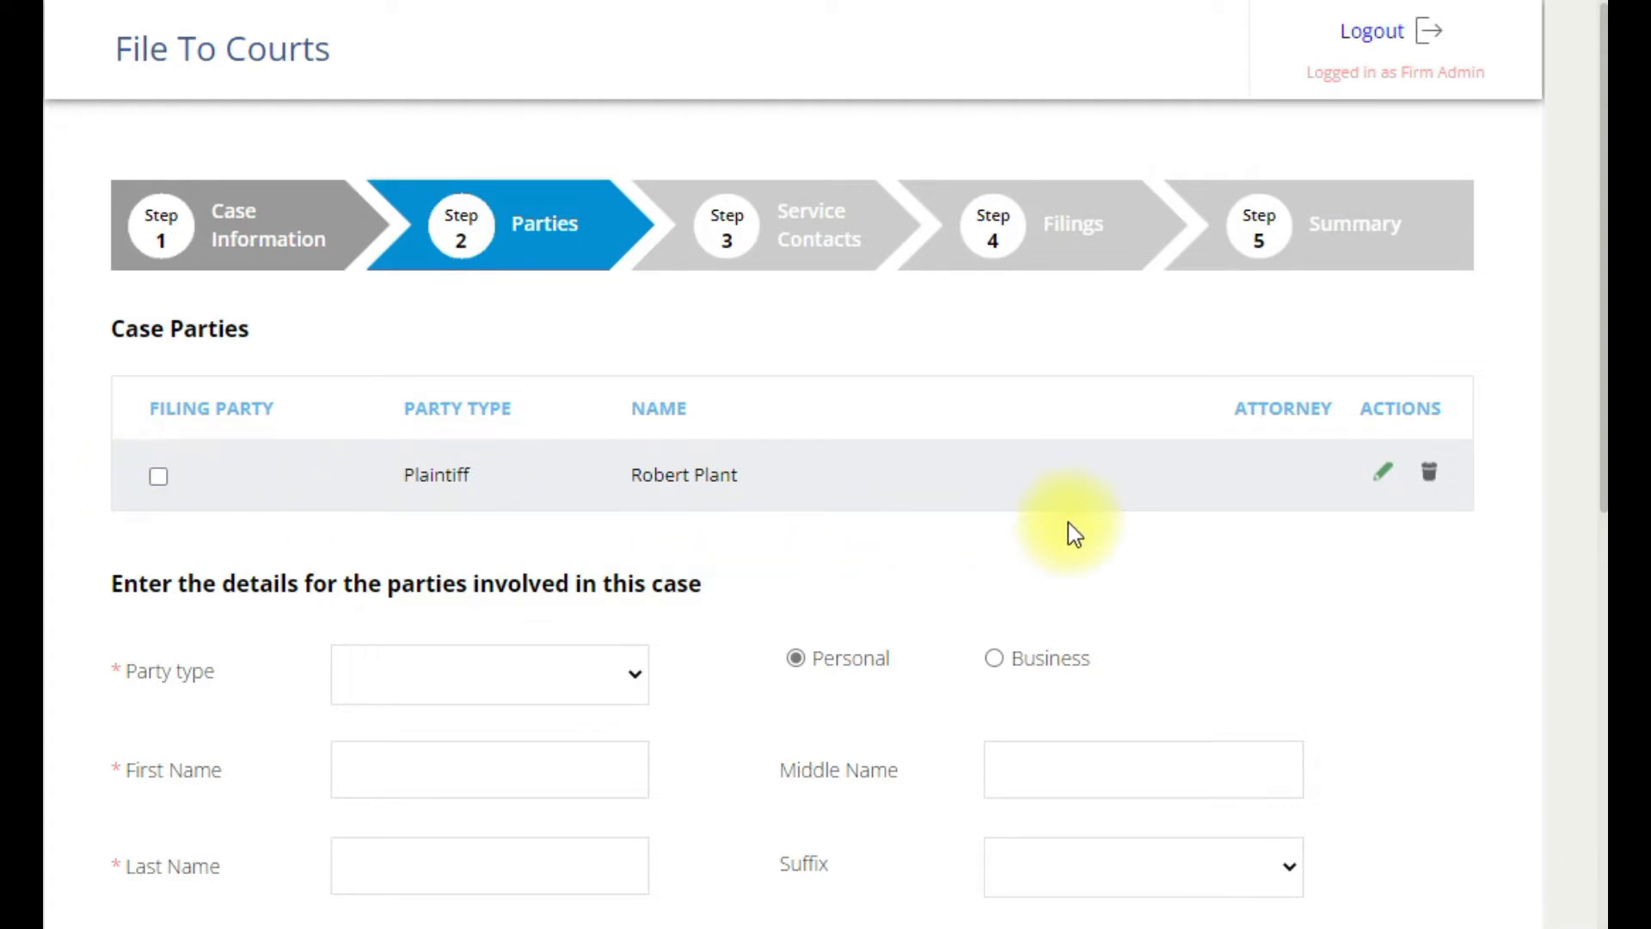
click(160, 478)
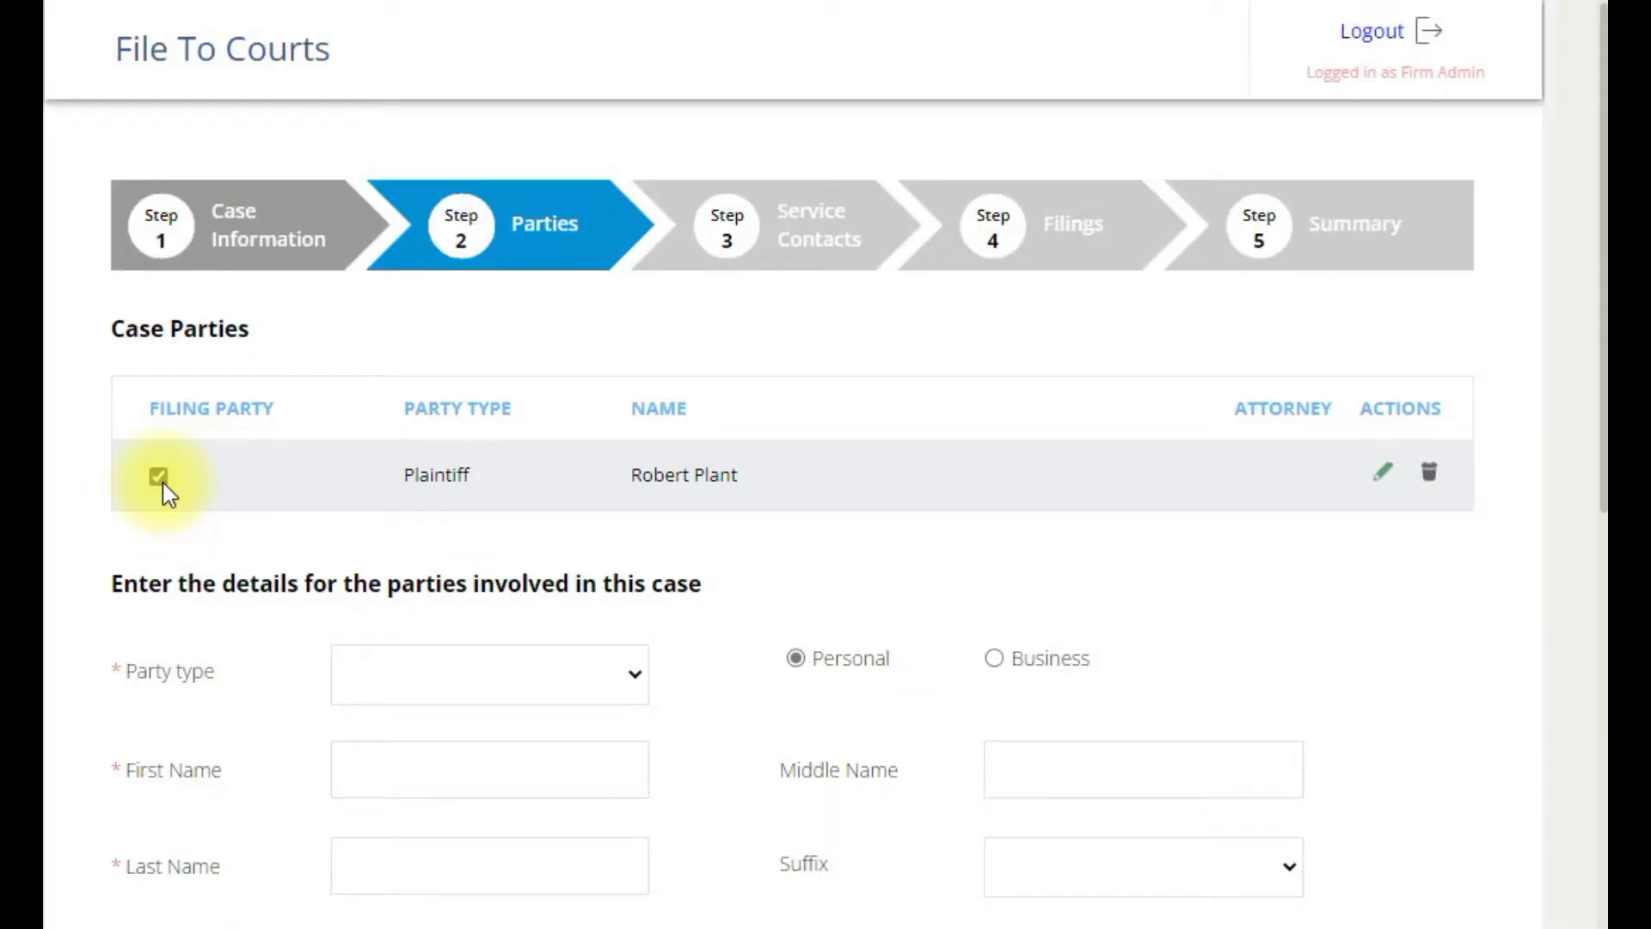
Set the second party's type to Defendant (Required) and enter the defendant's first and last name
scroll(1034, 461, down, 5)
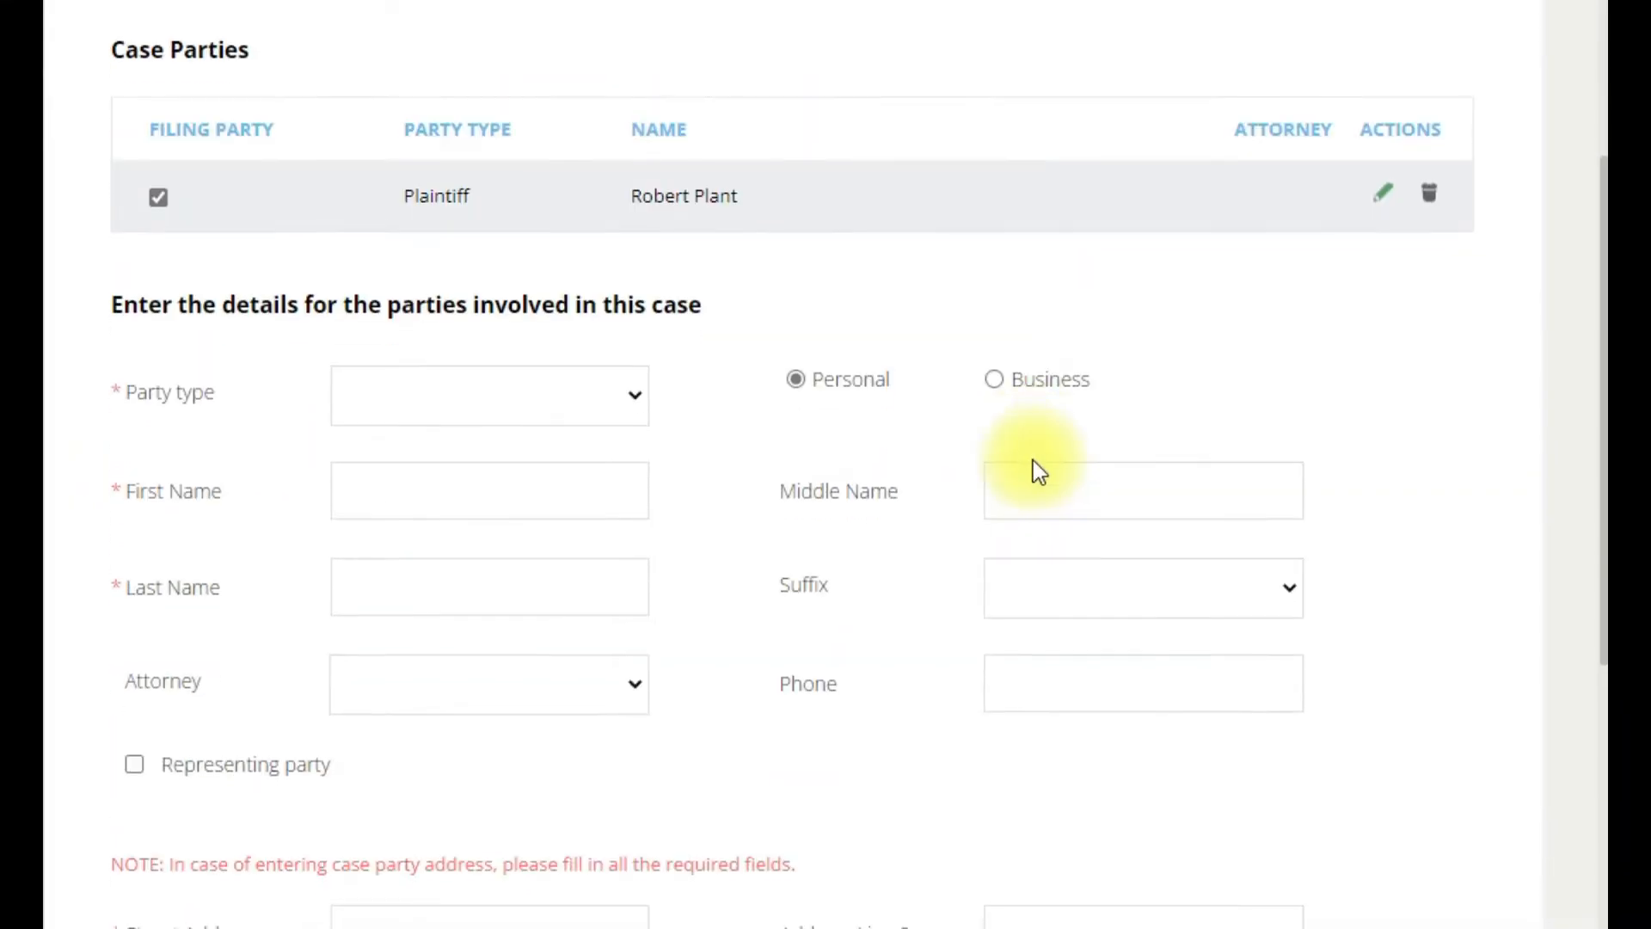
scroll(1033, 461, down, 2)
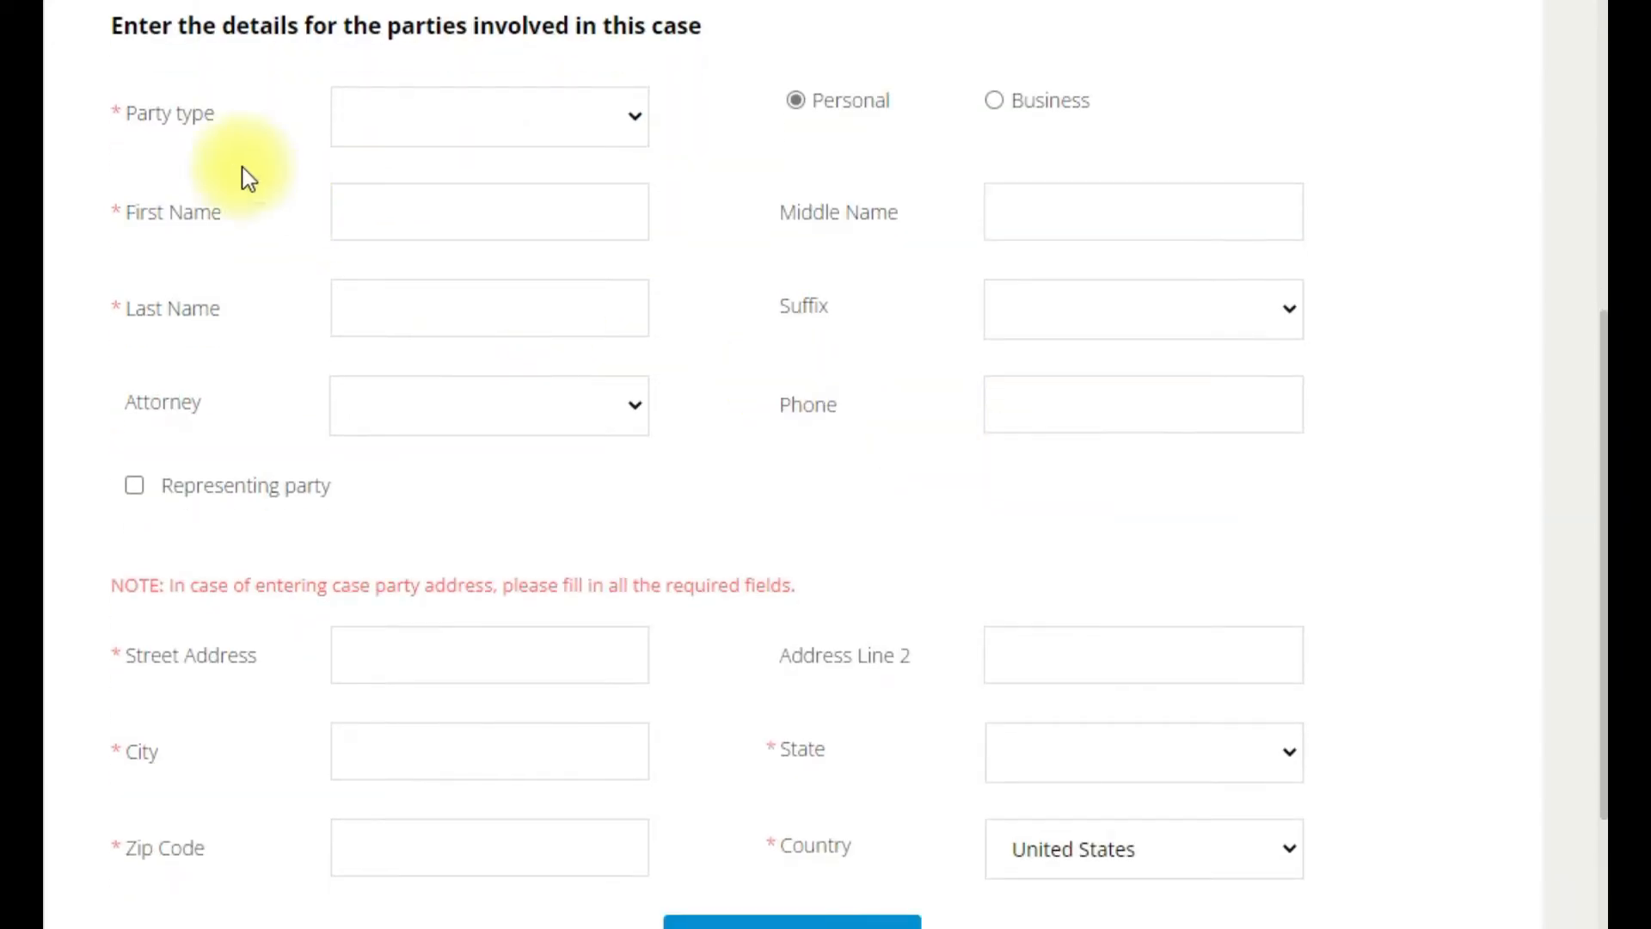
click(628, 122)
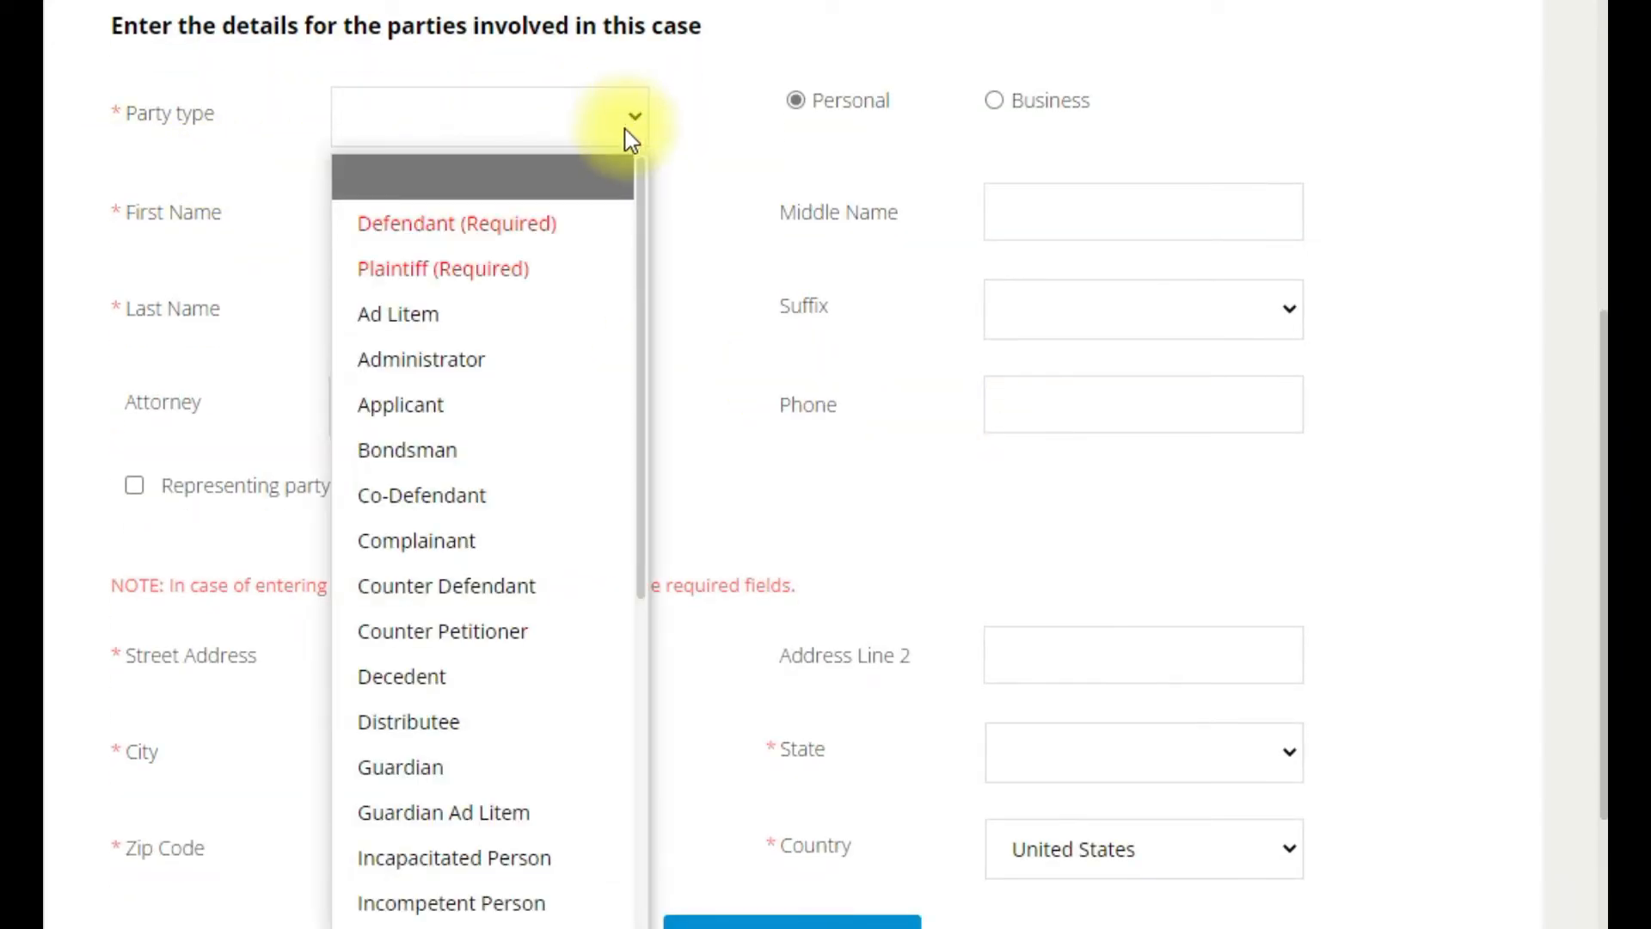
click(607, 210)
click(607, 203)
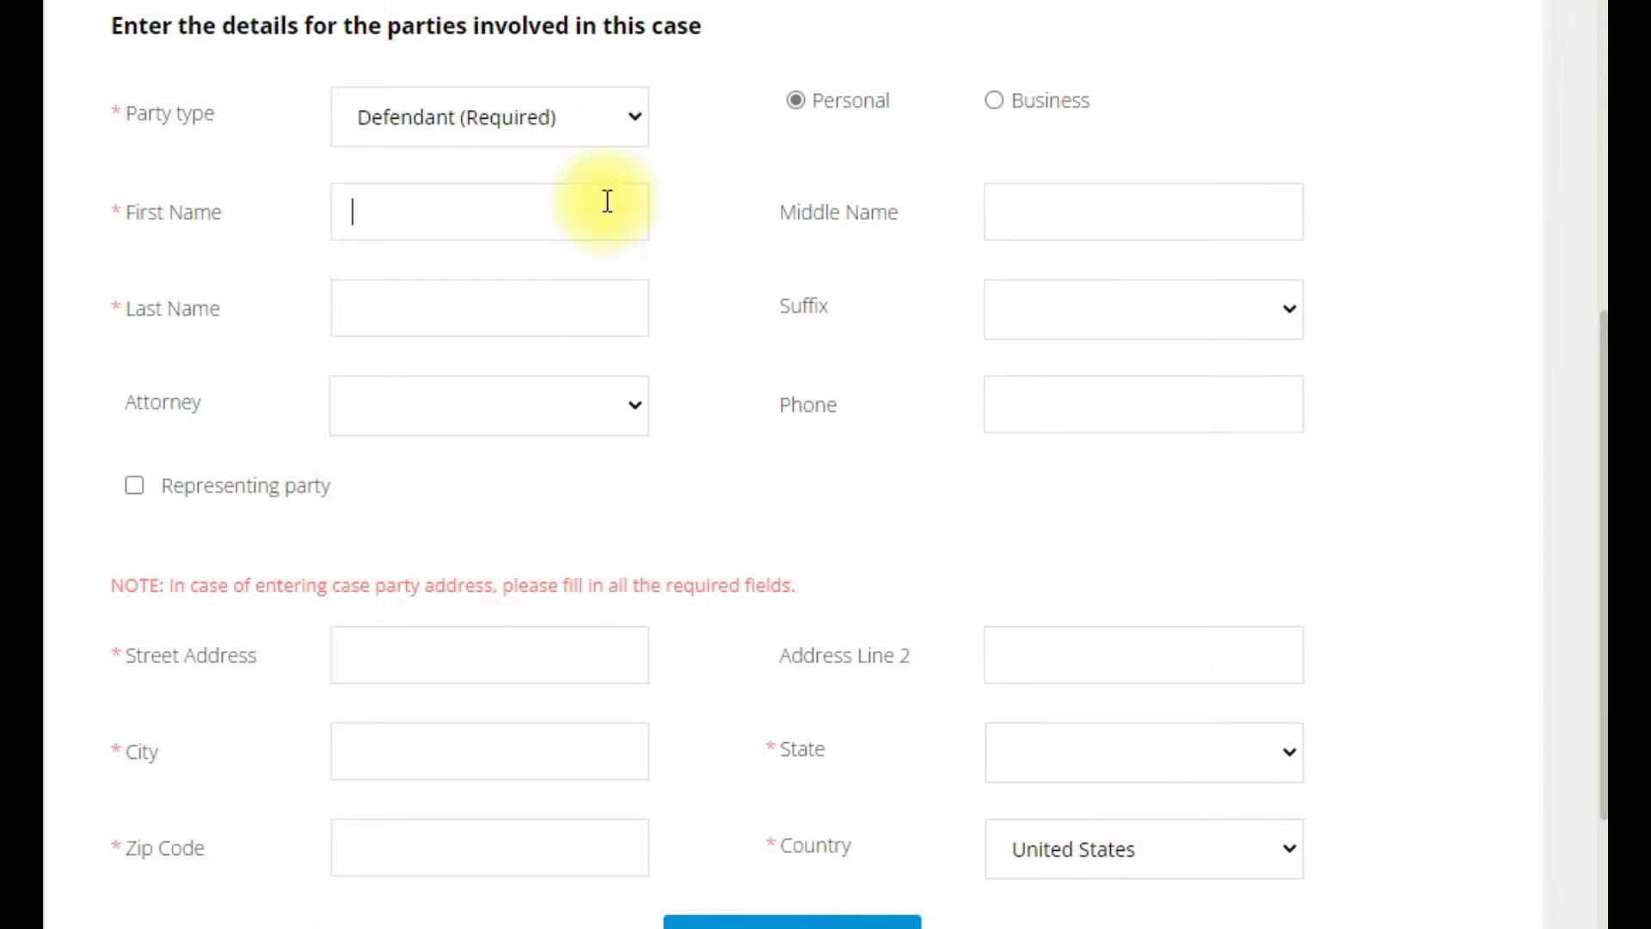
text(John)
key(Tab)
key(Tab)
text(Bonham)
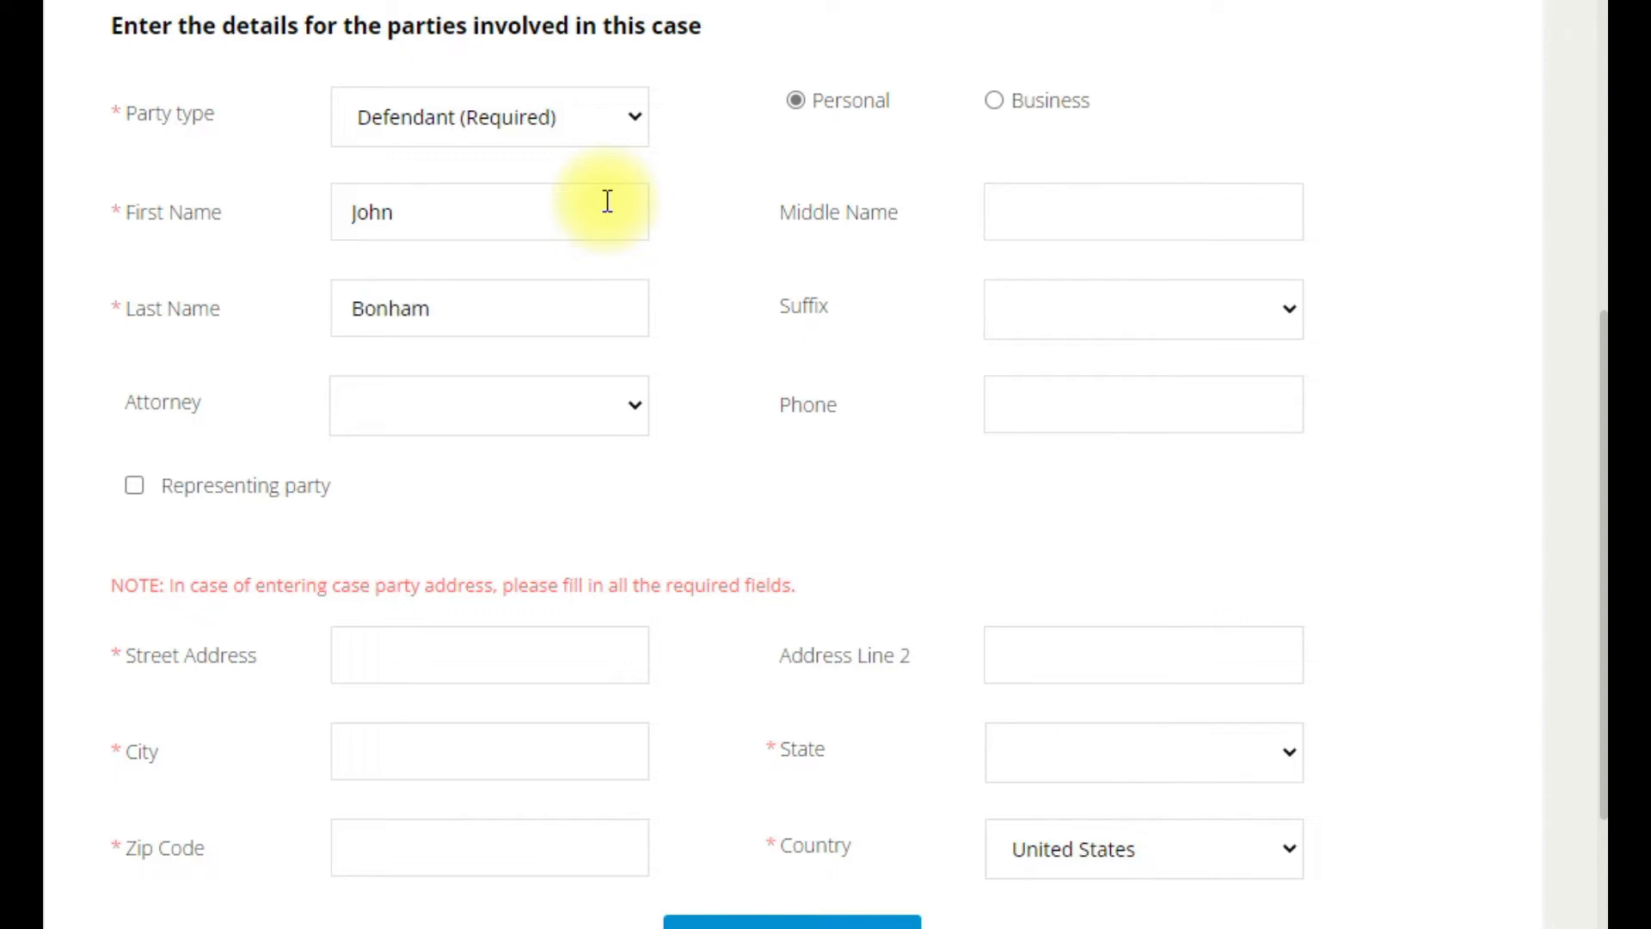
Fill in the defendant's street address, city, state and zip code in the party details
scroll(607, 201, down, 2)
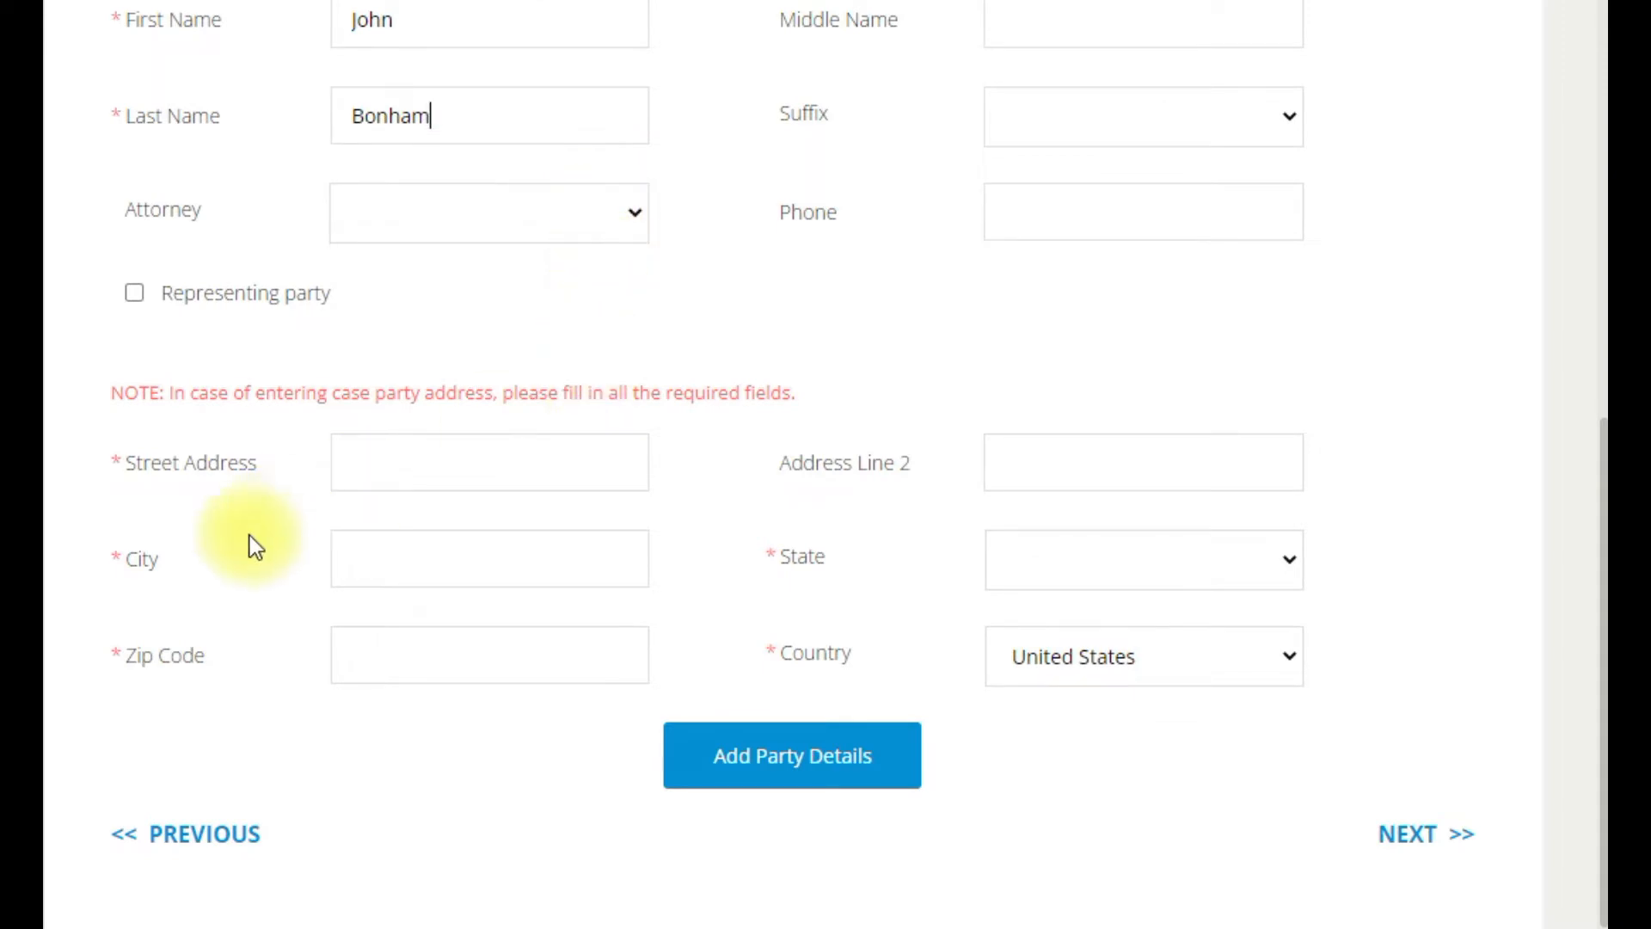
click(376, 449)
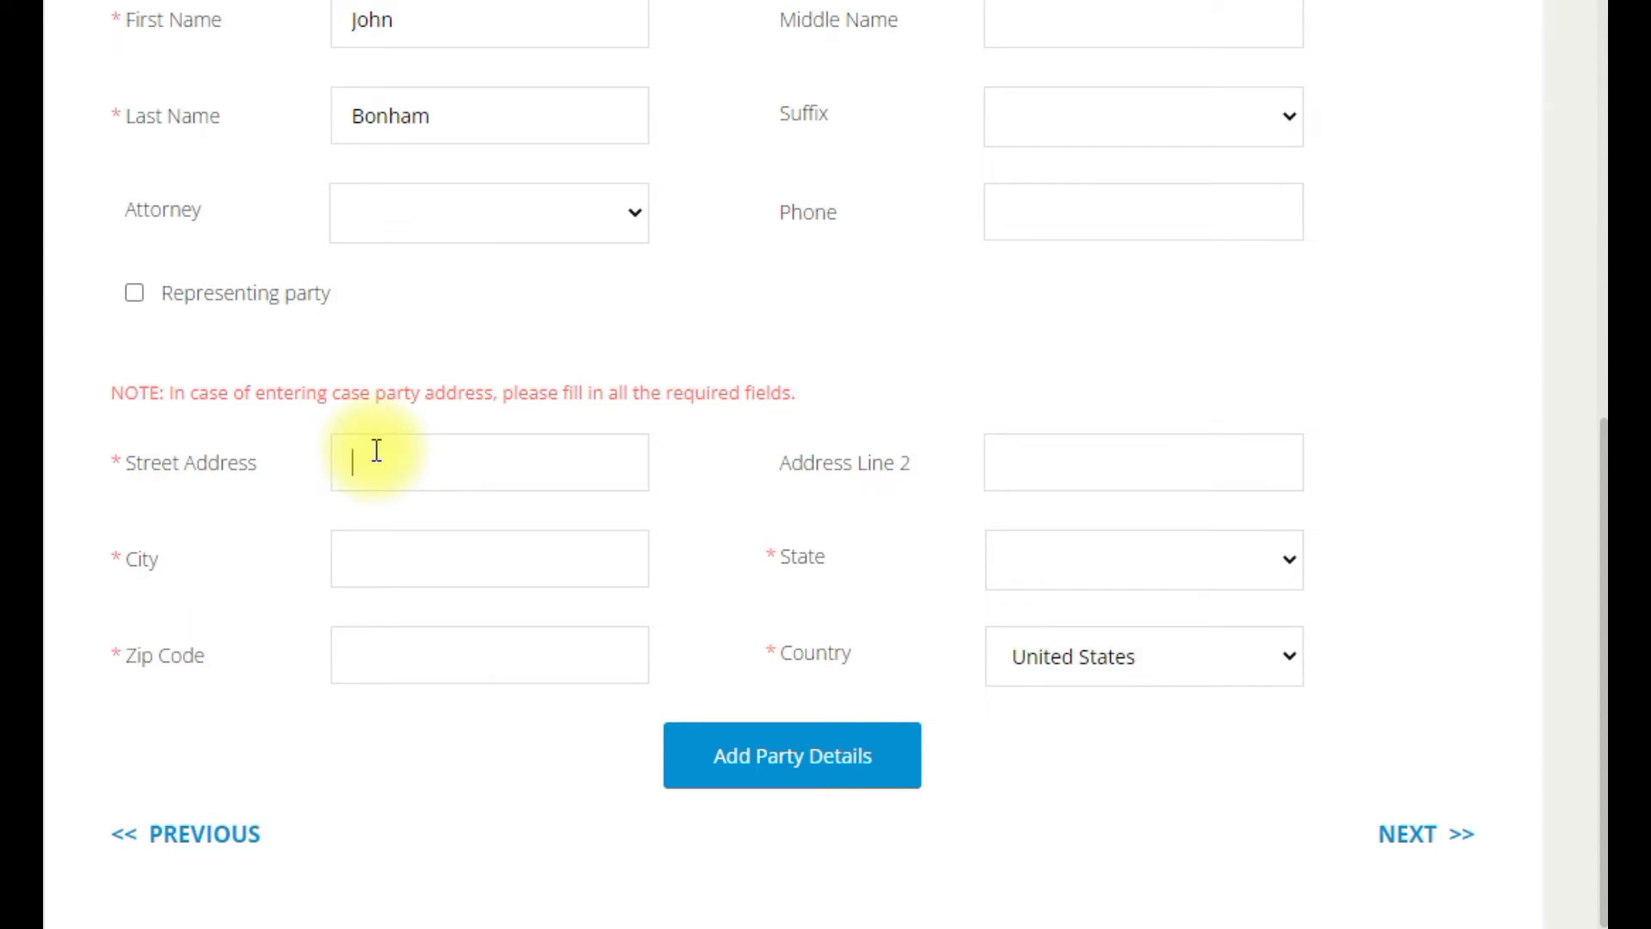
text(123 Zeppelin Way)
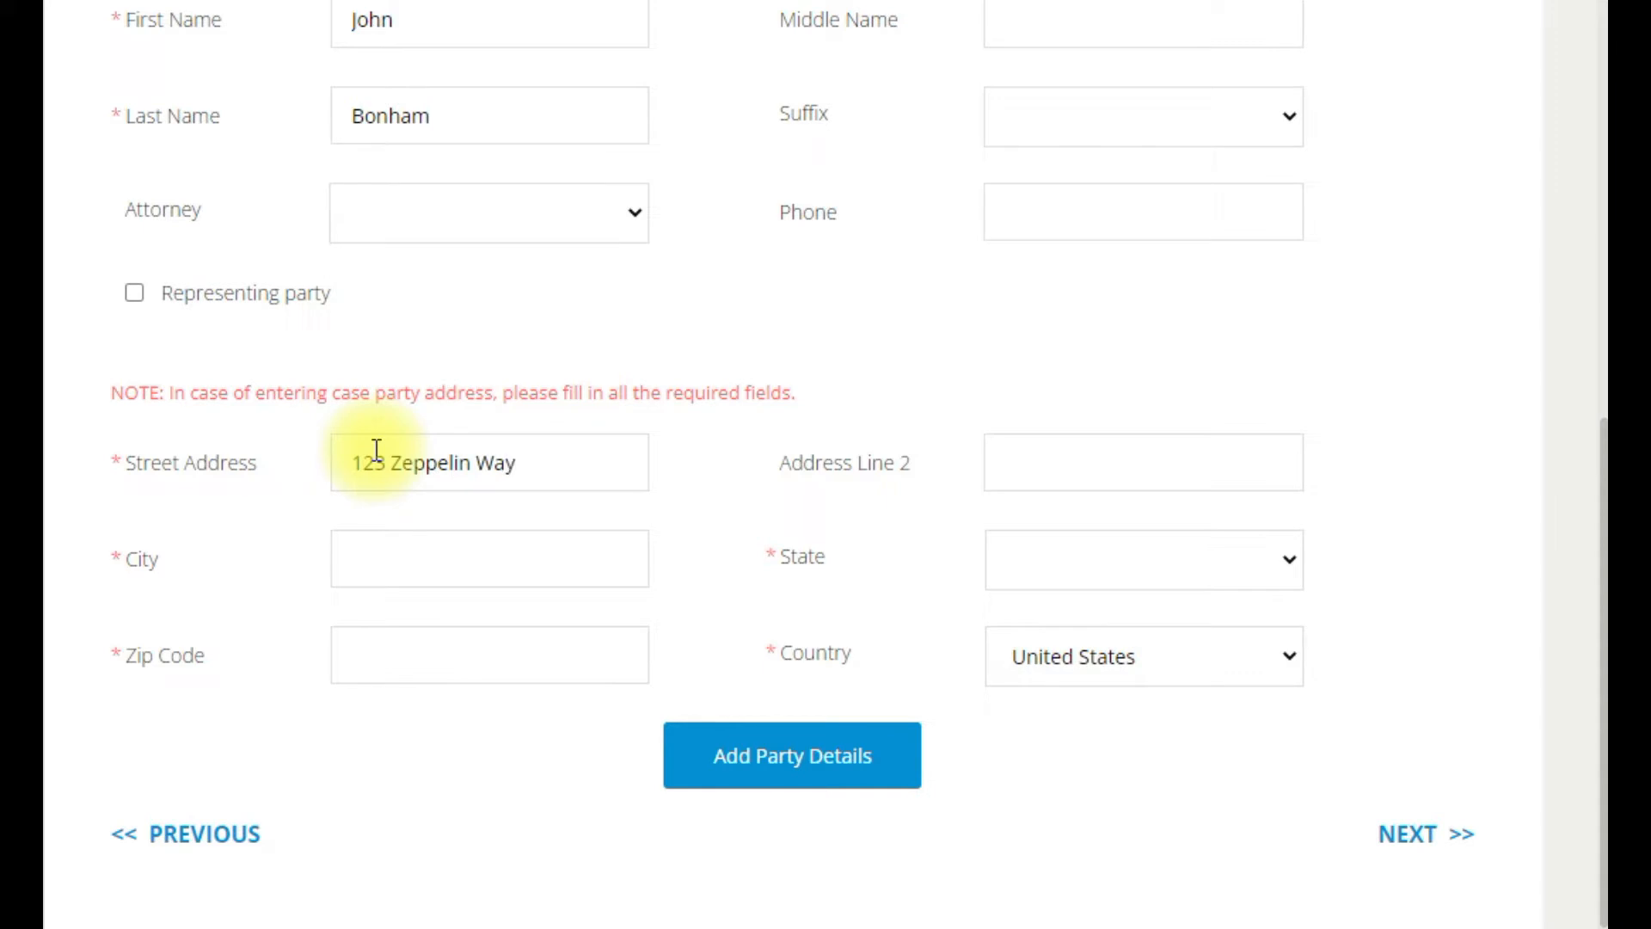
click(365, 558)
text(Austin)
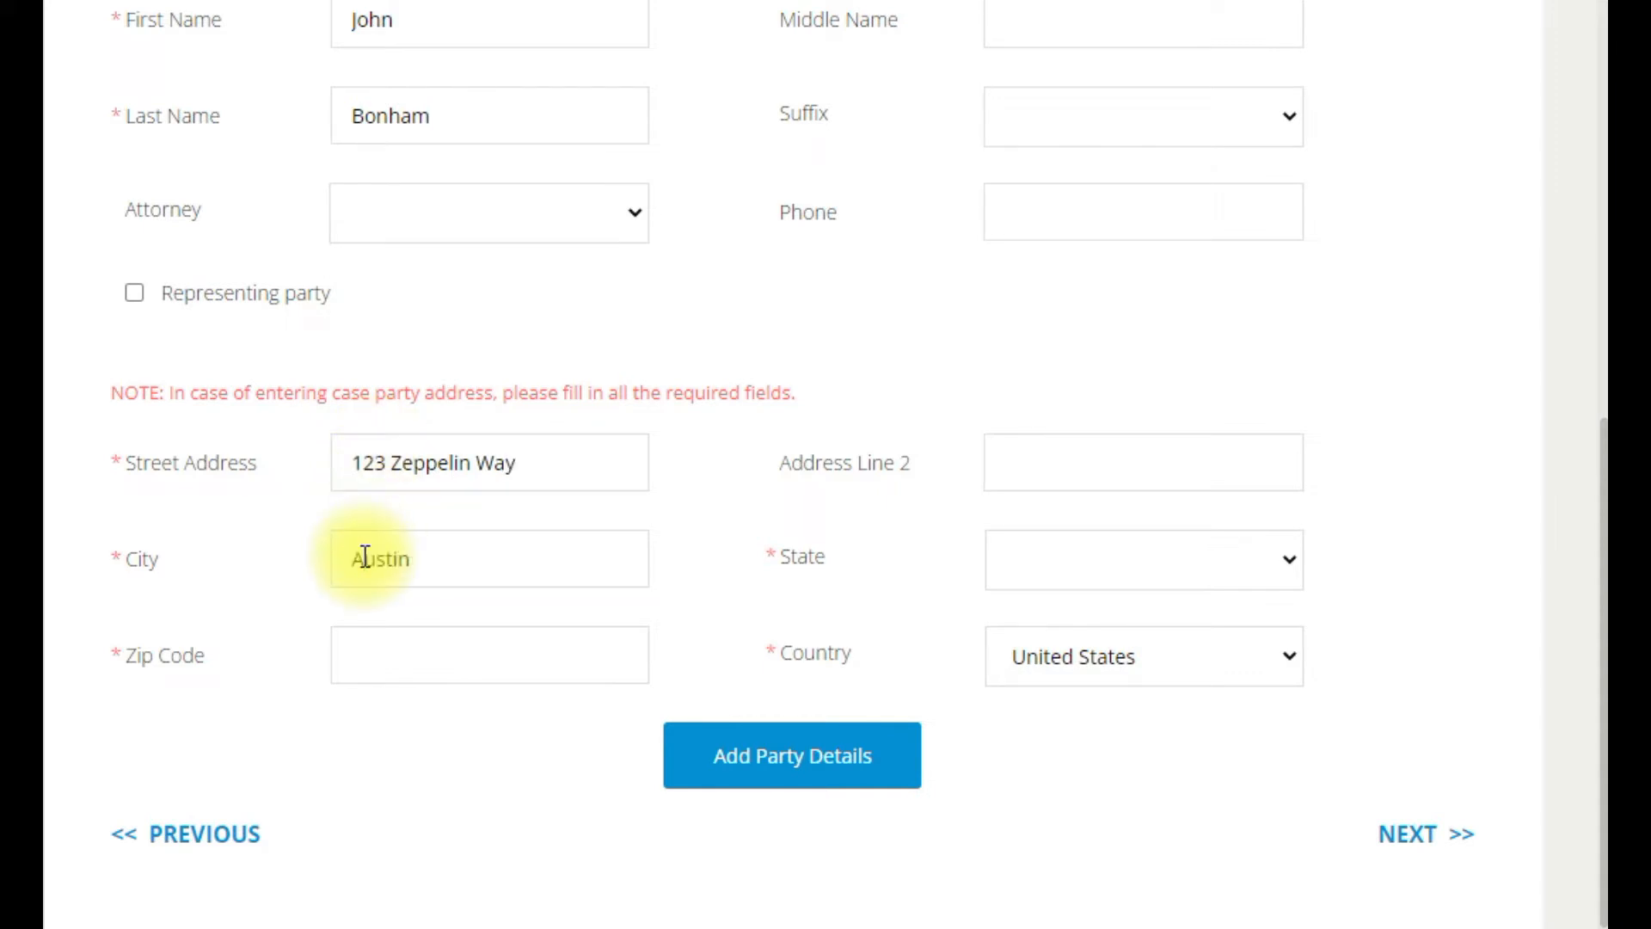
click(1301, 566)
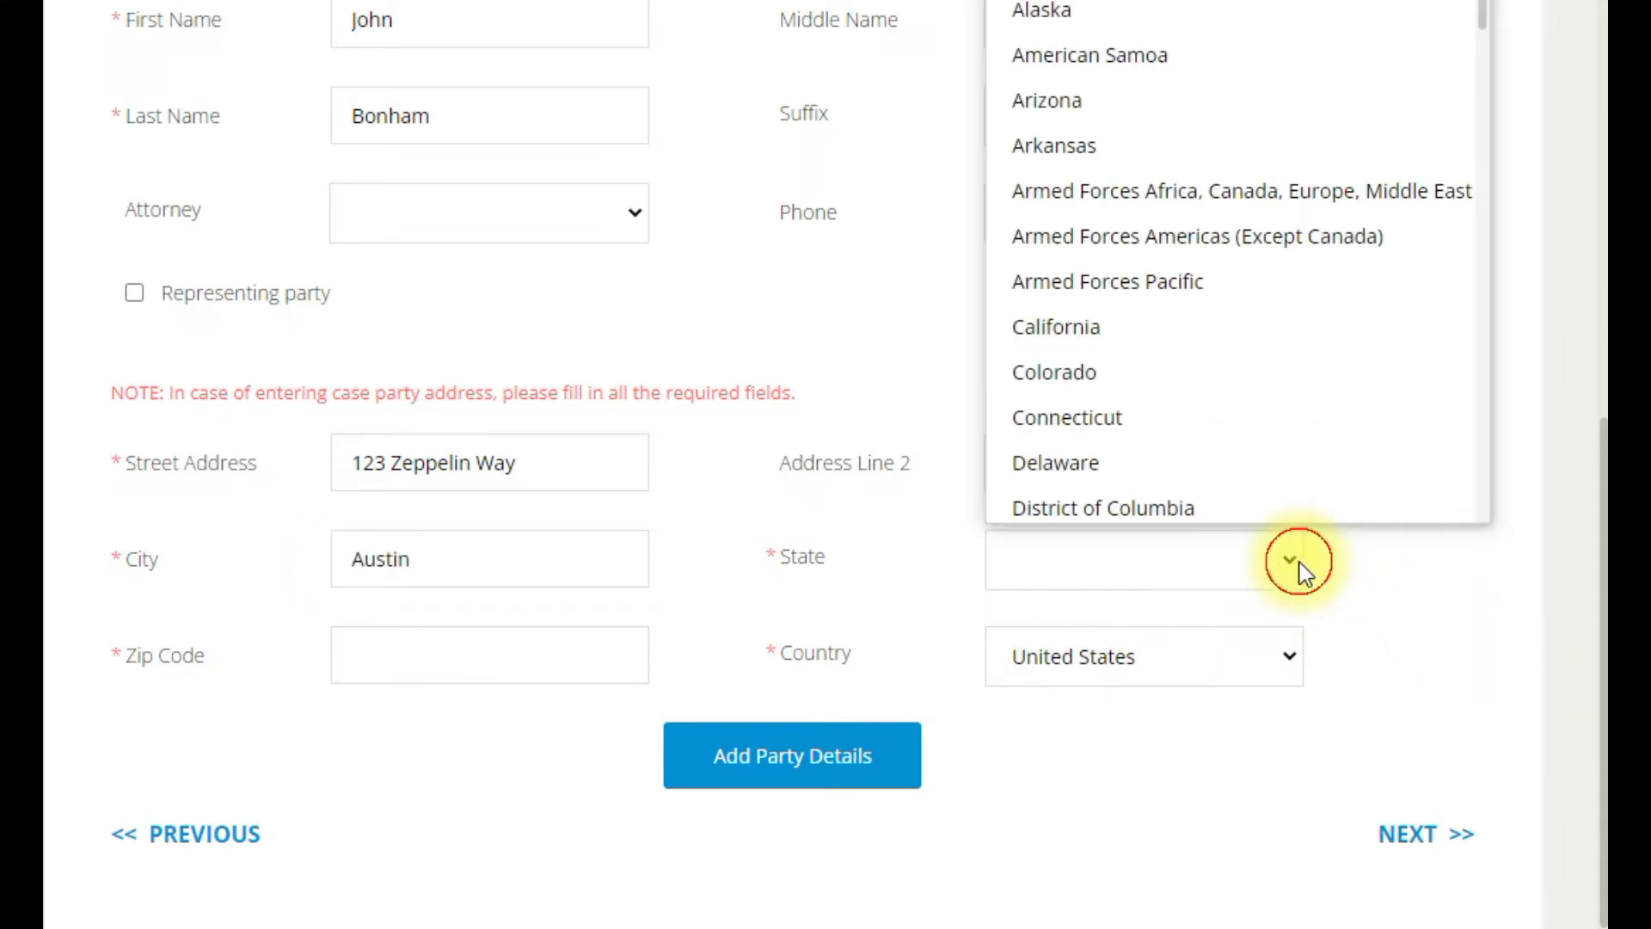
key(t)
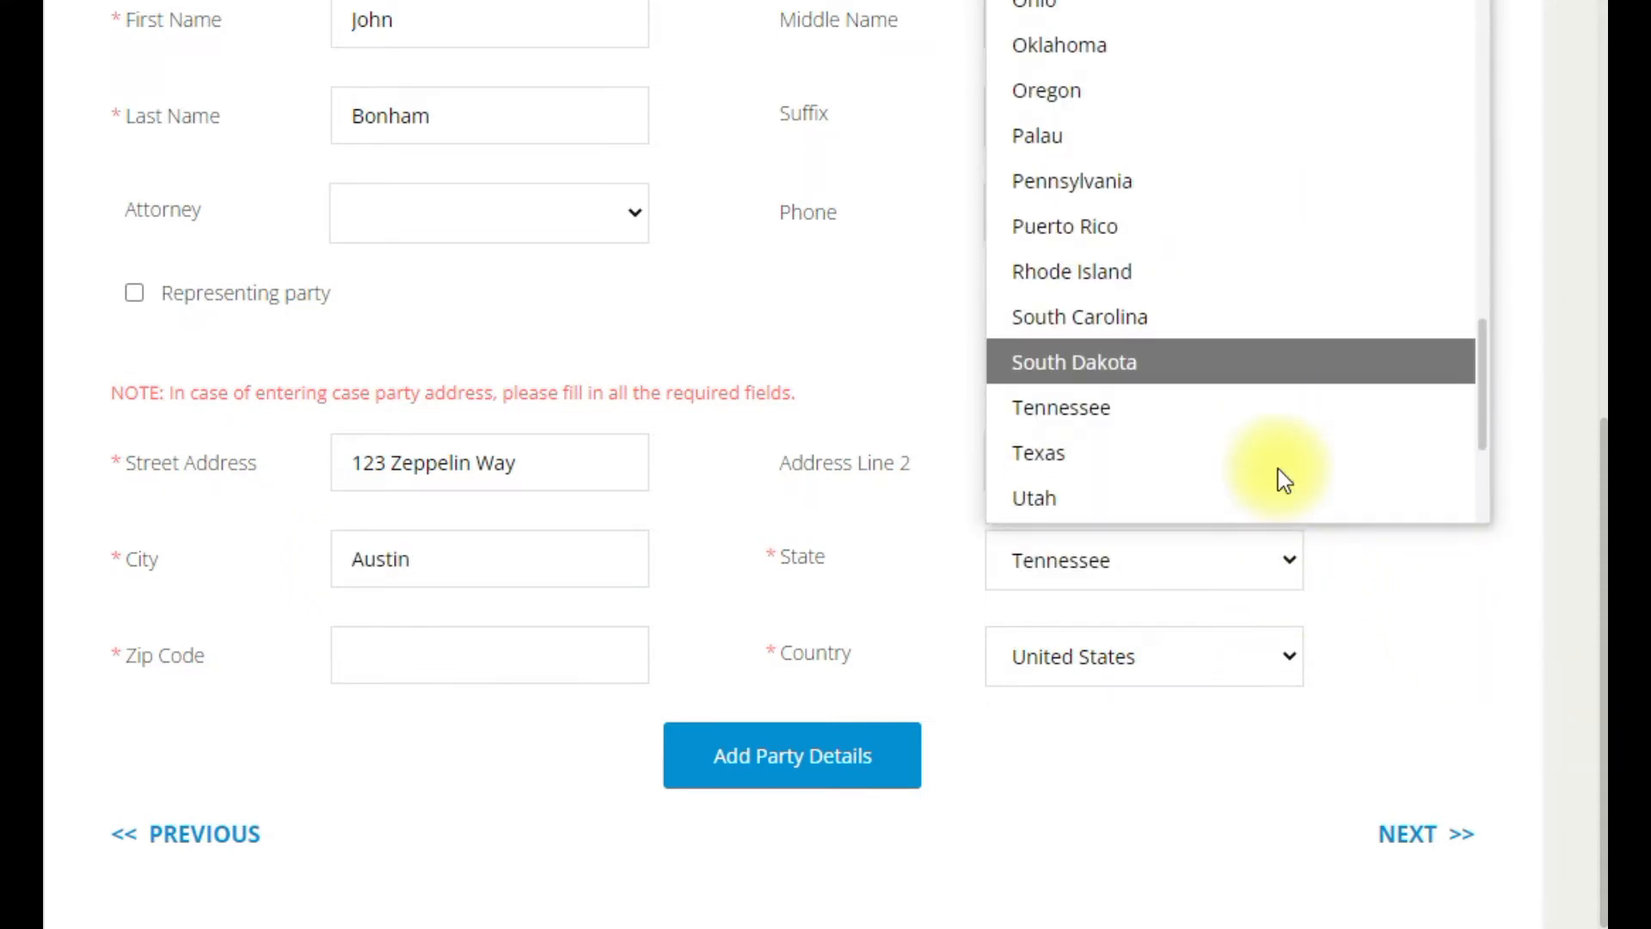
click(1271, 464)
click(551, 668)
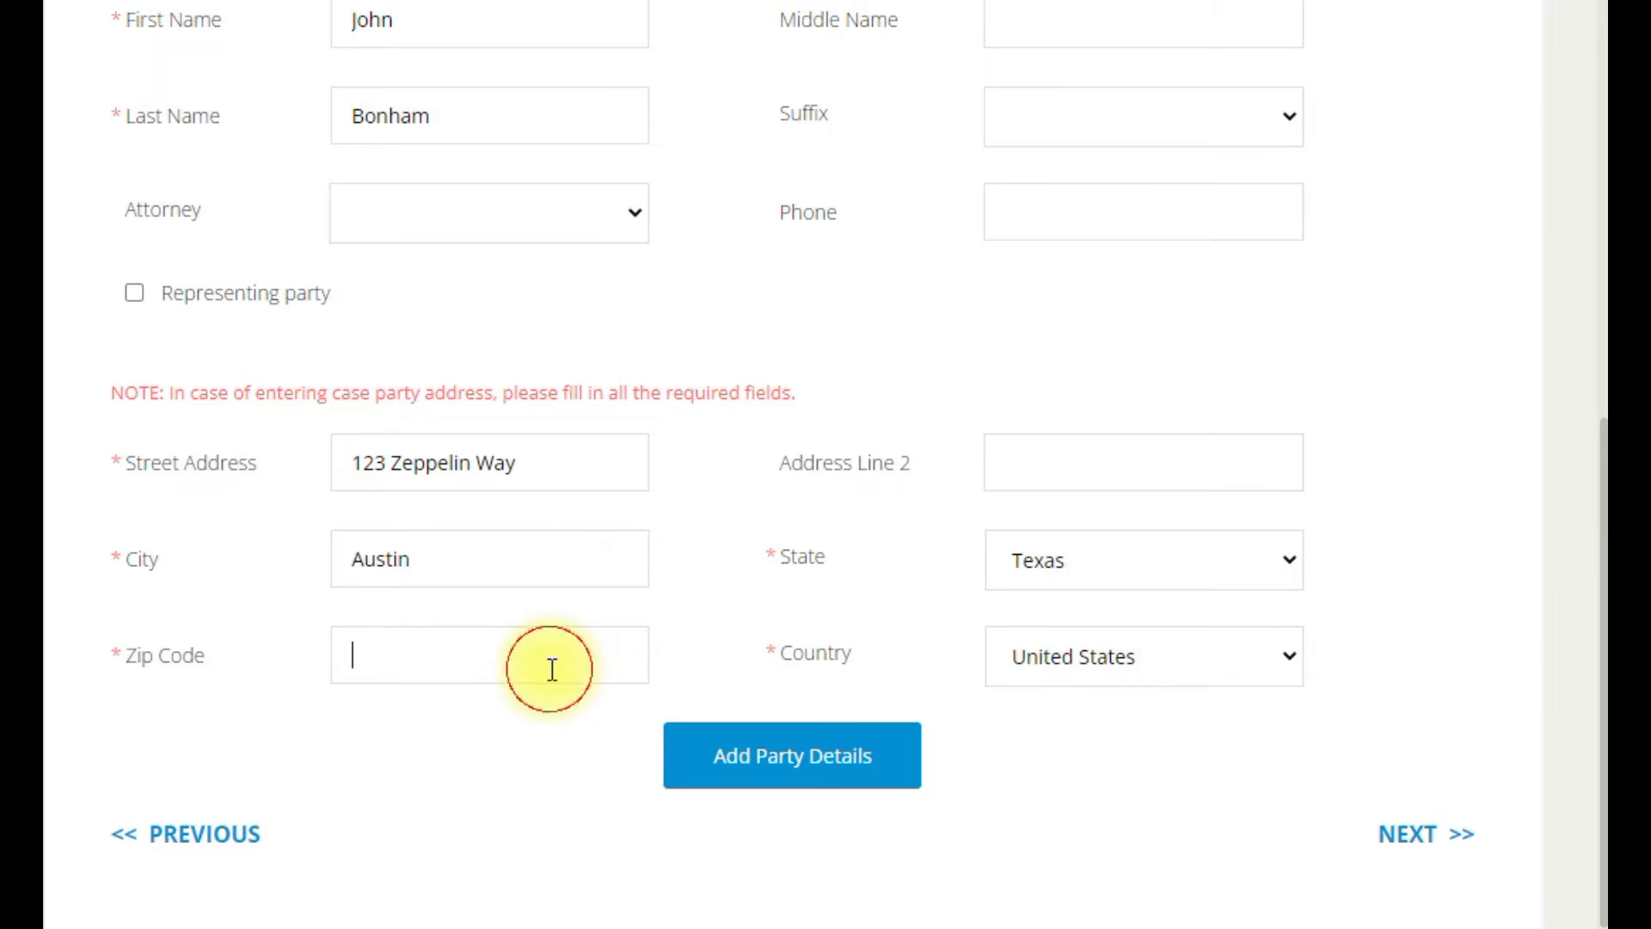
text(78730)
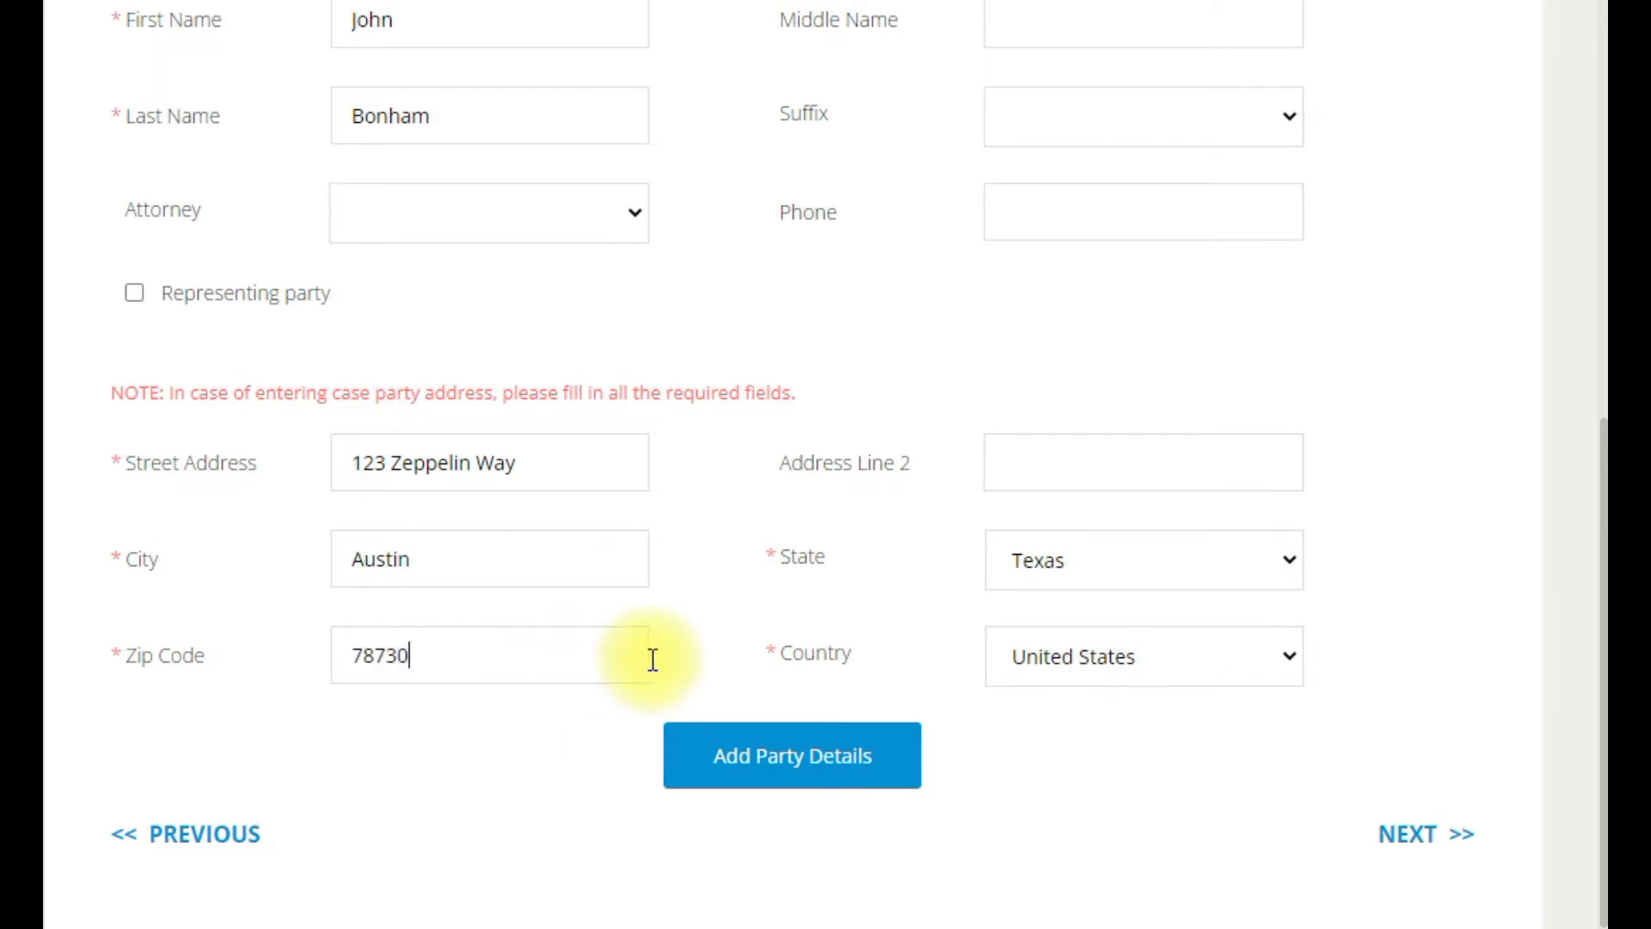
Add the defendant's details to the case parties and proceed to the Service Contacts step
click(772, 784)
drag(1585, 579, 1609, 229)
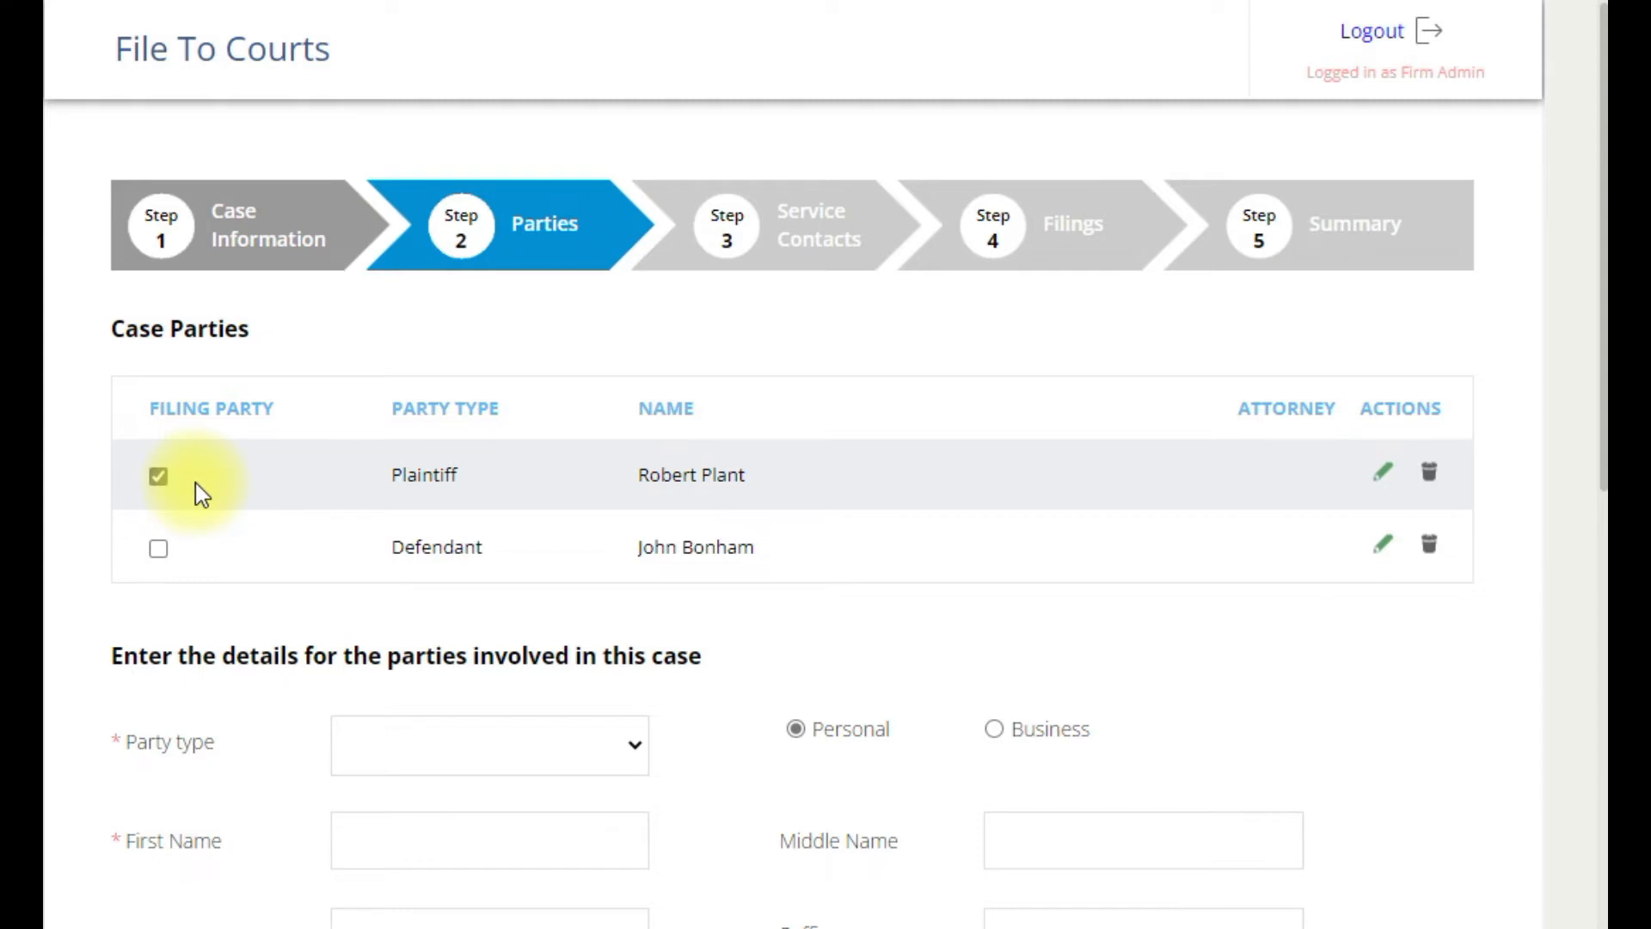
drag(1598, 306, 1585, 828)
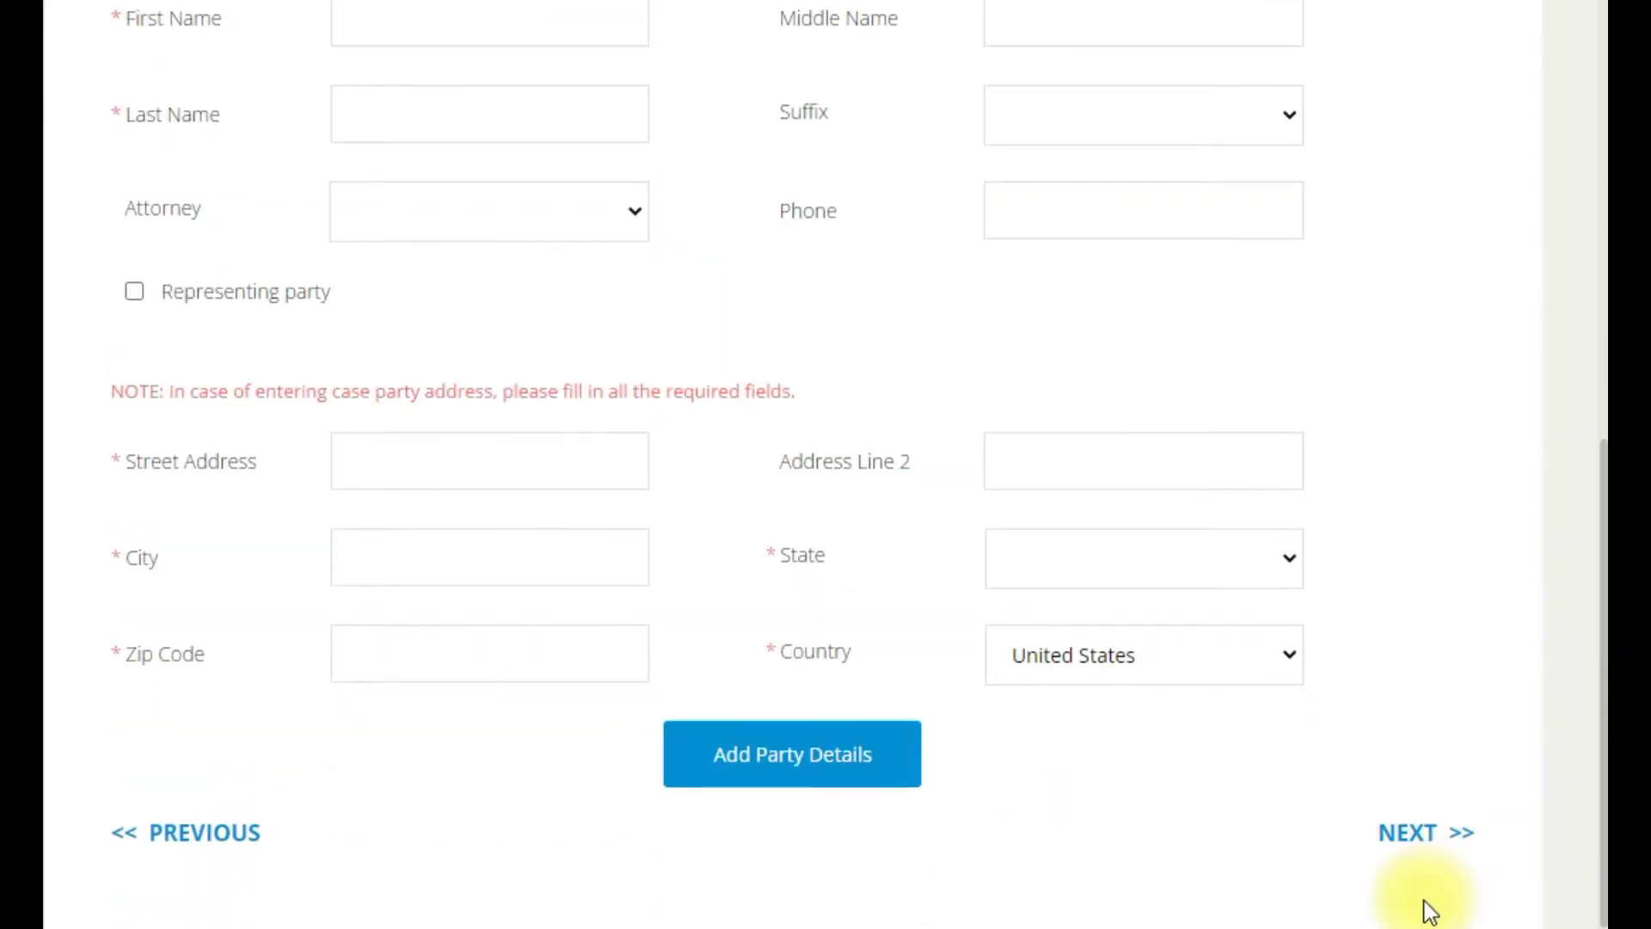
click(1419, 847)
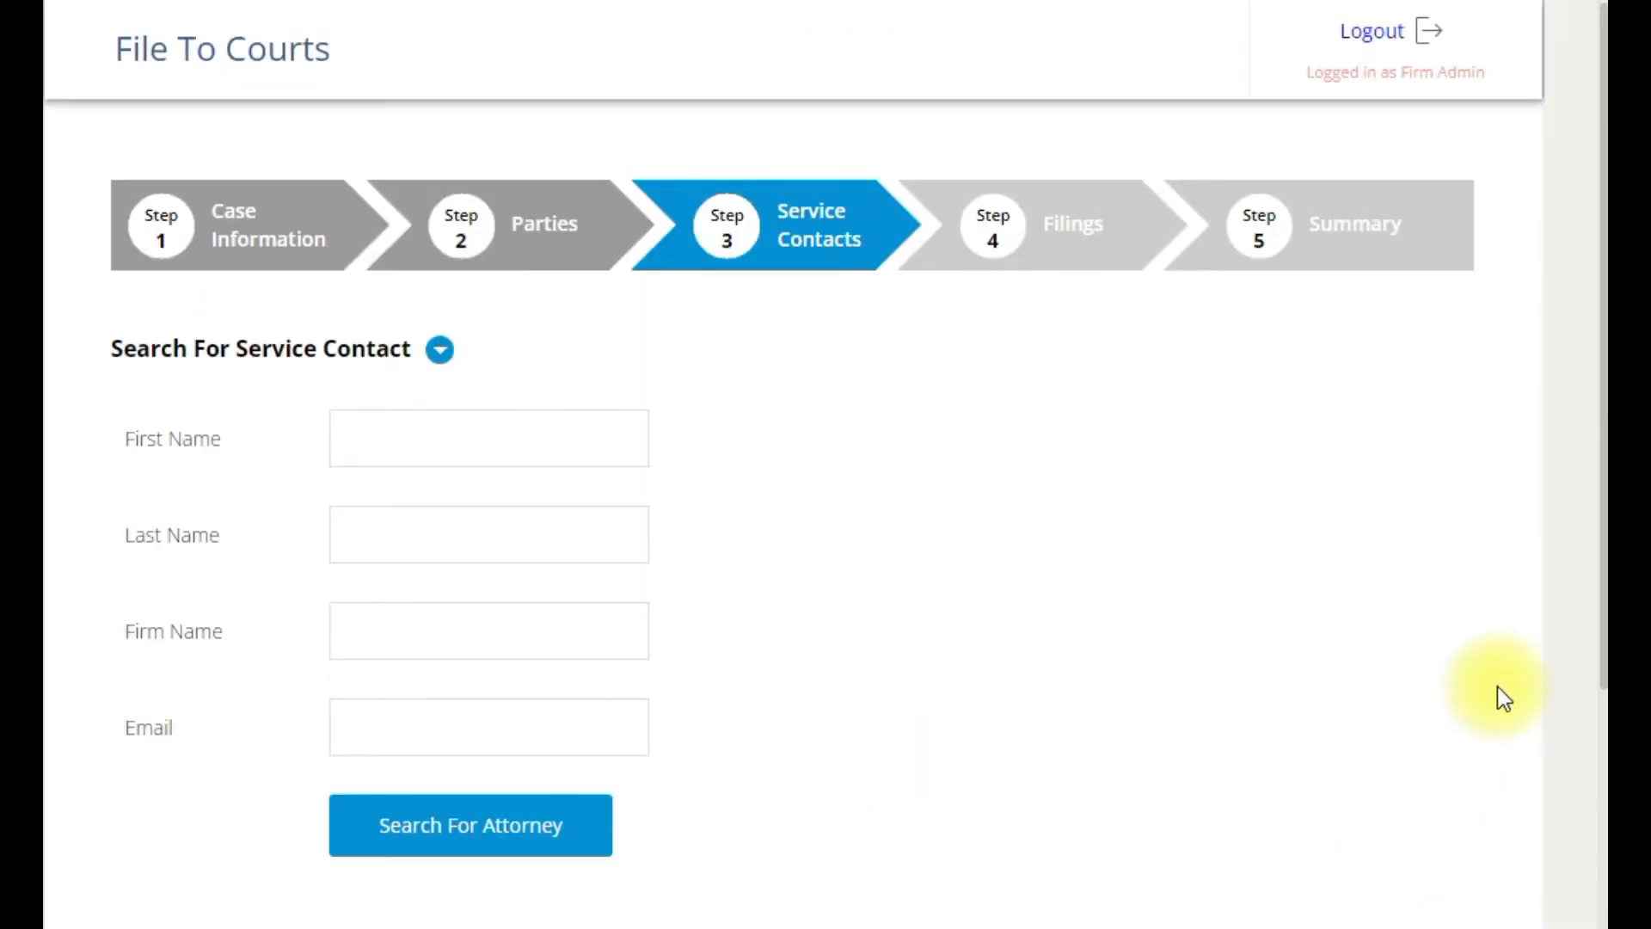
Examine the service contact options for searching attorneys, selecting existing firm contacts and adding a new contact to the firm
drag(1602, 147, 1601, 302)
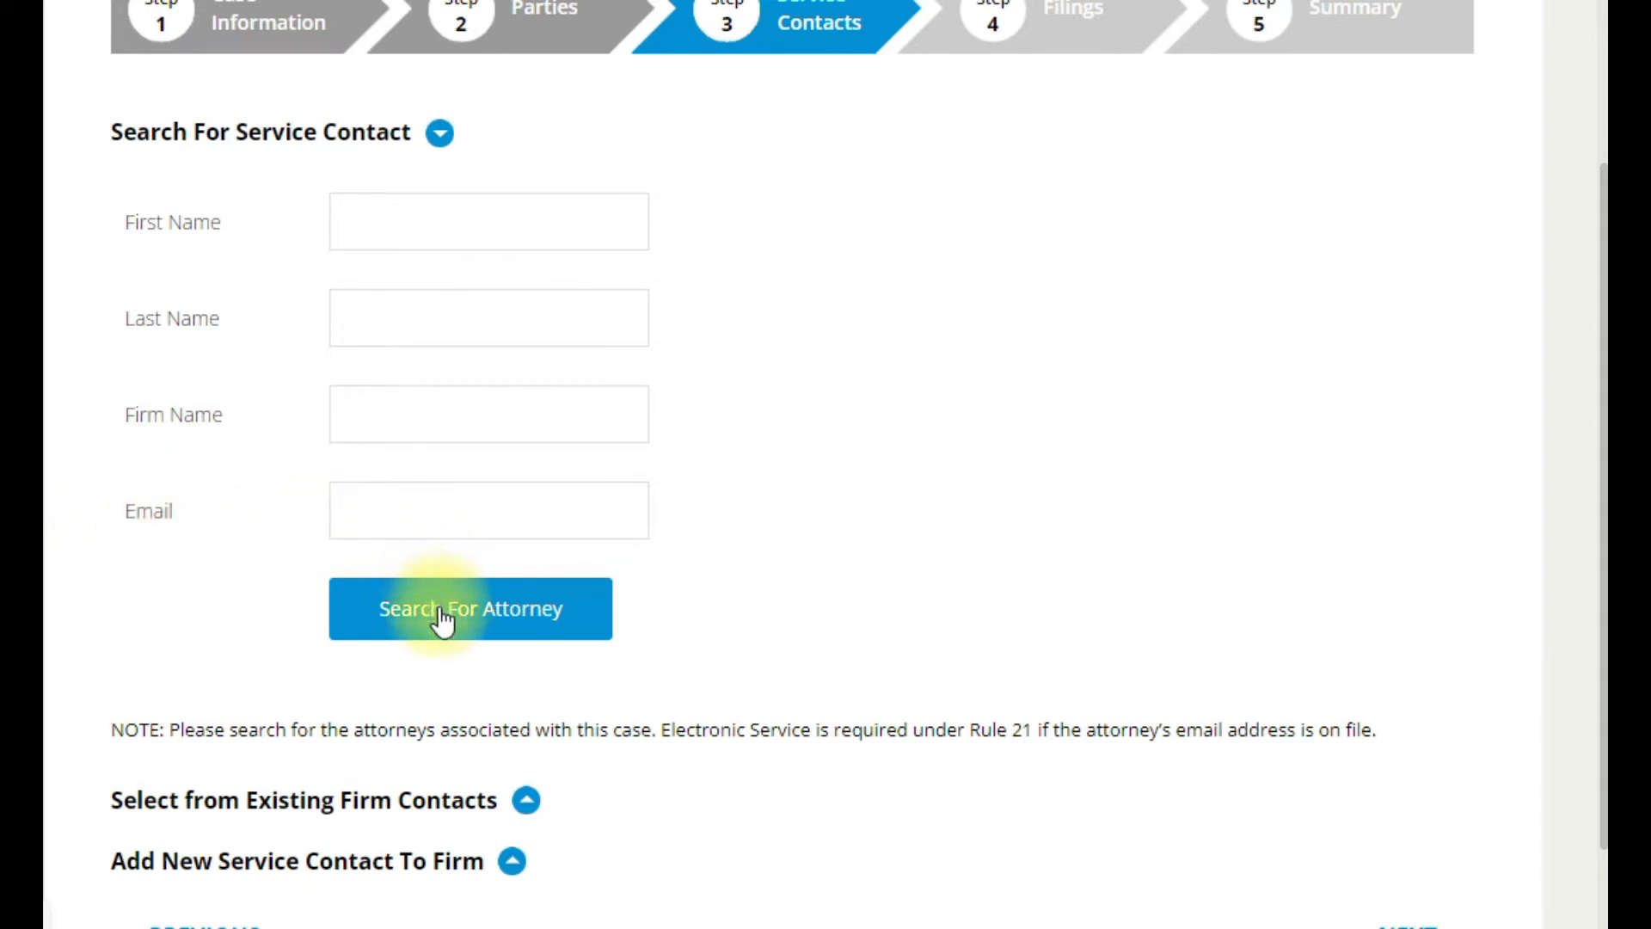
scroll(1297, 503, down, 1)
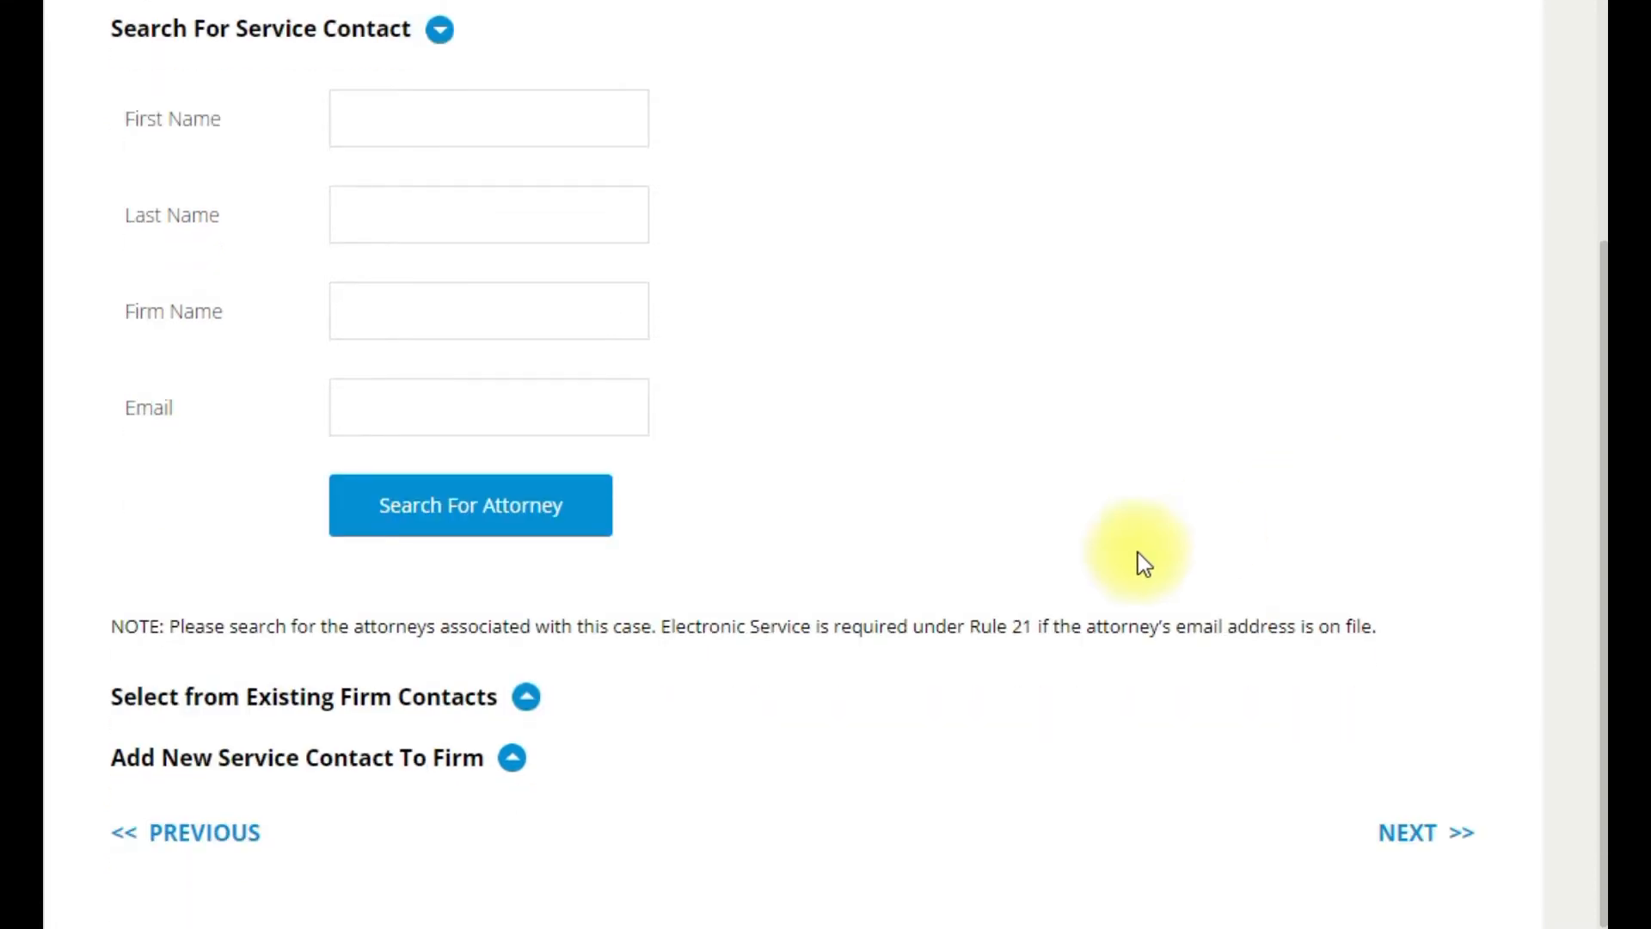
click(526, 698)
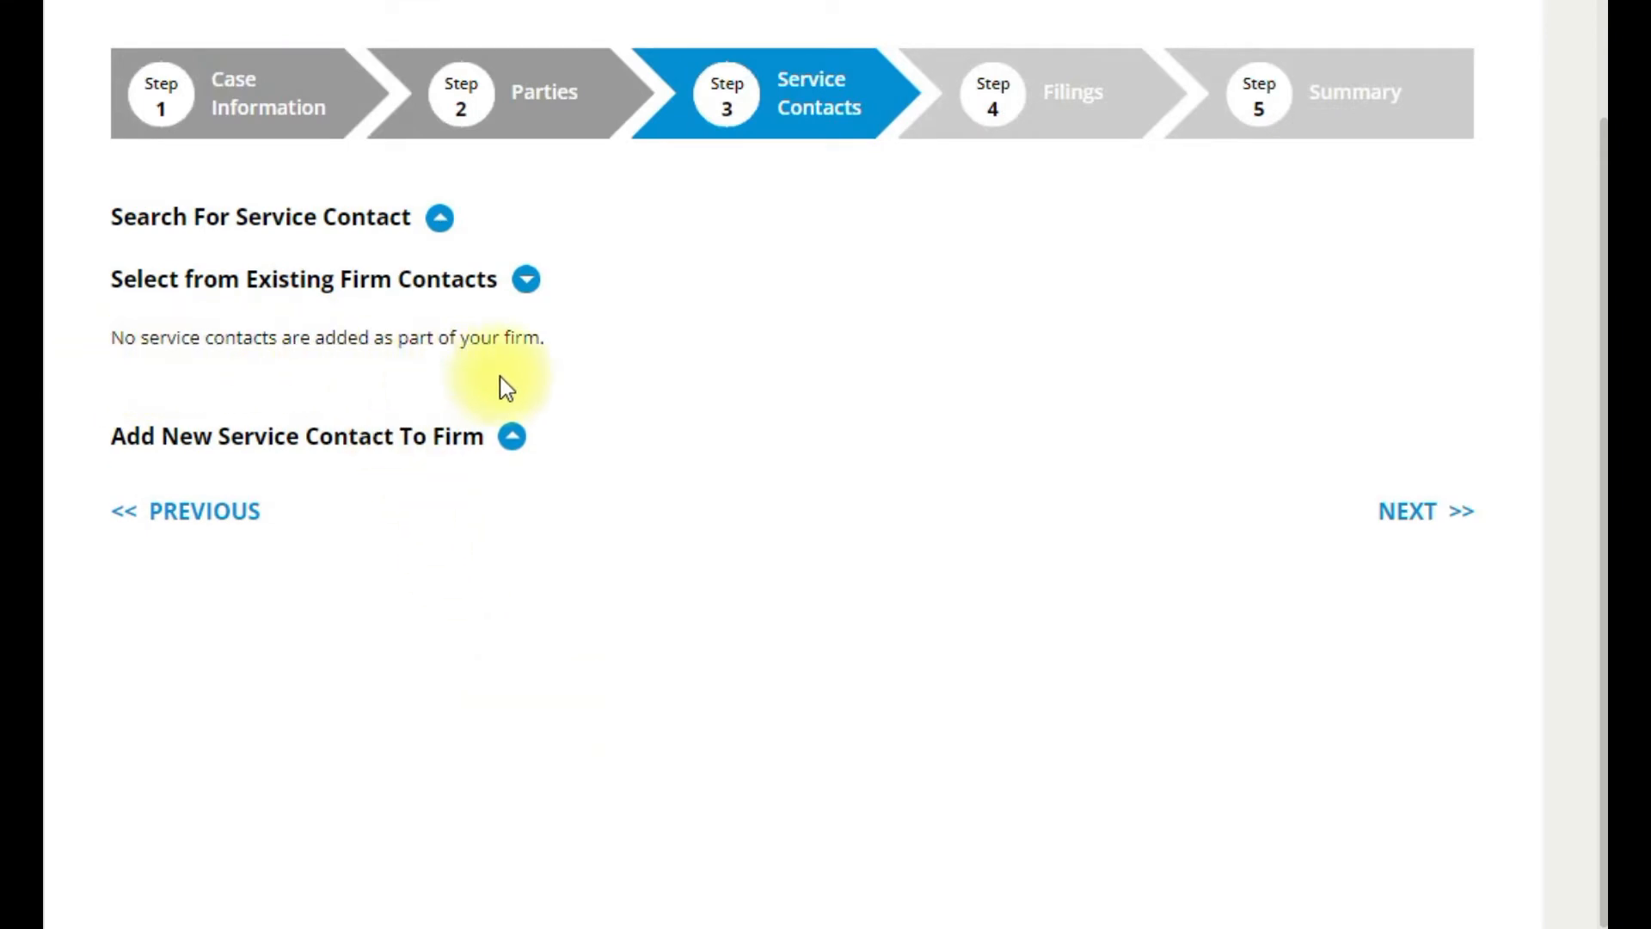
click(528, 281)
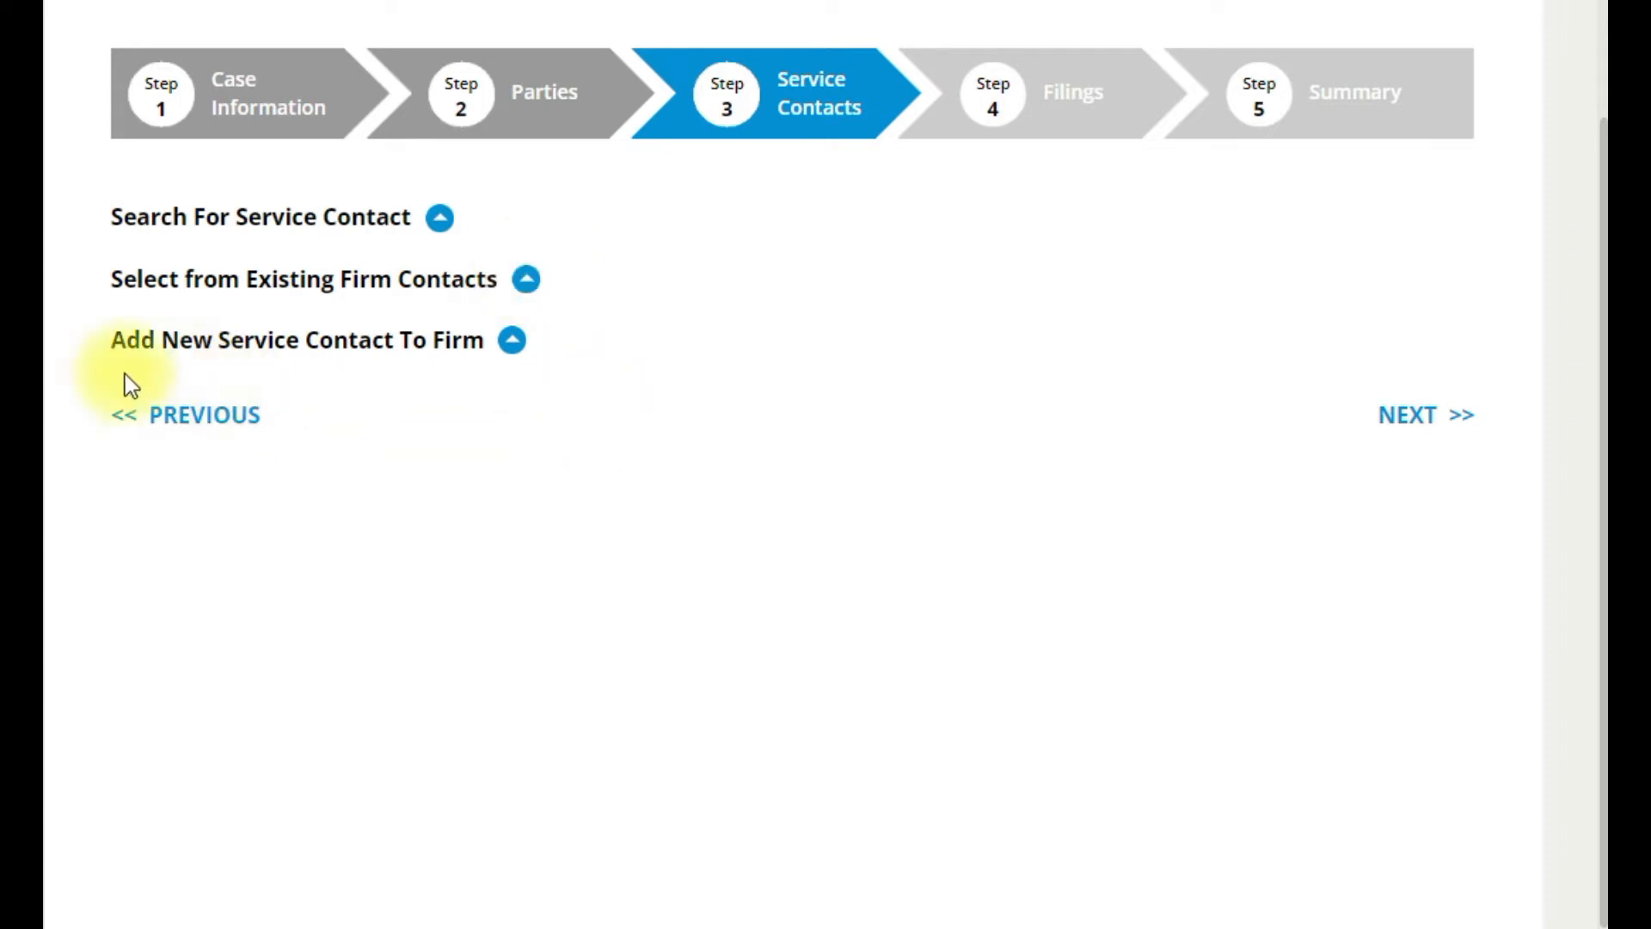
click(511, 341)
scroll(505, 342, down, 2)
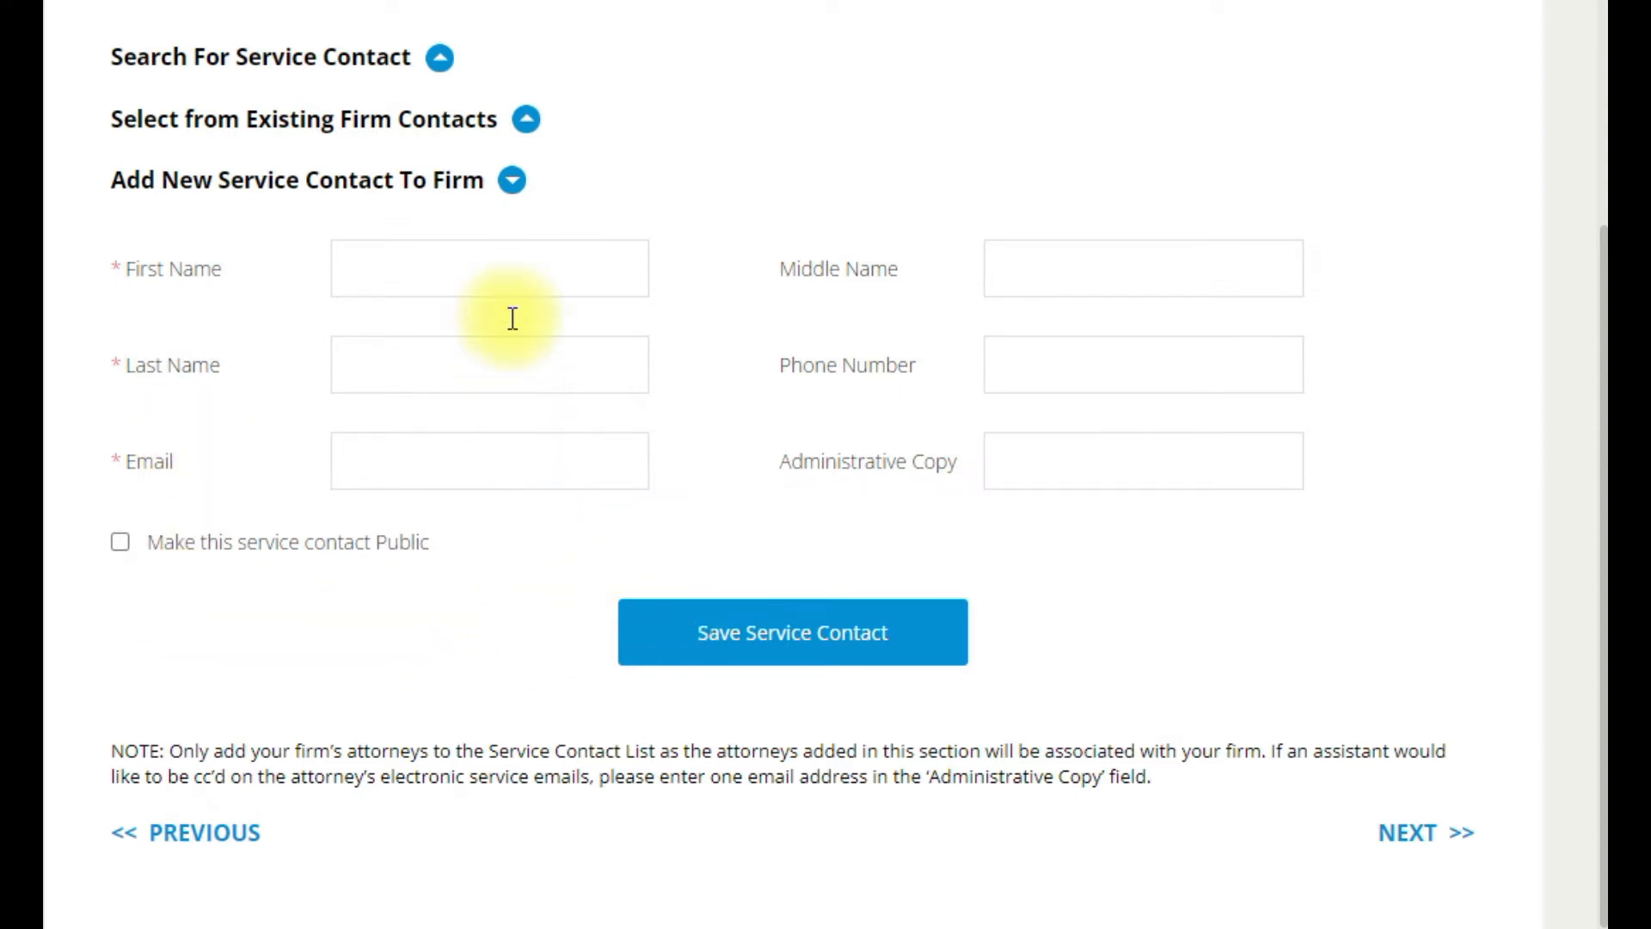
click(514, 182)
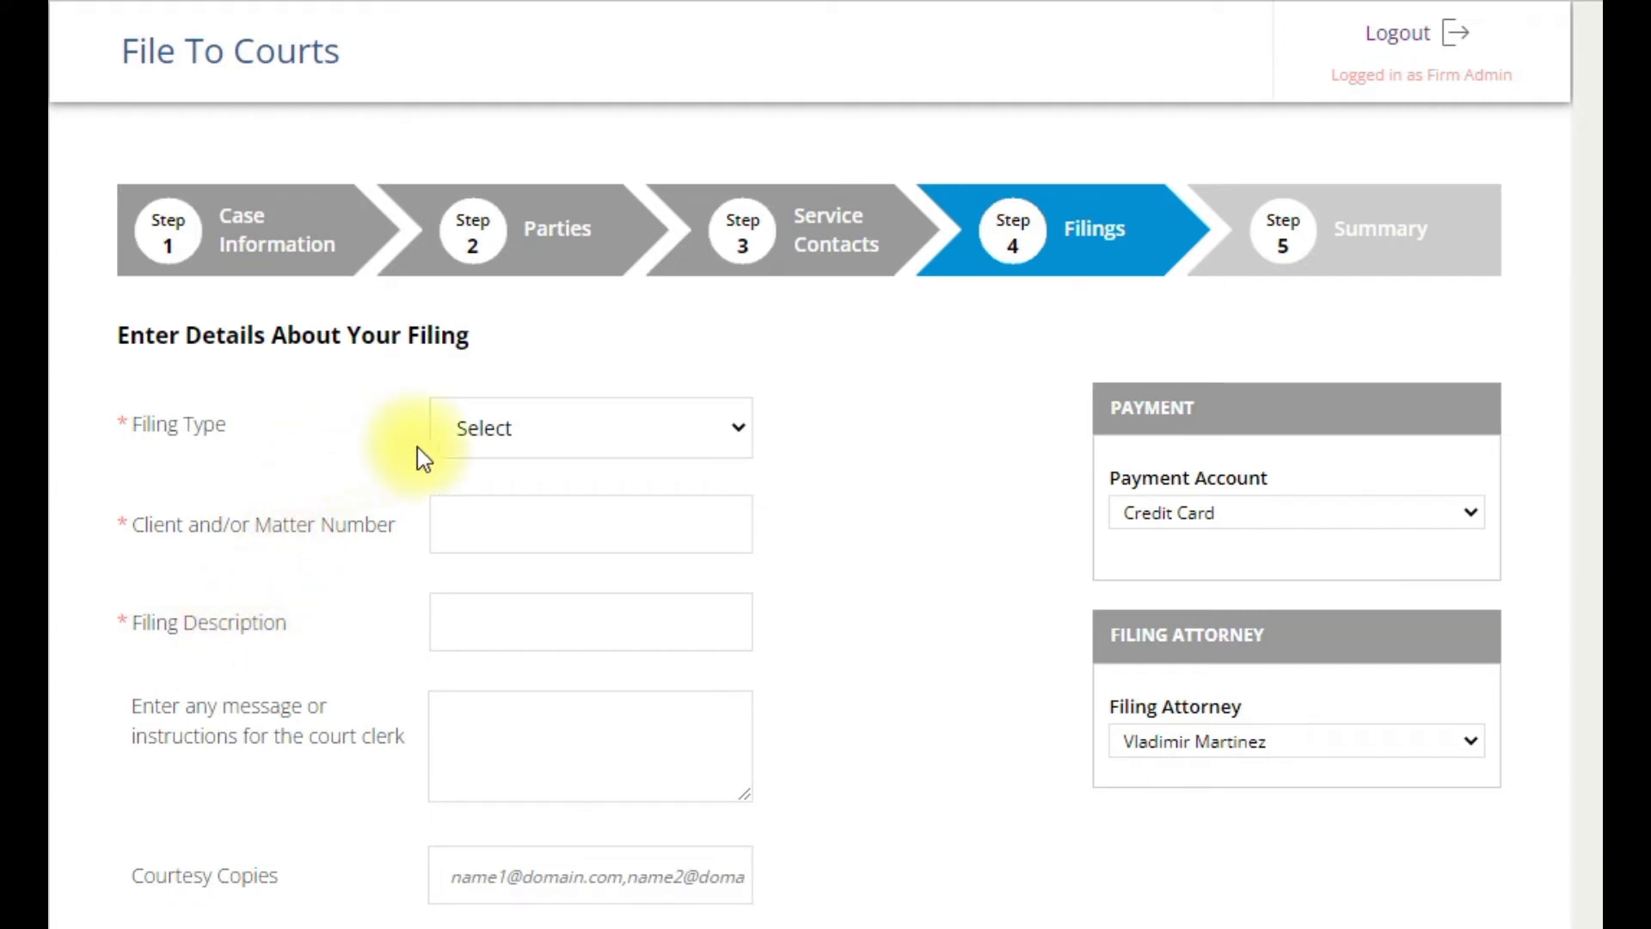
Set the filing type to Petition and enter Test as the client and/or matter number
click(738, 428)
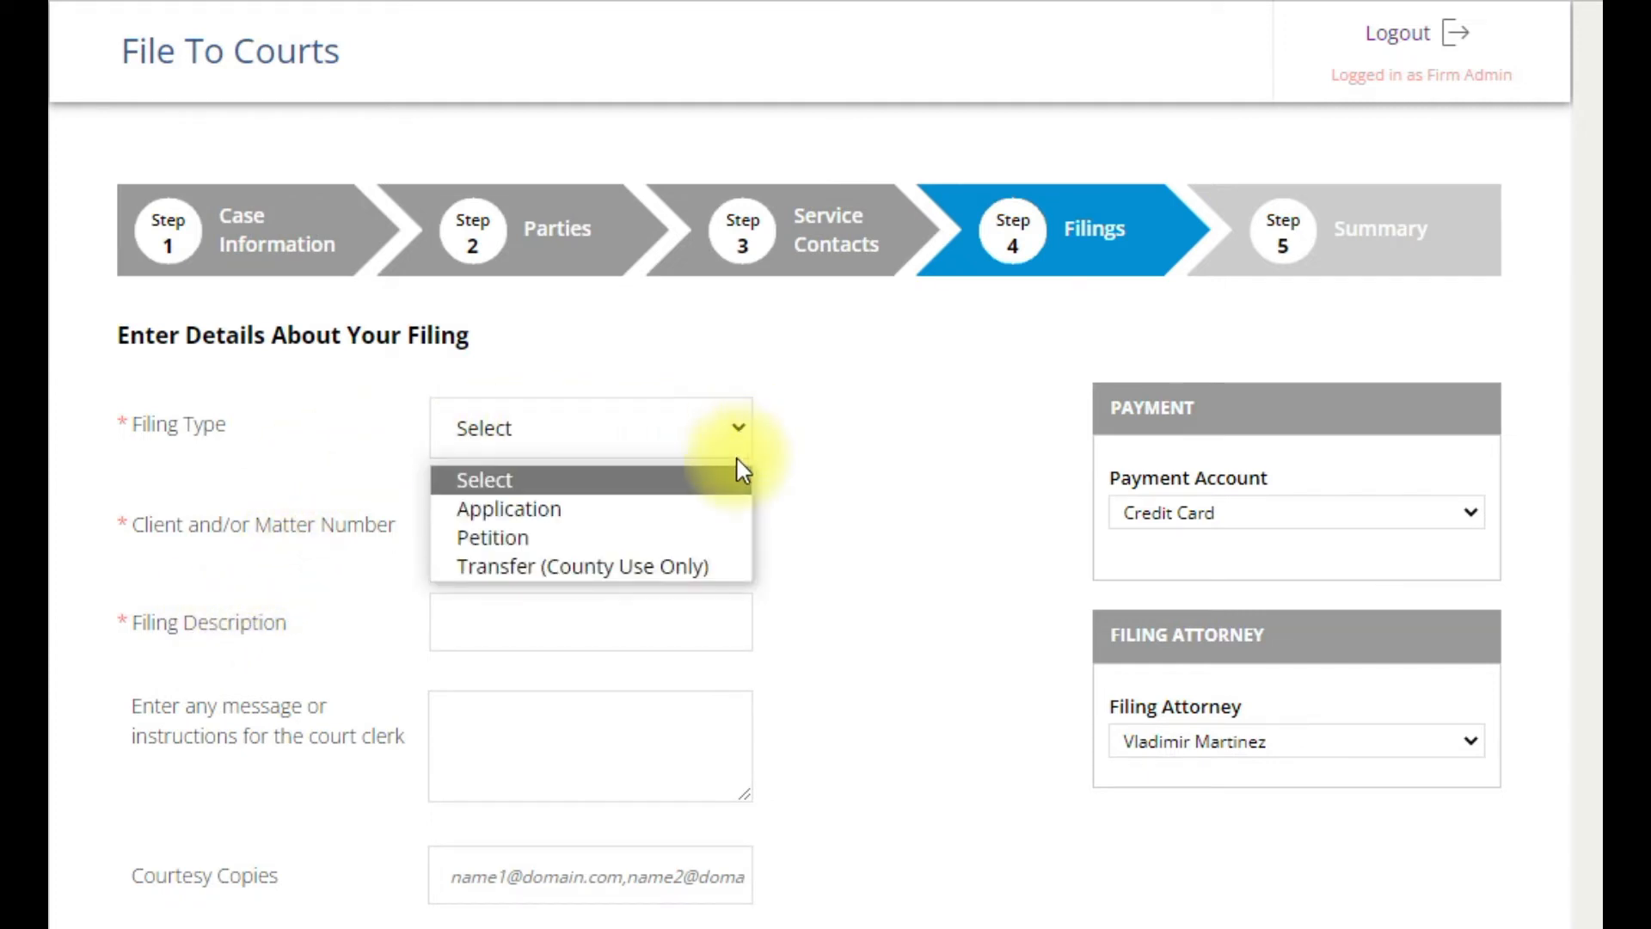
click(725, 542)
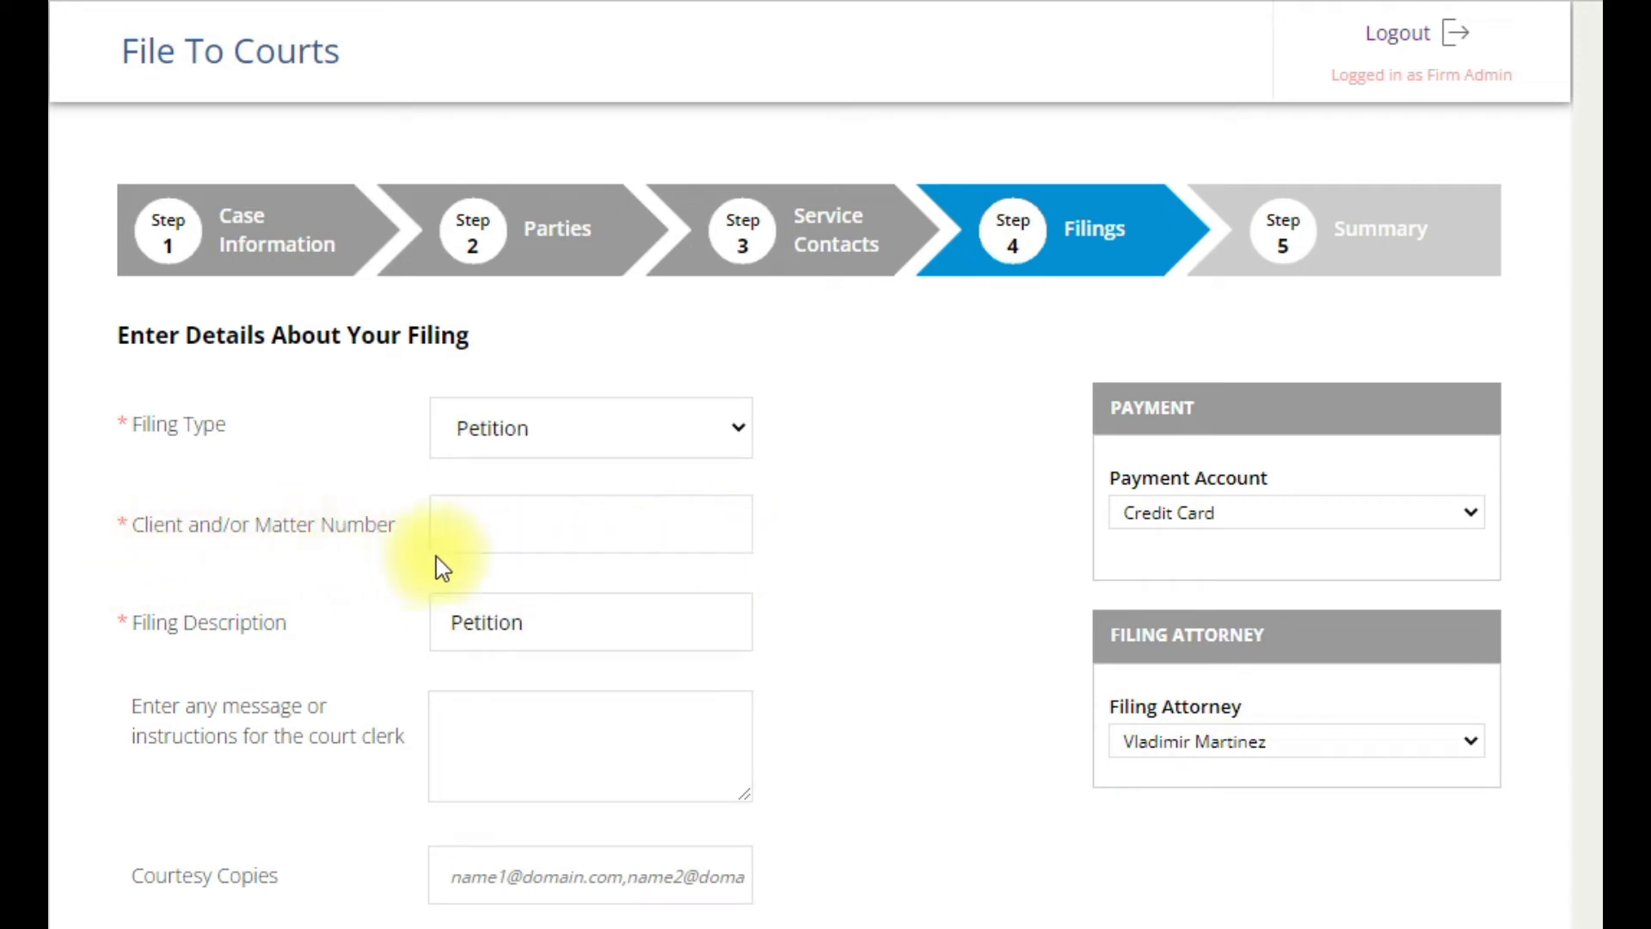
click(519, 532)
text(Test)
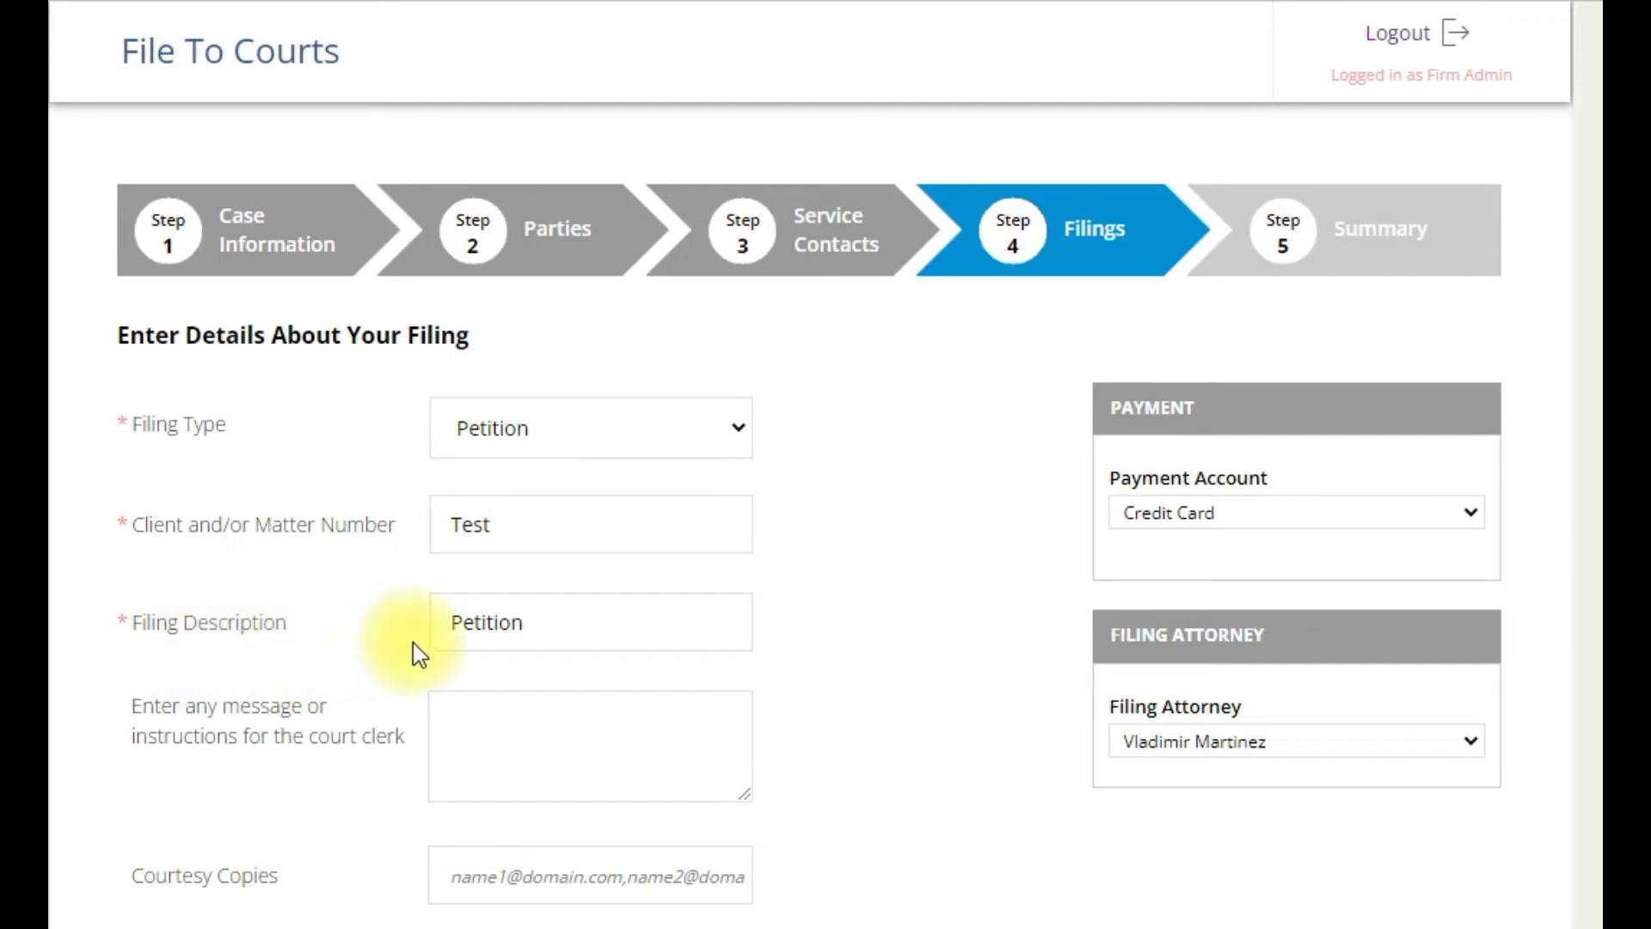
Change the filing description to "Plaintiffs Original Petition" and copy that text
click(438, 625)
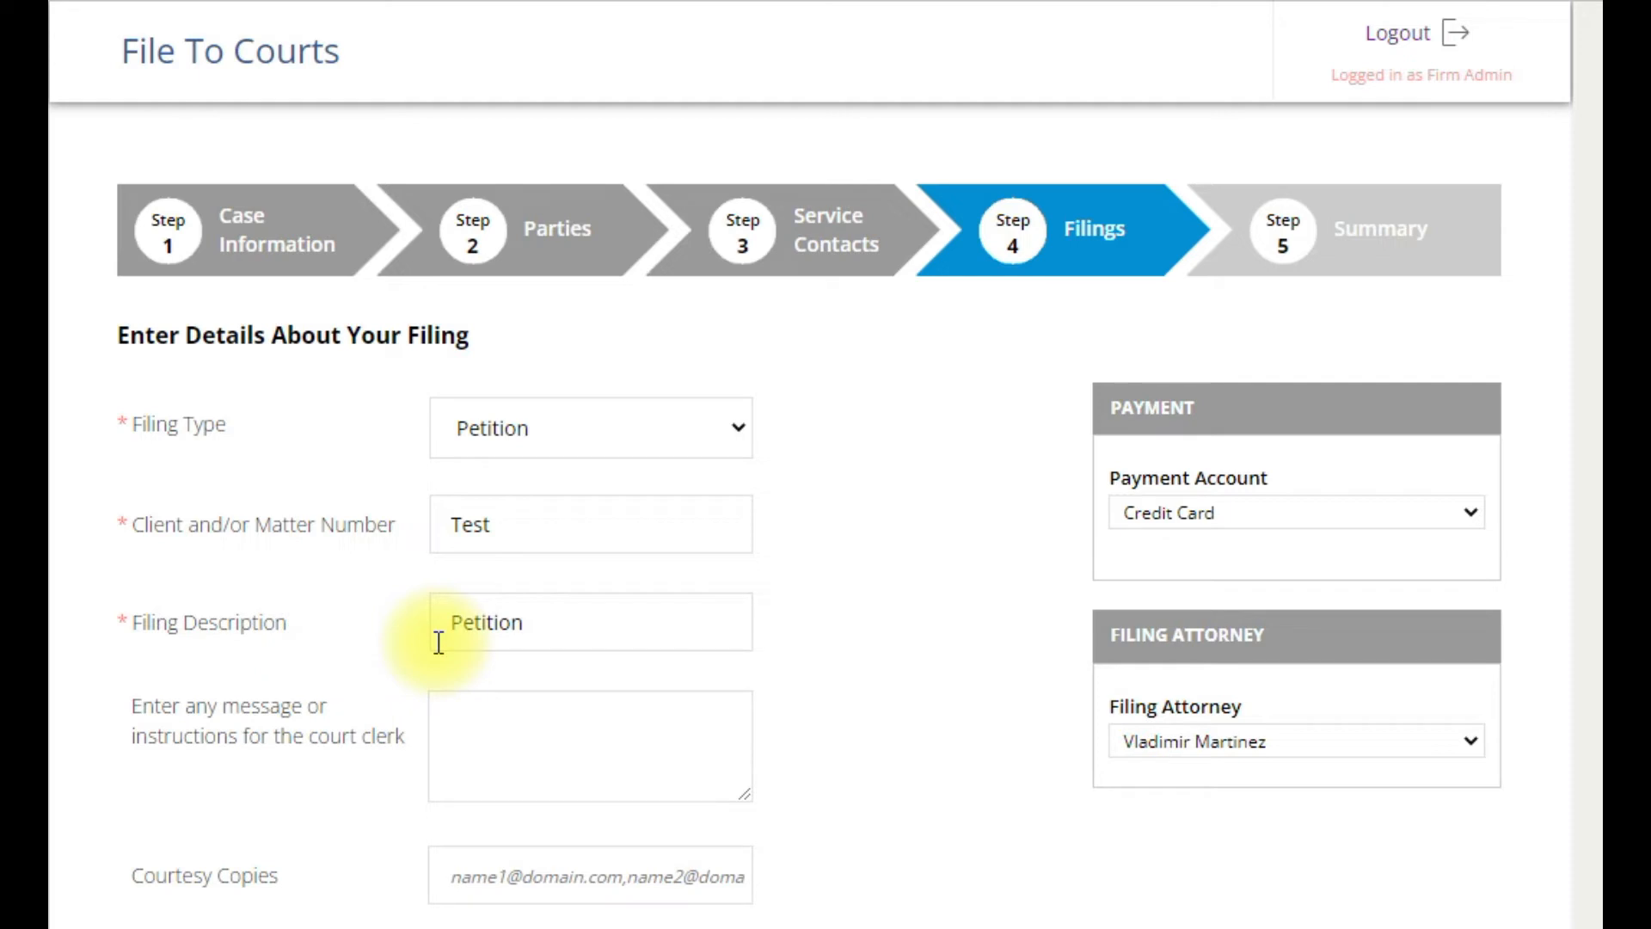
text(Plaintif)
text(fs Orig)
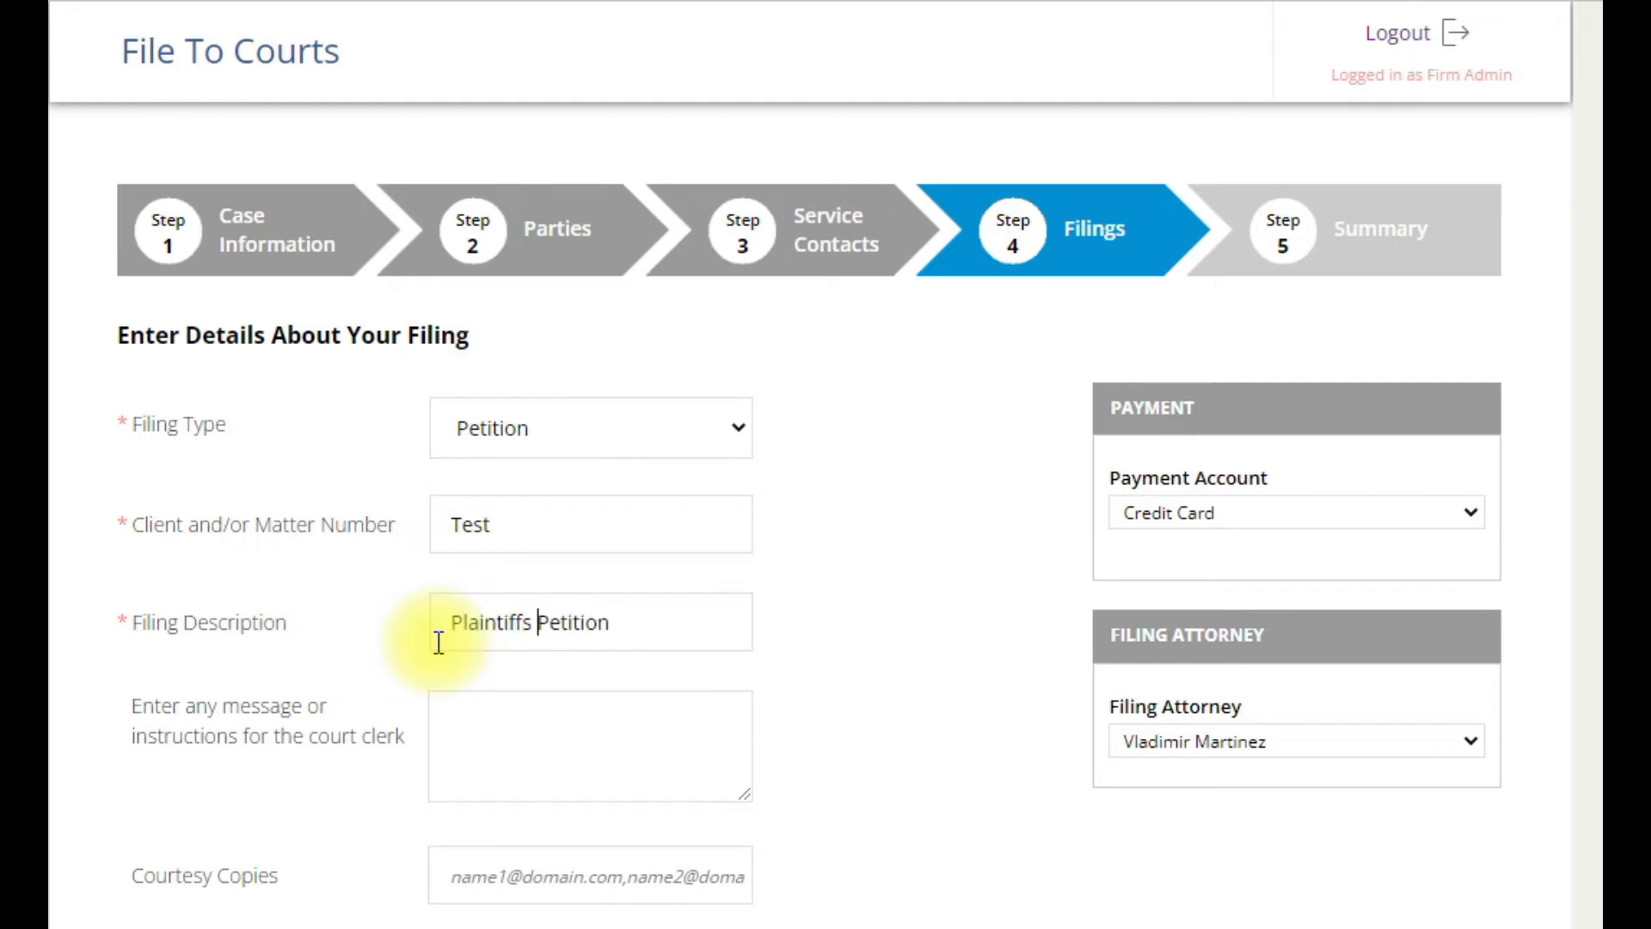
text(inal)
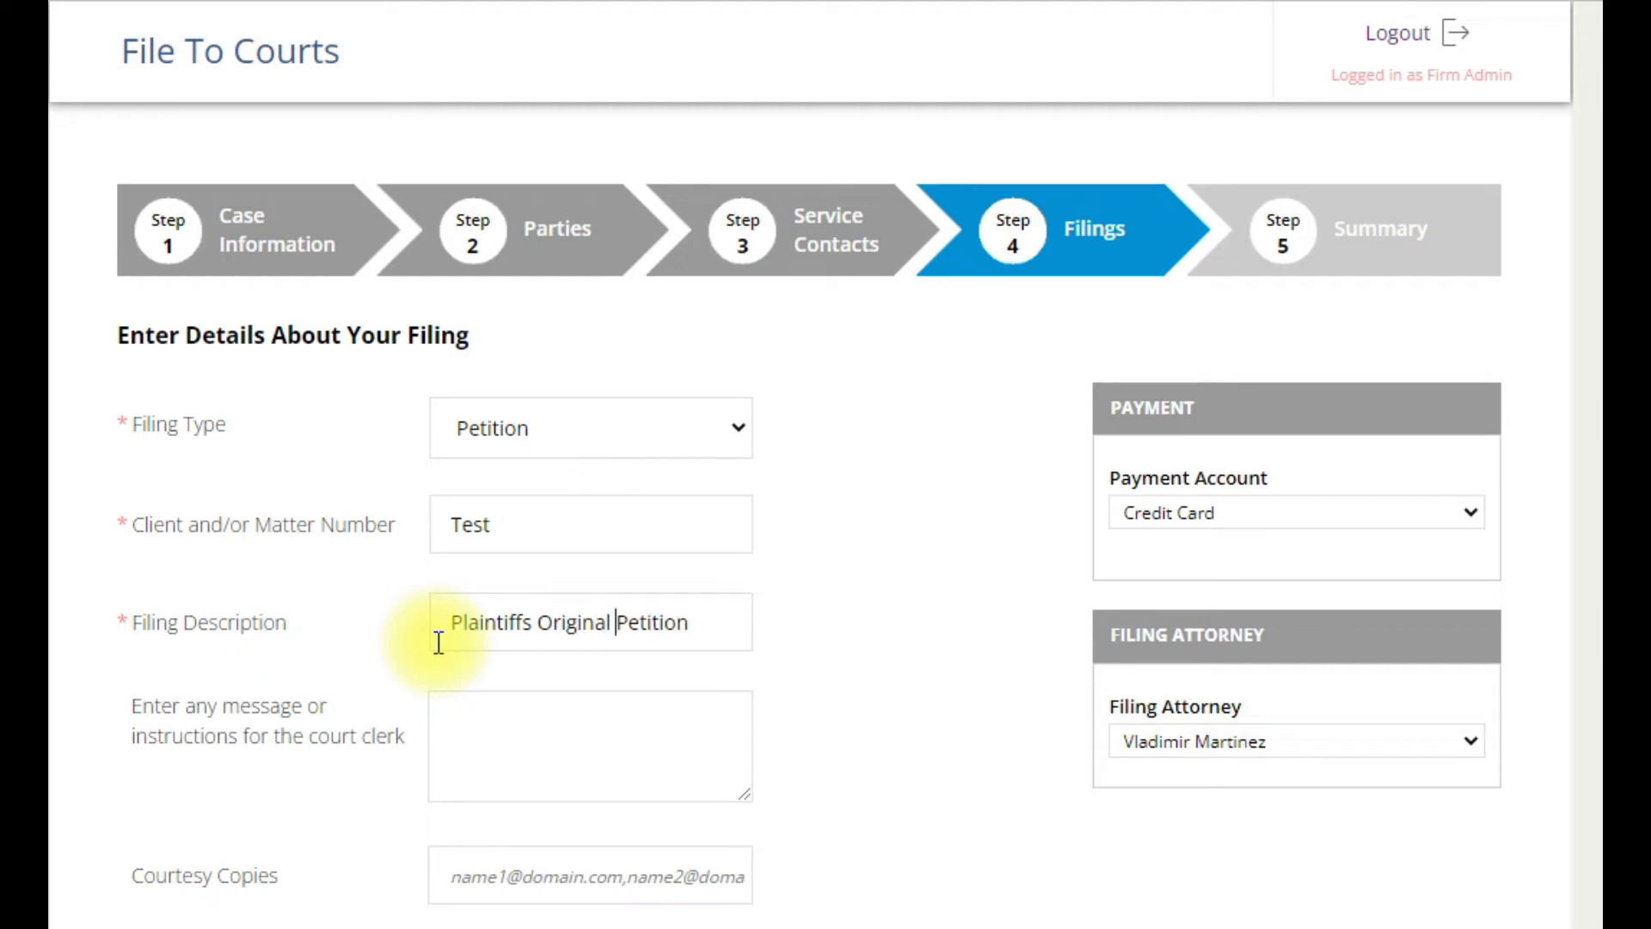
drag(442, 621, 746, 633)
key(ctrl+c)
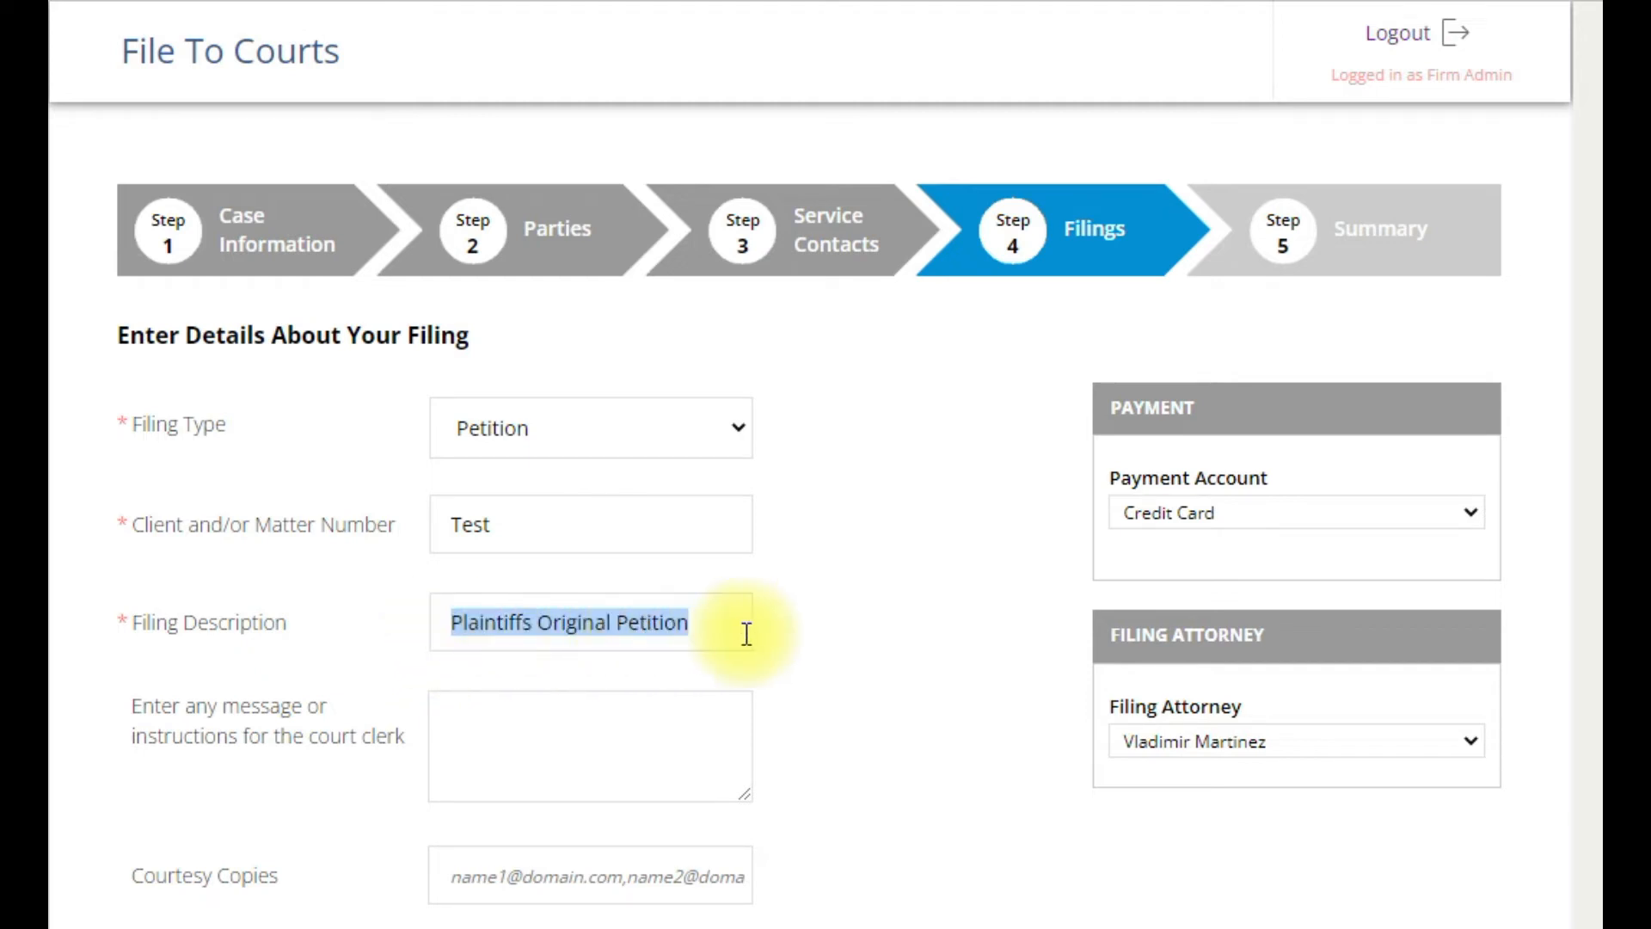
click(960, 679)
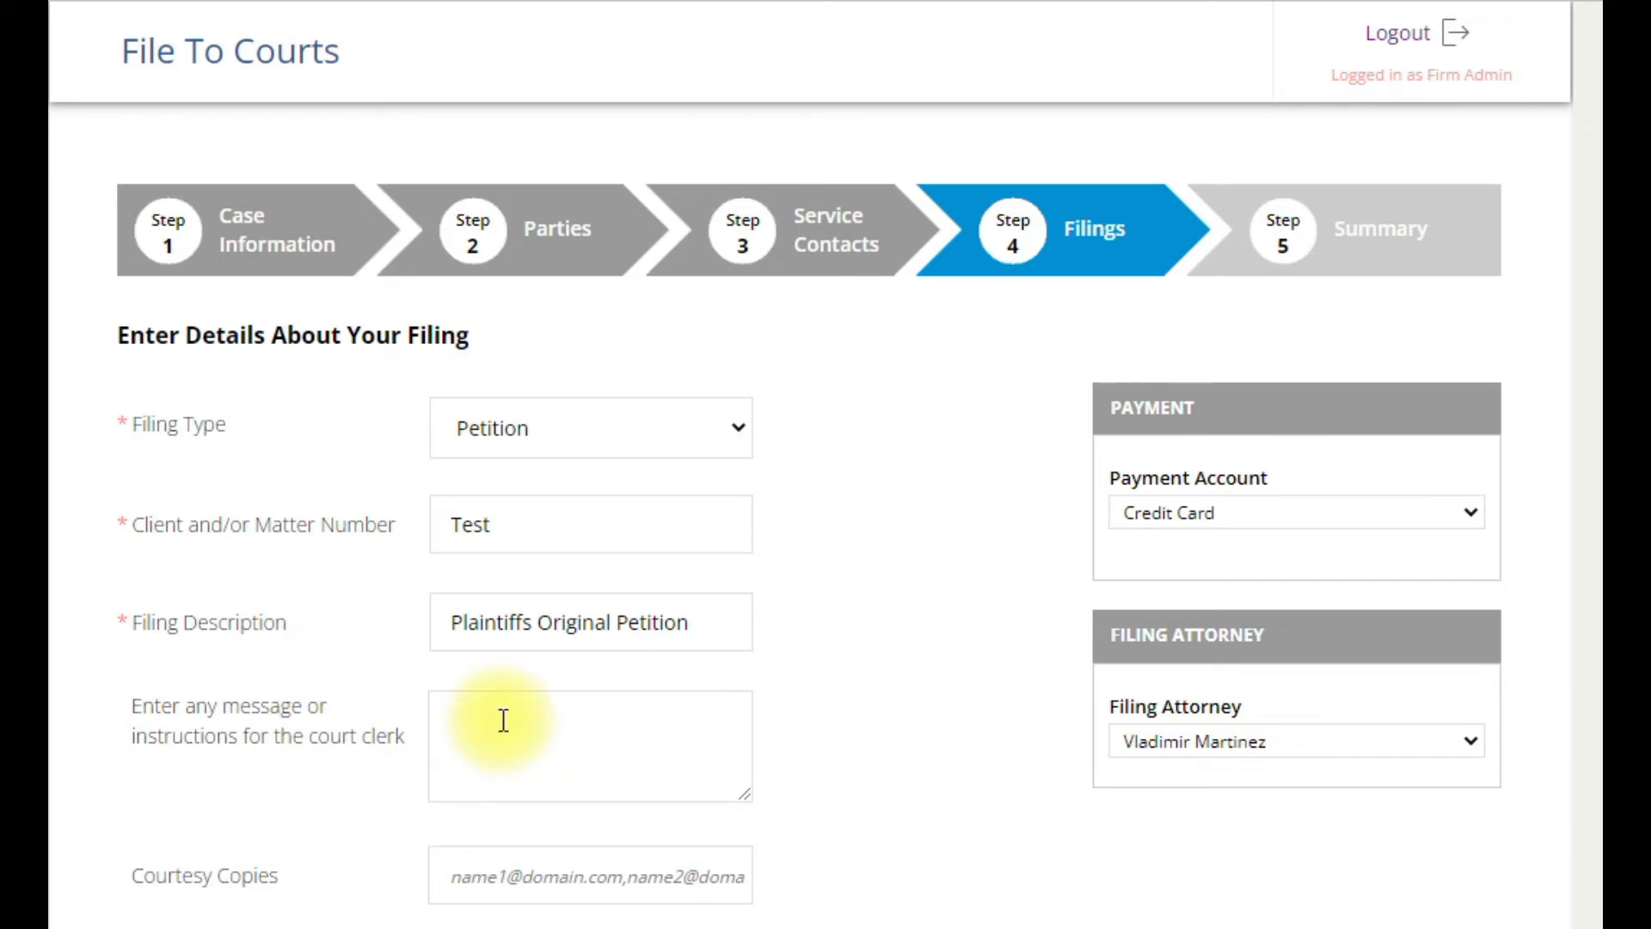
Upload Plaintiffs Original Petition.pdf from the computer as the lead document
scroll(503, 720, down, 5)
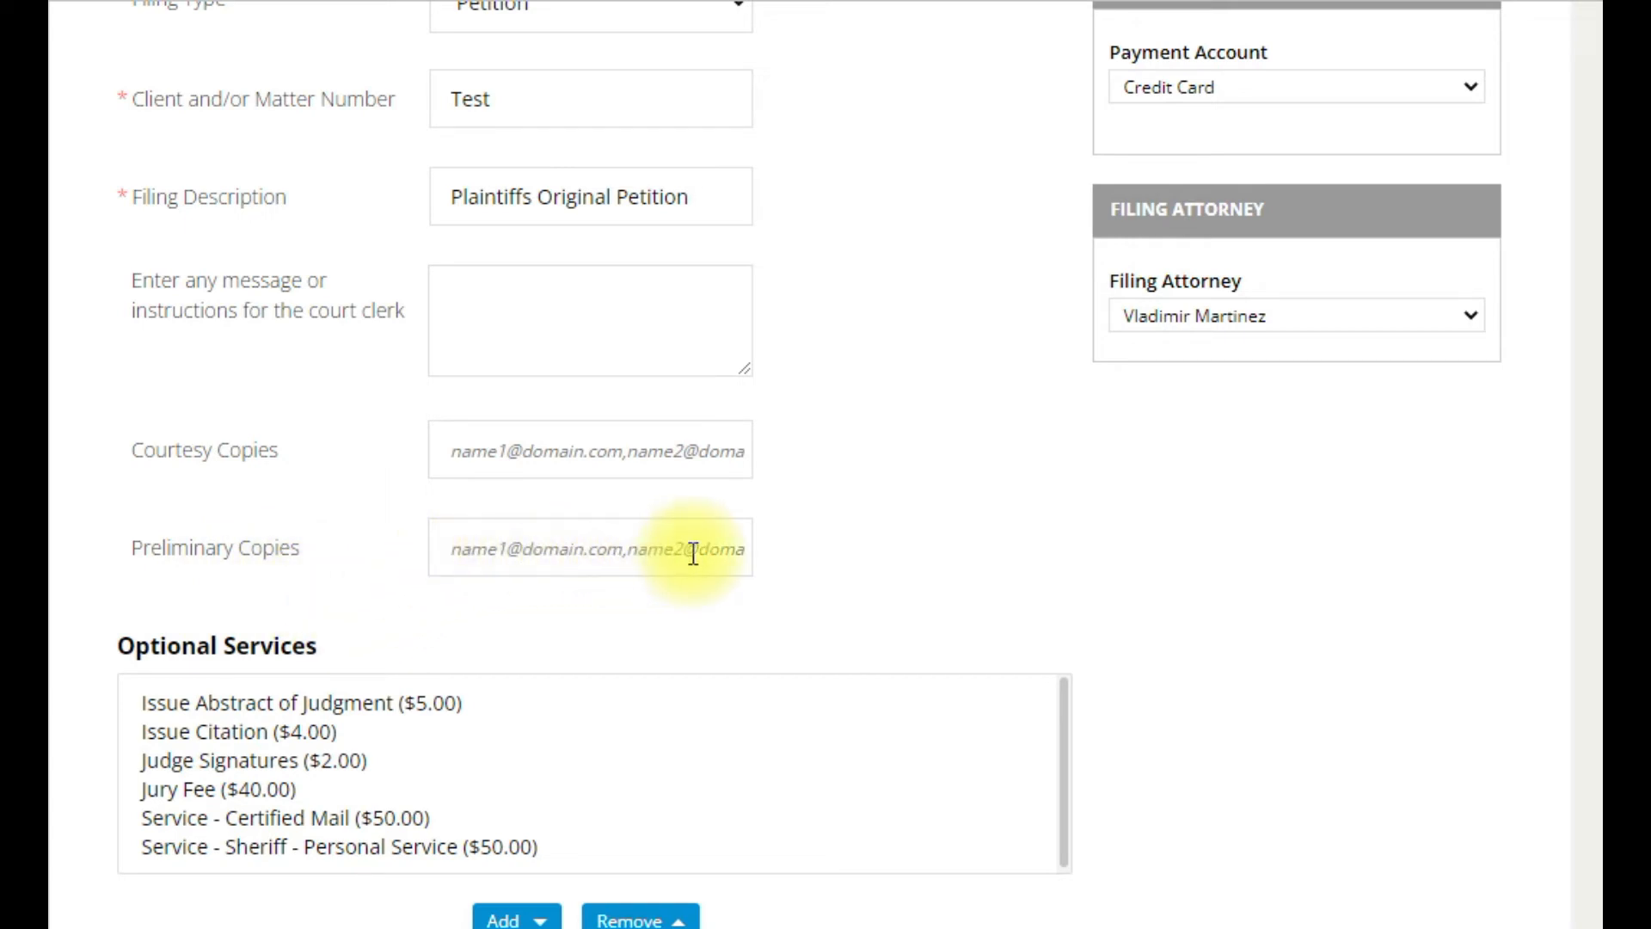
scroll(924, 578, down, 2)
scroll(926, 576, down, 3)
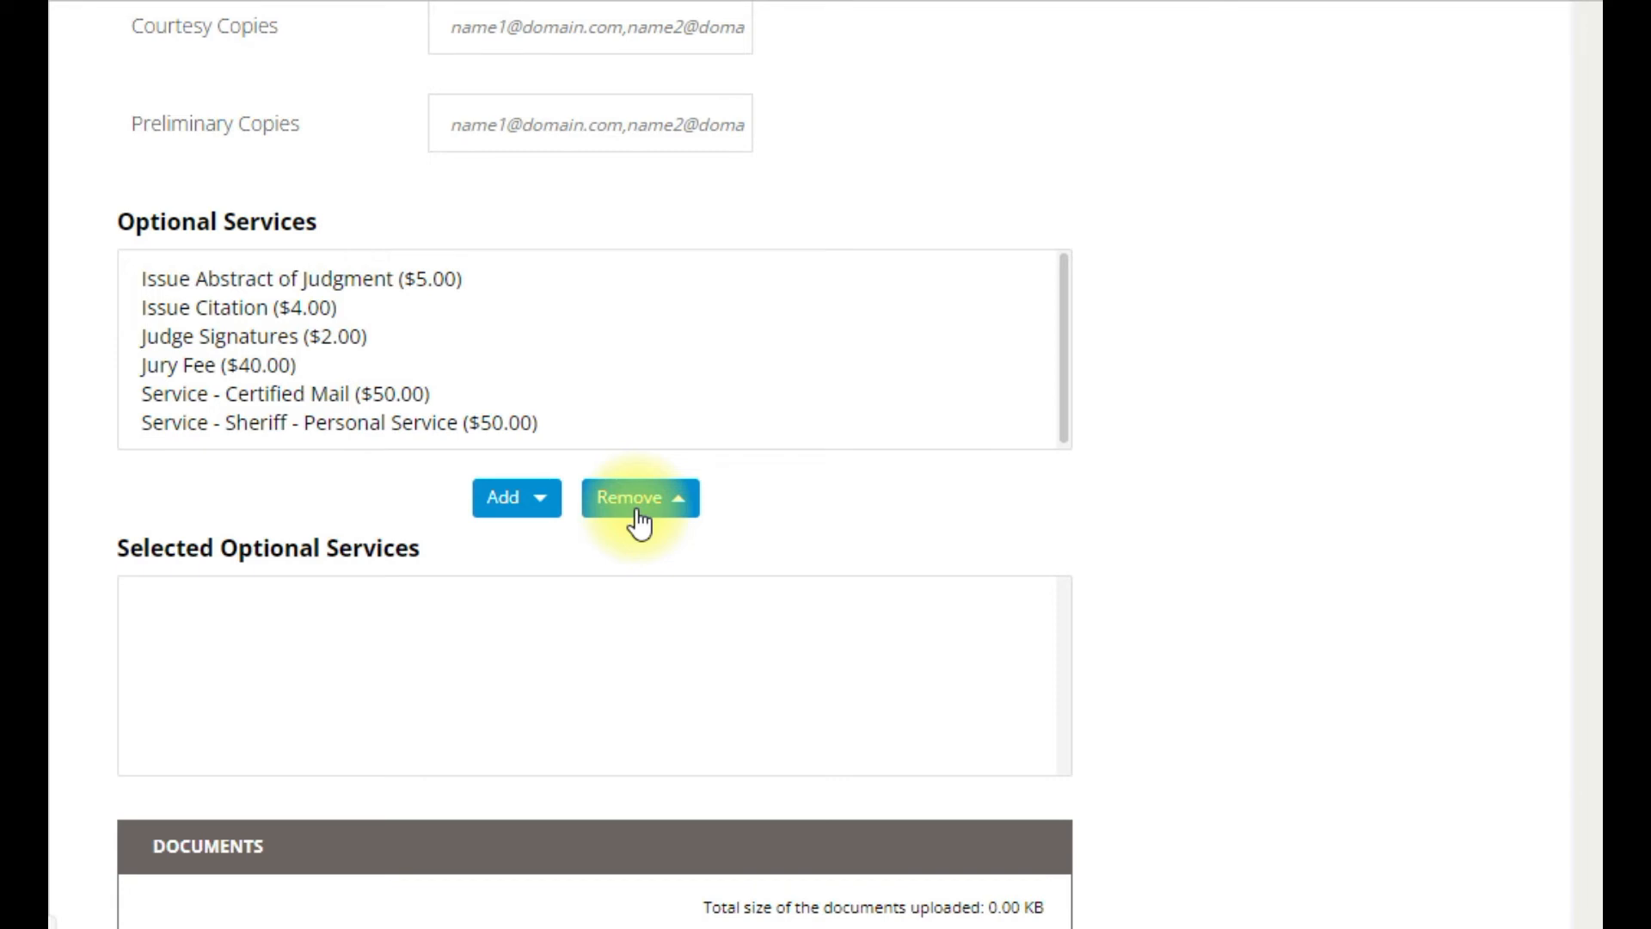
scroll(1399, 497, down, 8)
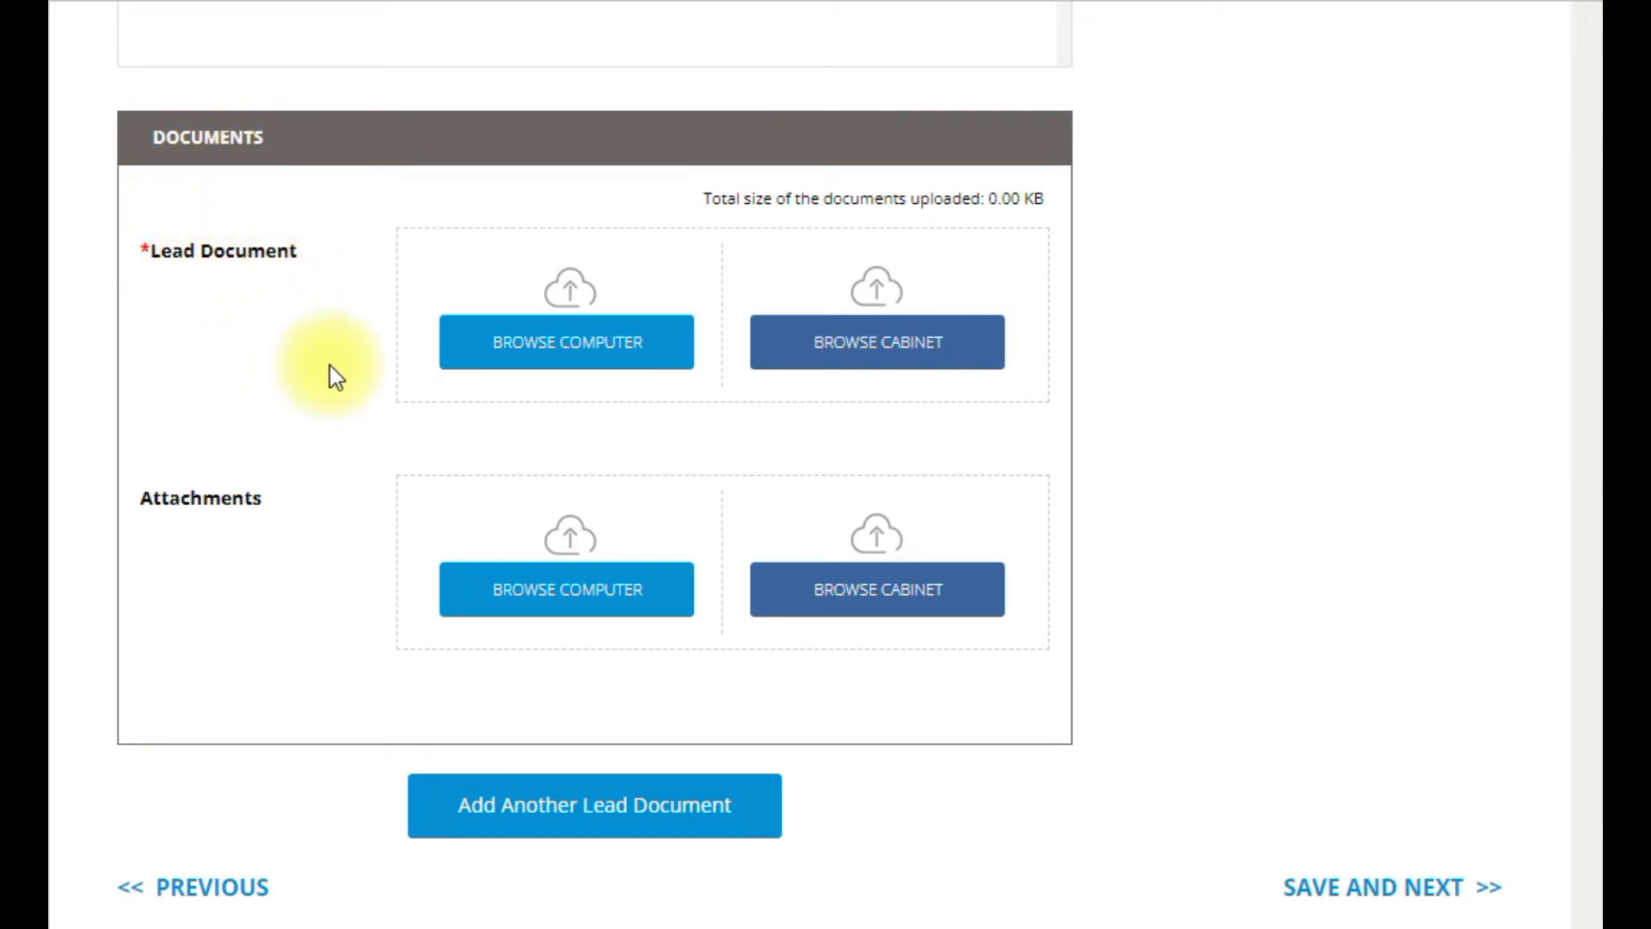
click(567, 361)
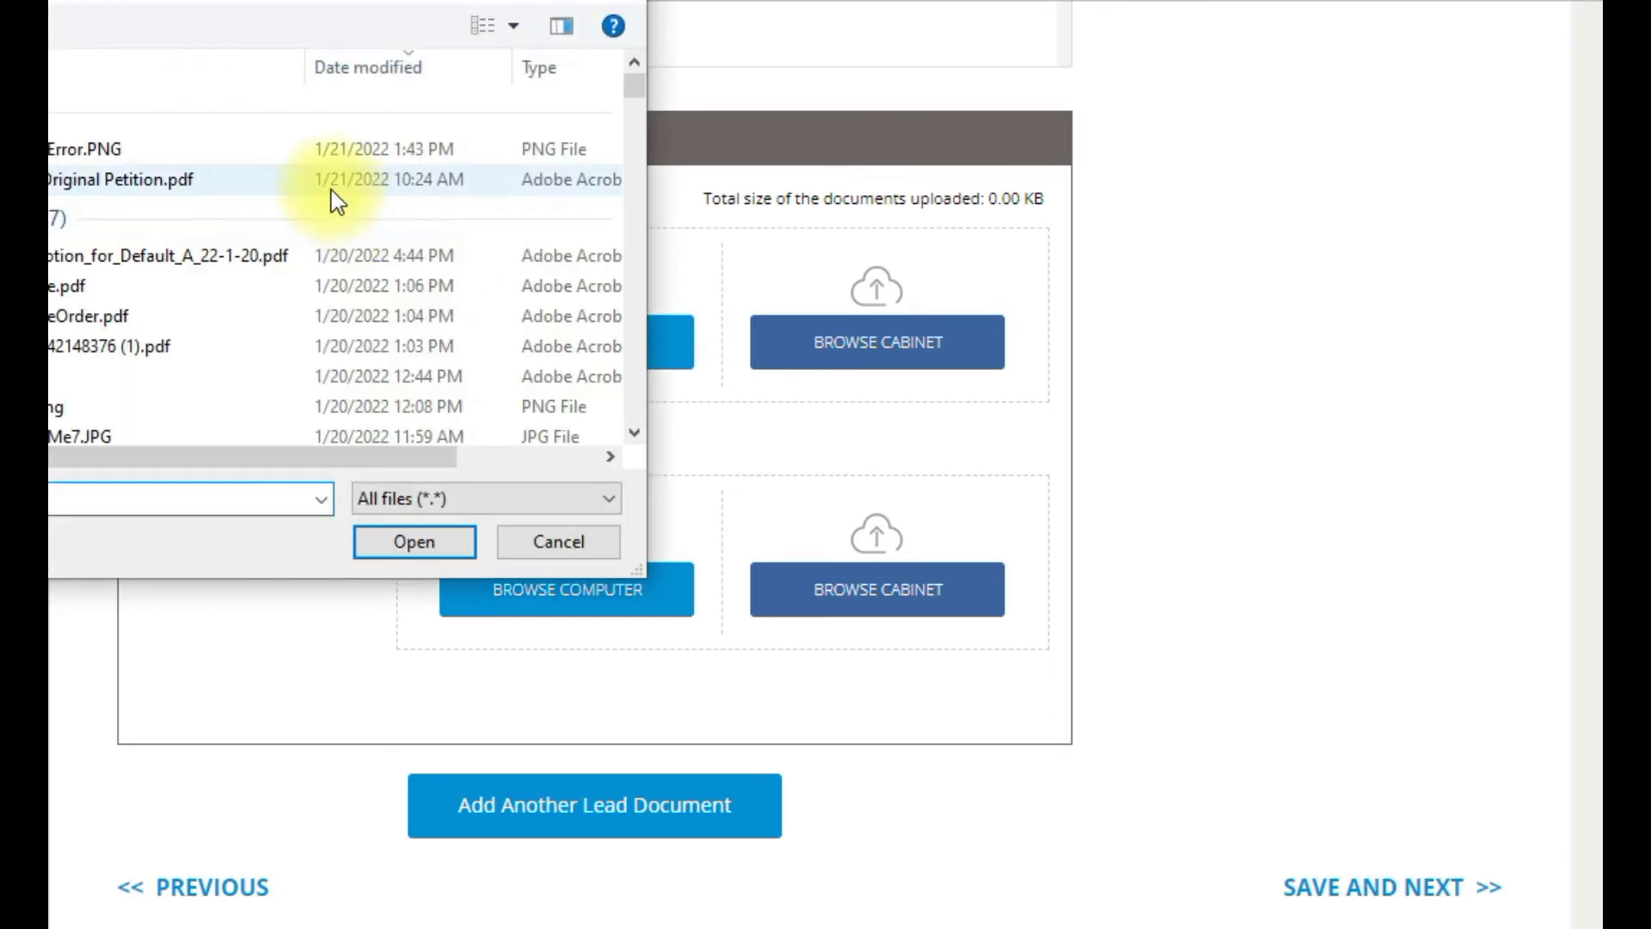
click(243, 184)
click(414, 541)
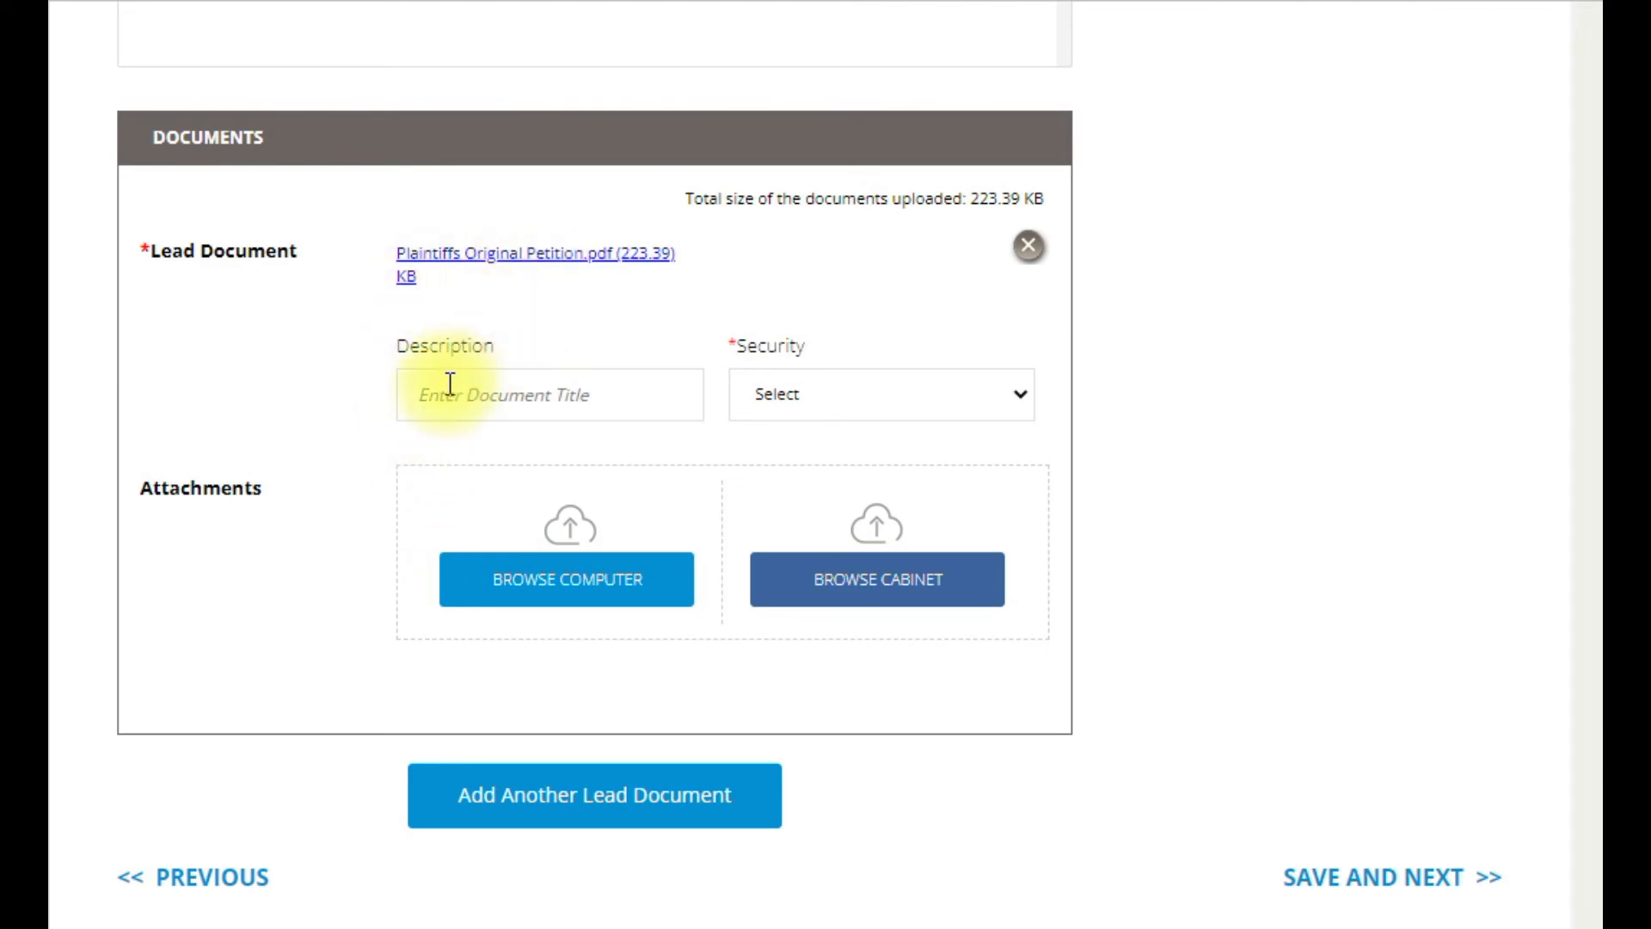
Give the lead document the copied description "Plaintiffs Original Petition" and set its security to Does Not Contain Sensitive Data
click(418, 390)
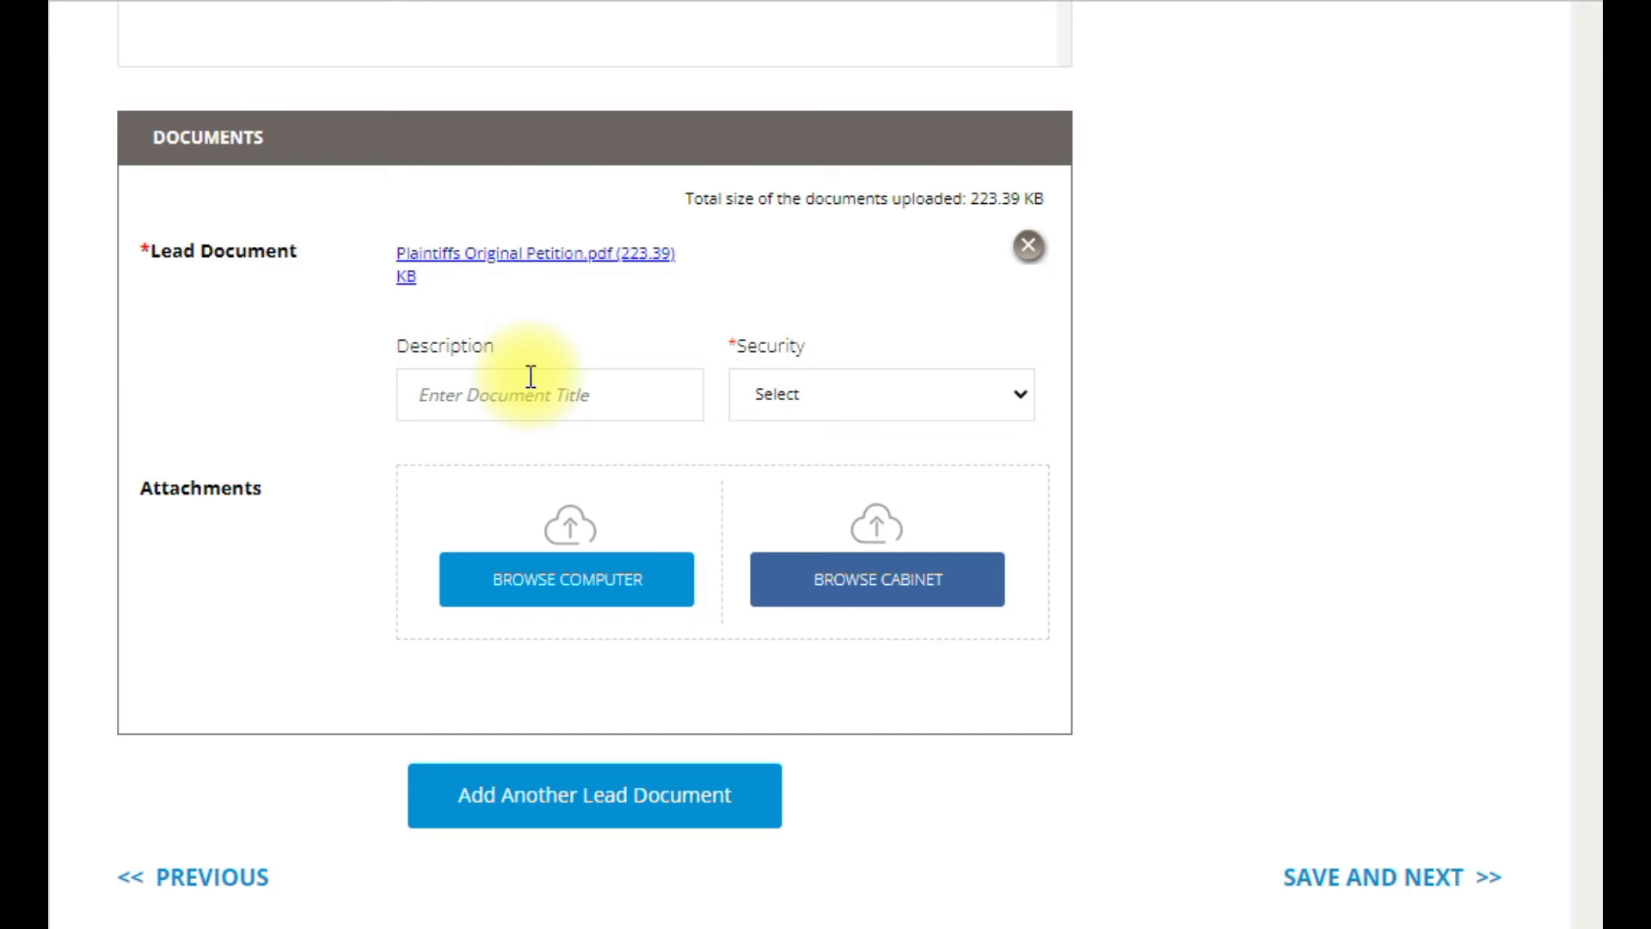
key(ctrl+v)
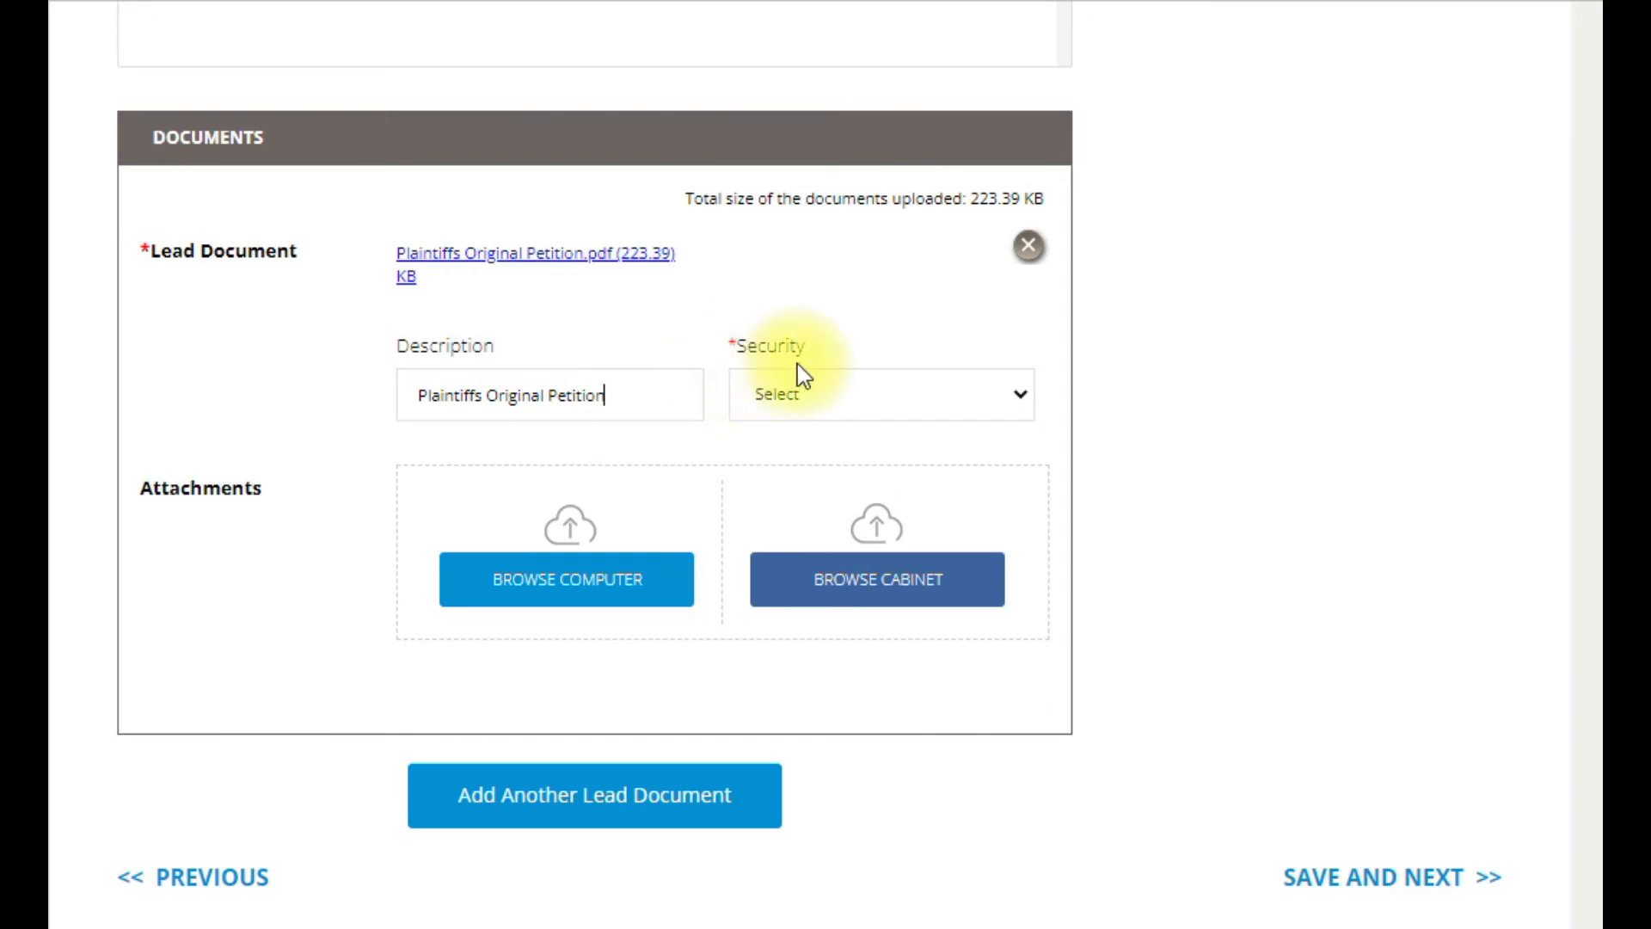
click(1019, 403)
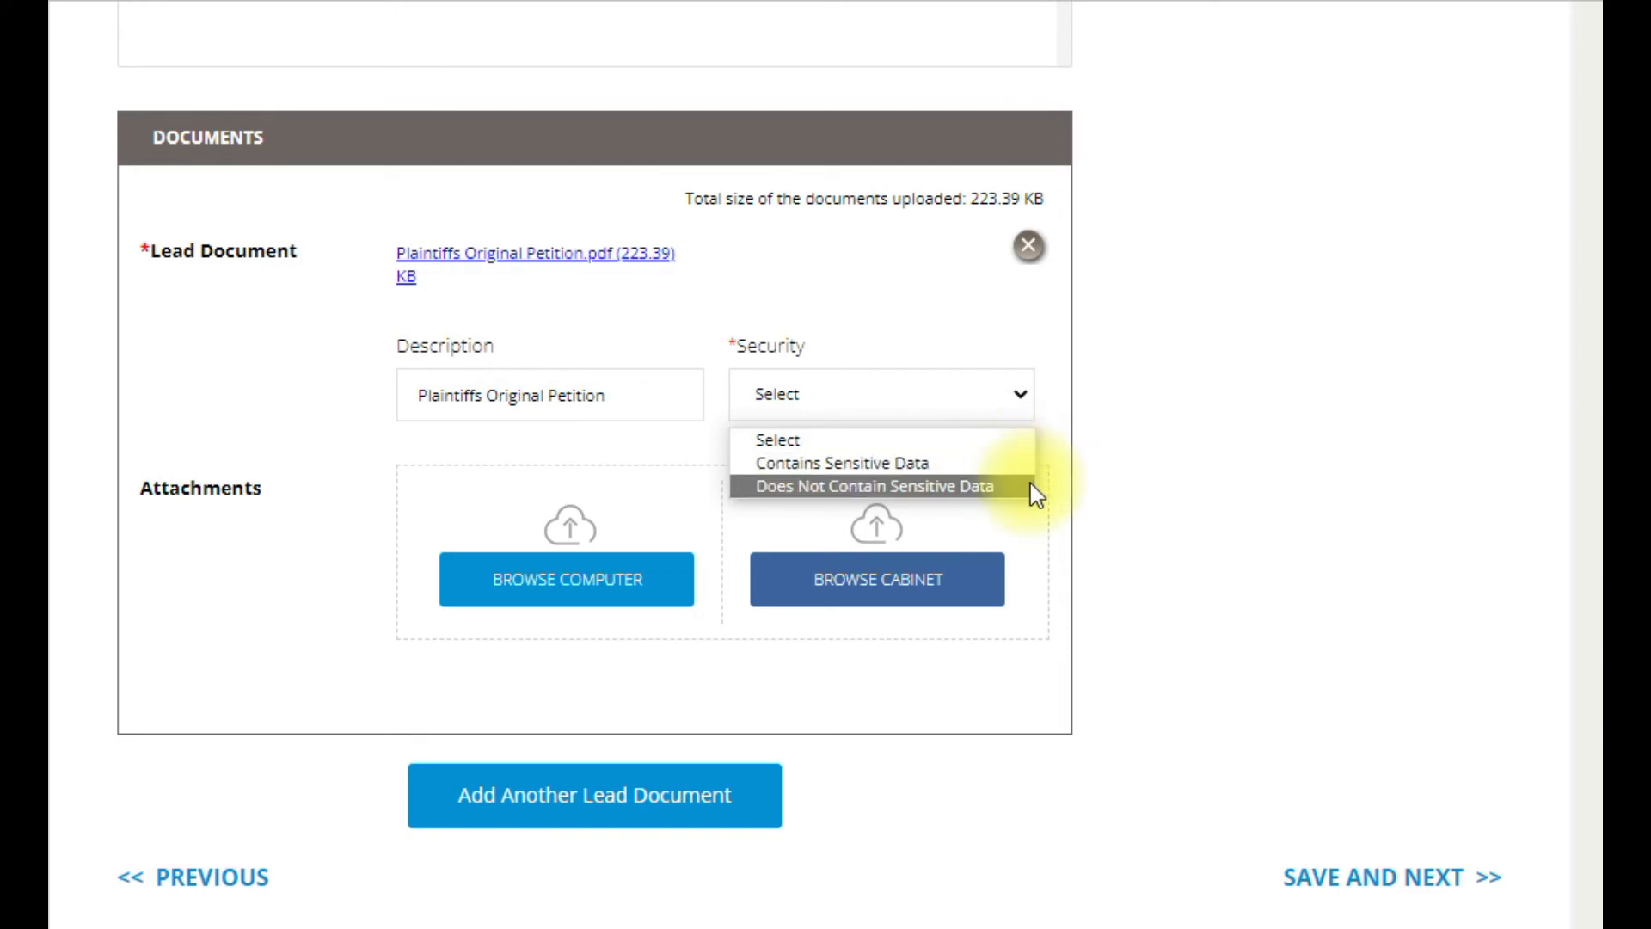
click(989, 486)
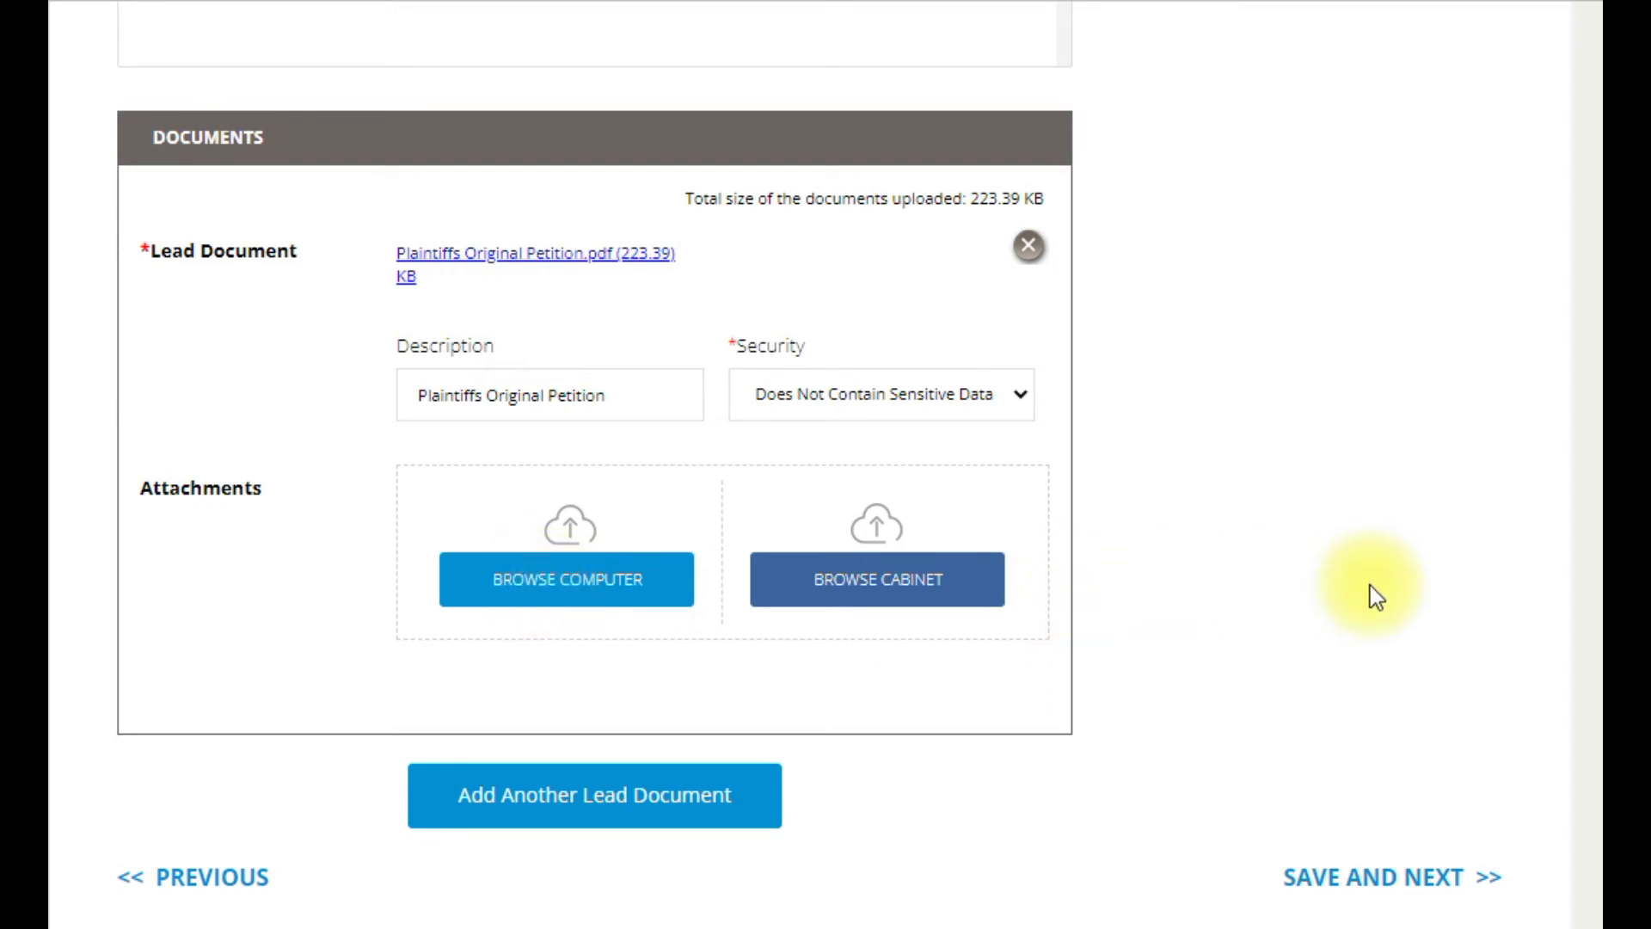
drag(1595, 662, 1586, 55)
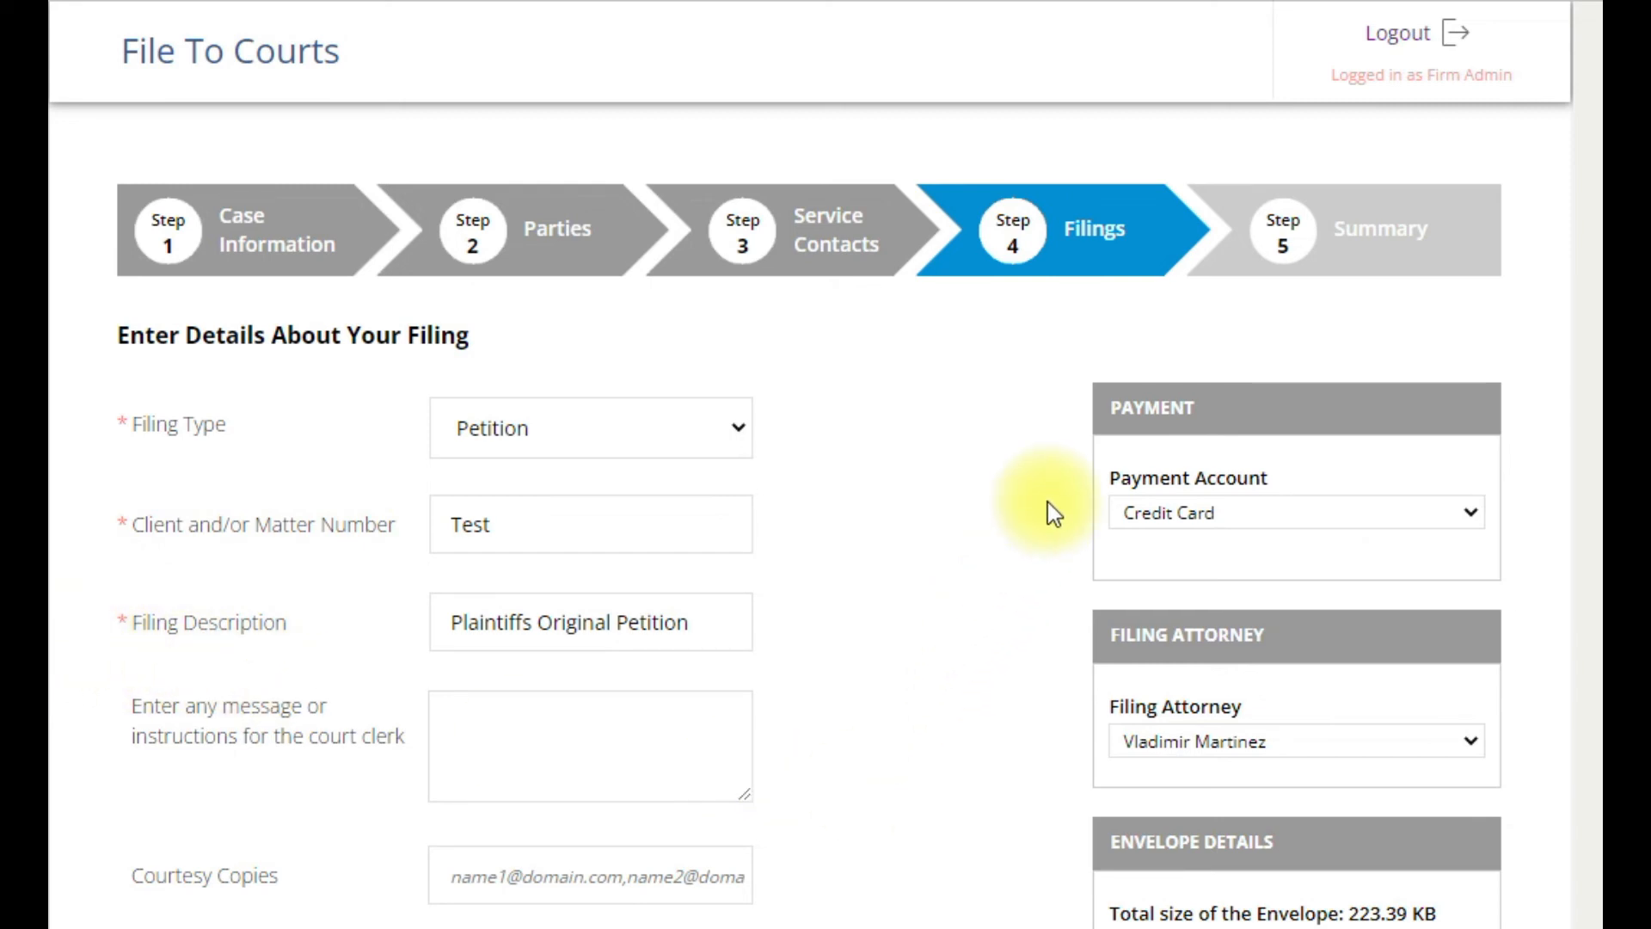
Check the filing details and uploaded lead document, then save the filing and continue to the filing summary
scroll(1049, 733, down, 3)
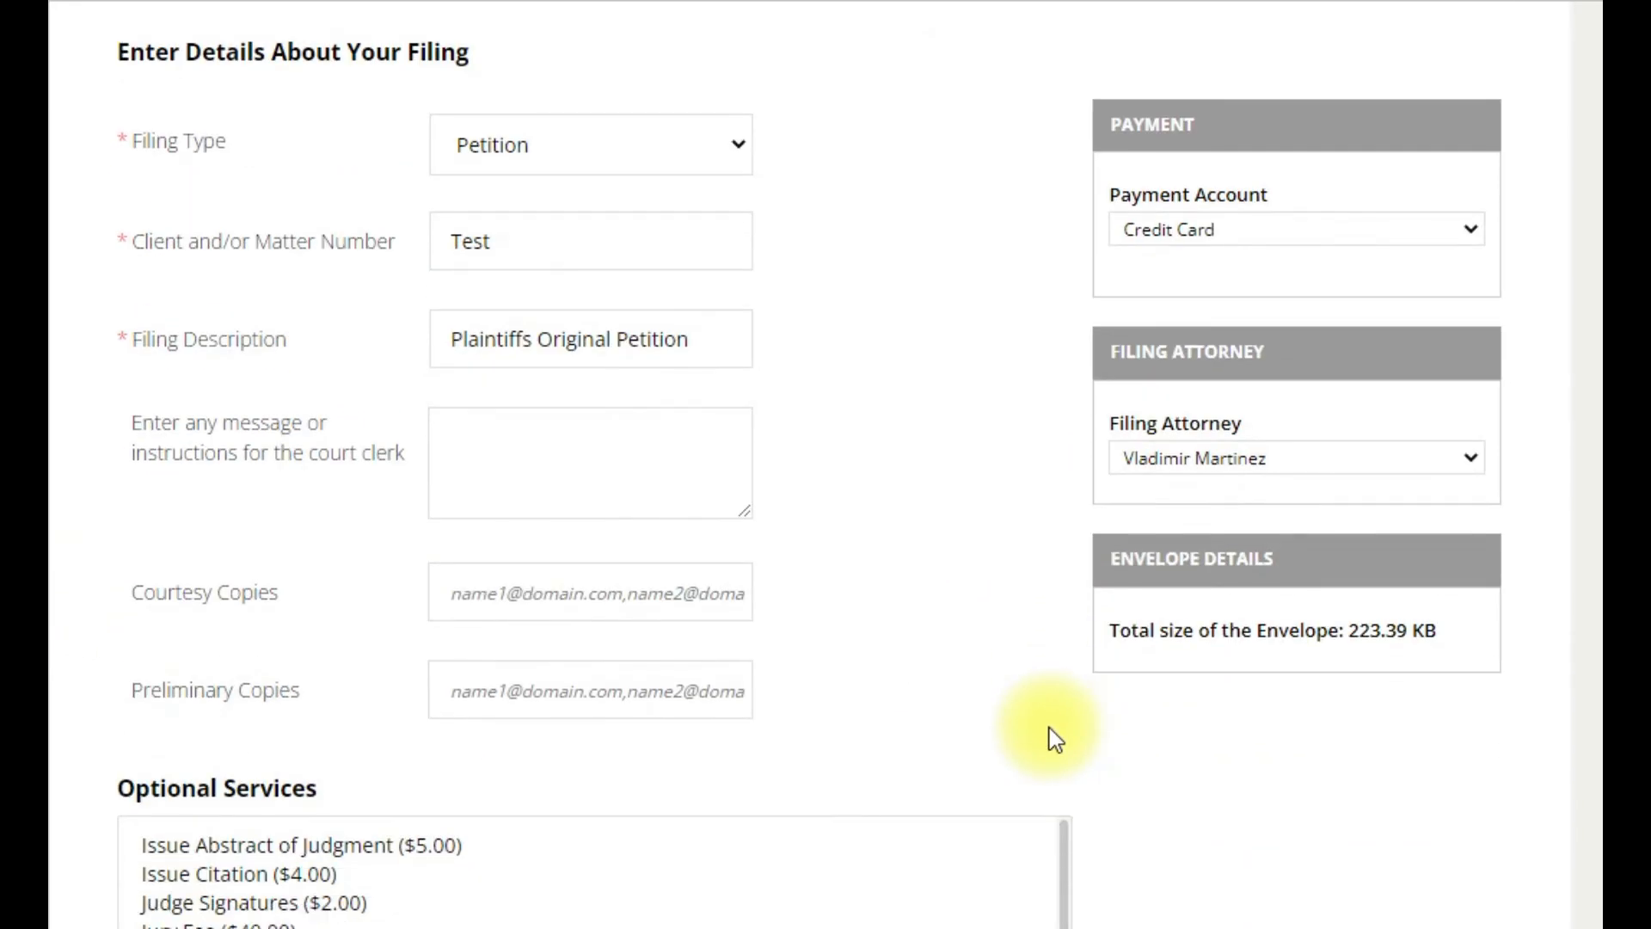
scroll(1053, 737, down, 2)
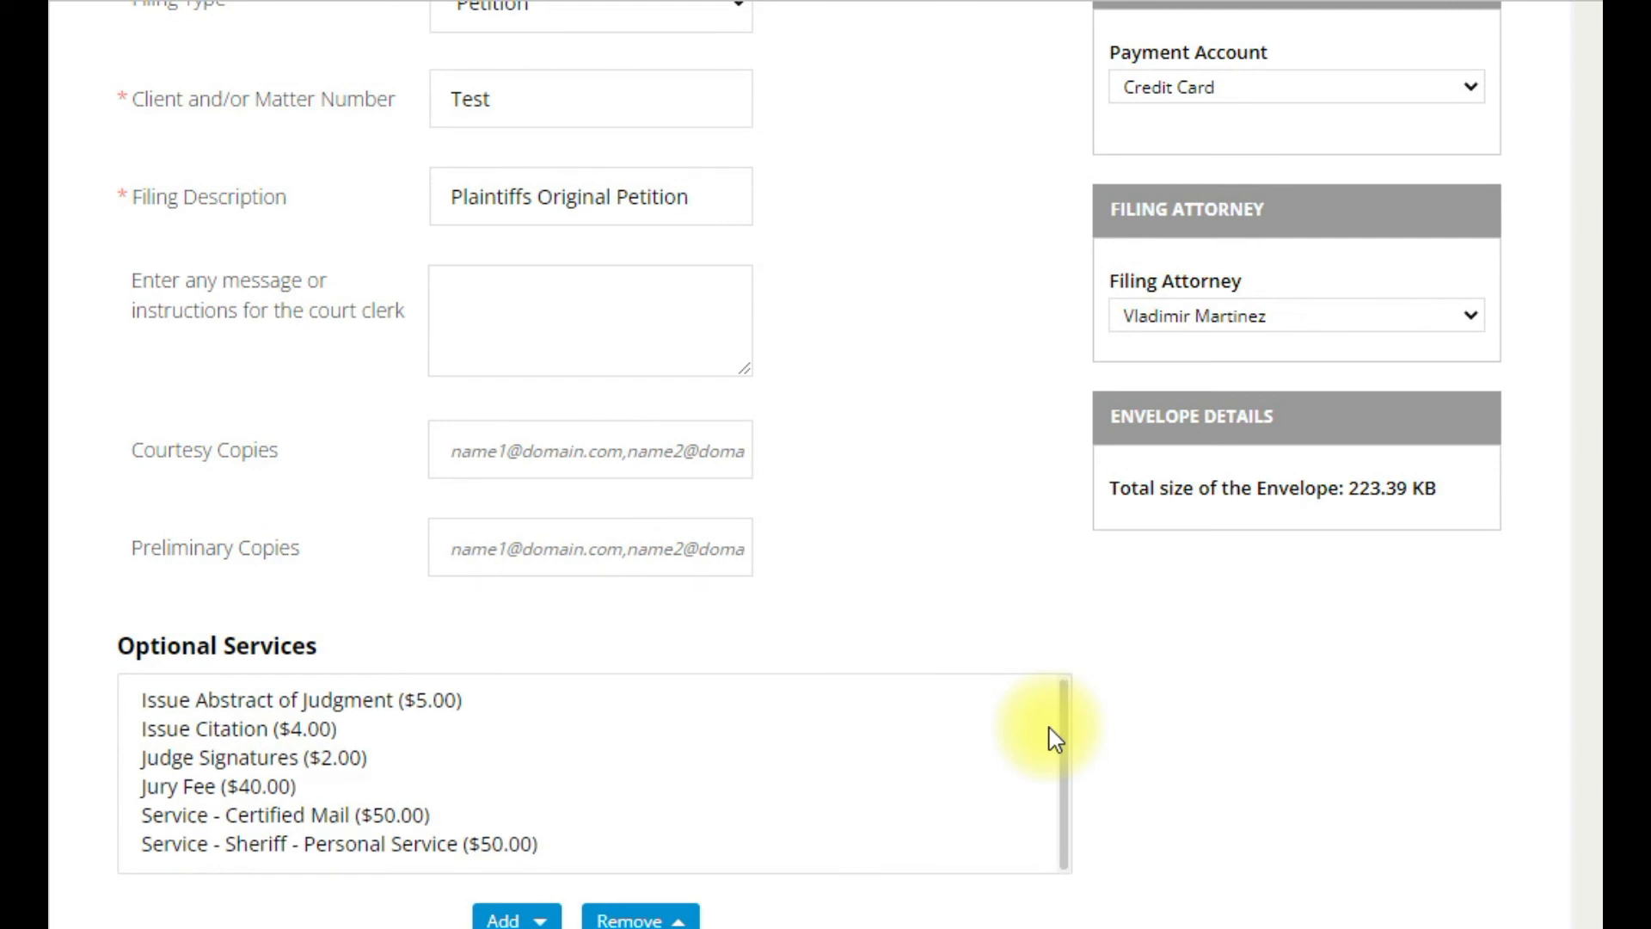
scroll(1179, 718, down, 2)
scroll(1177, 710, down, 10)
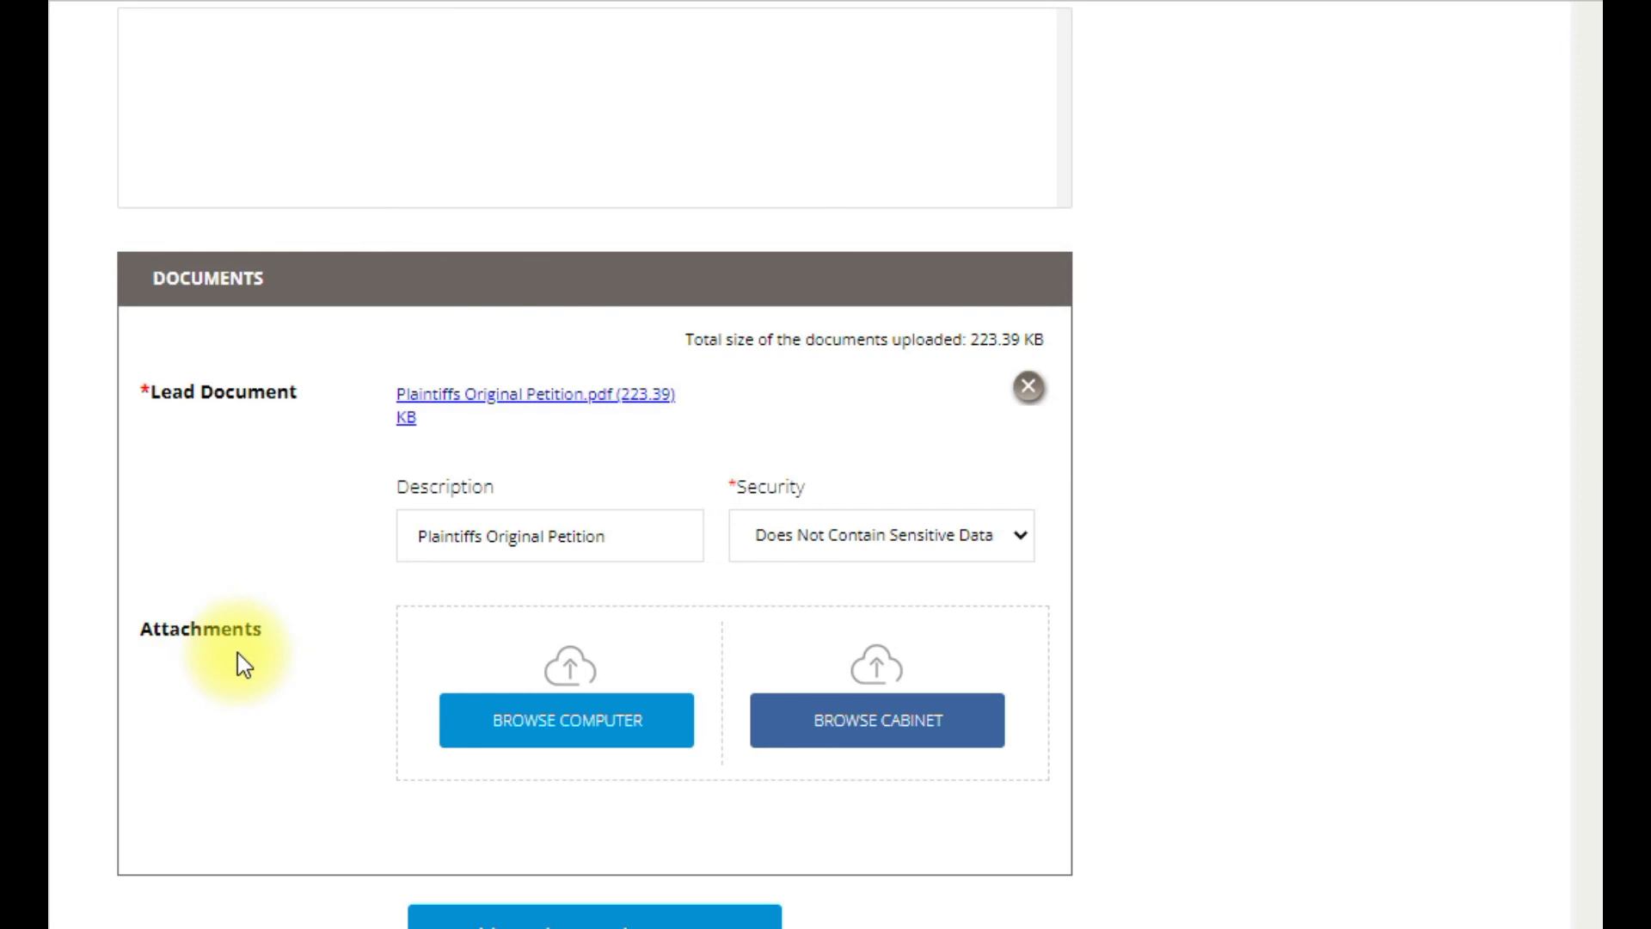
scroll(1366, 635, down, 2)
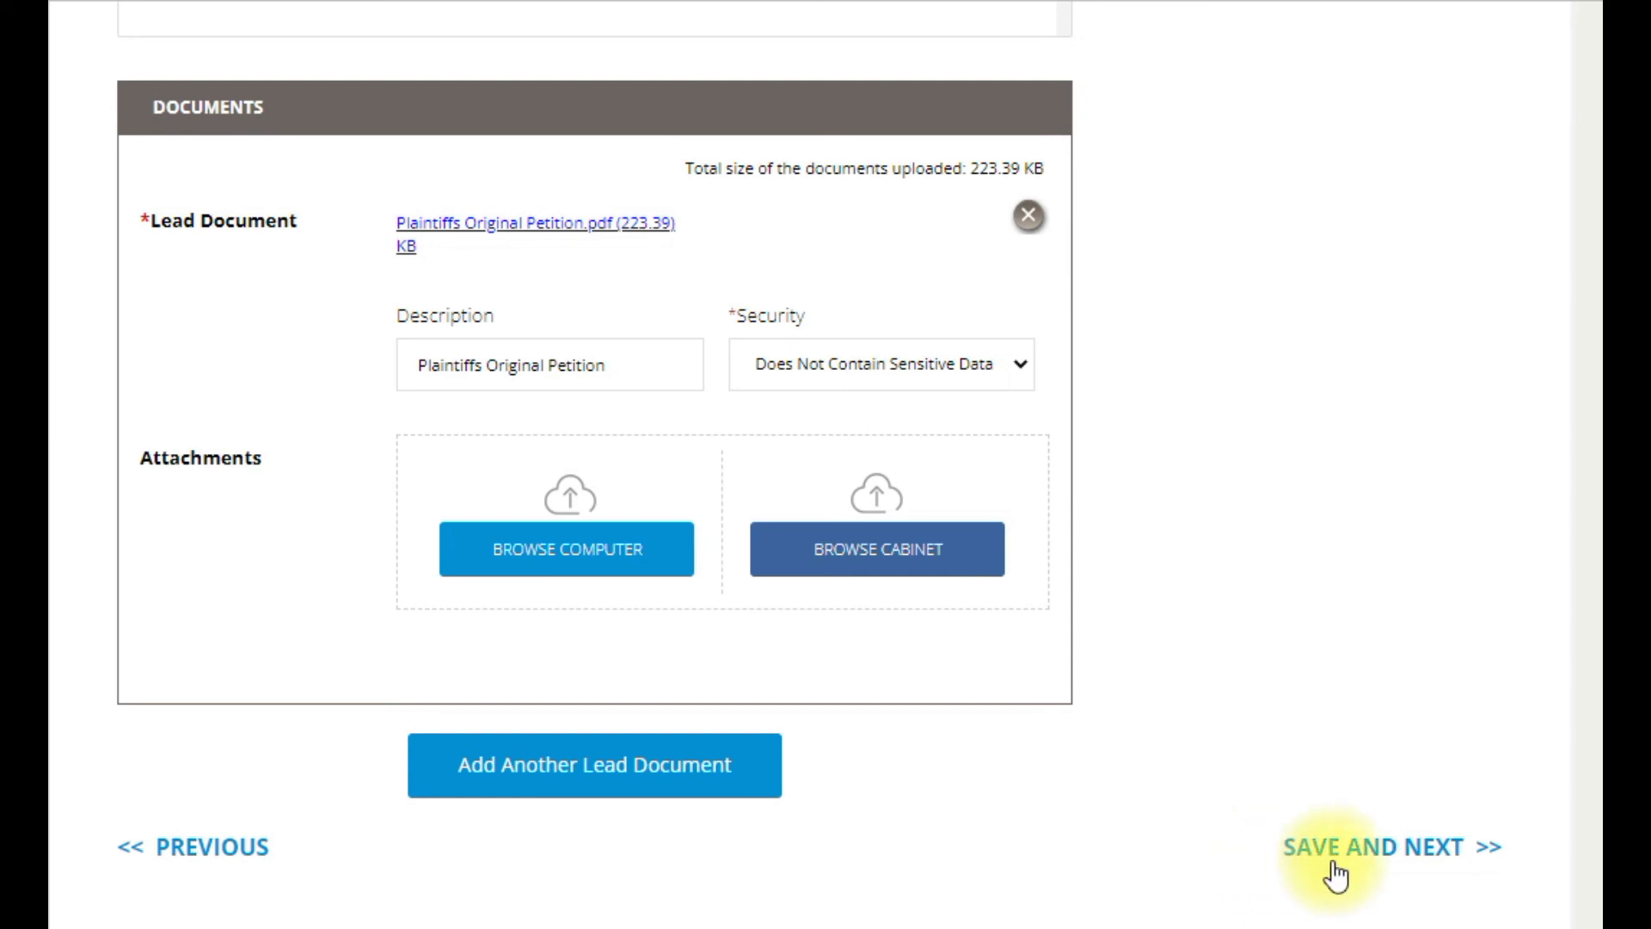
click(1410, 850)
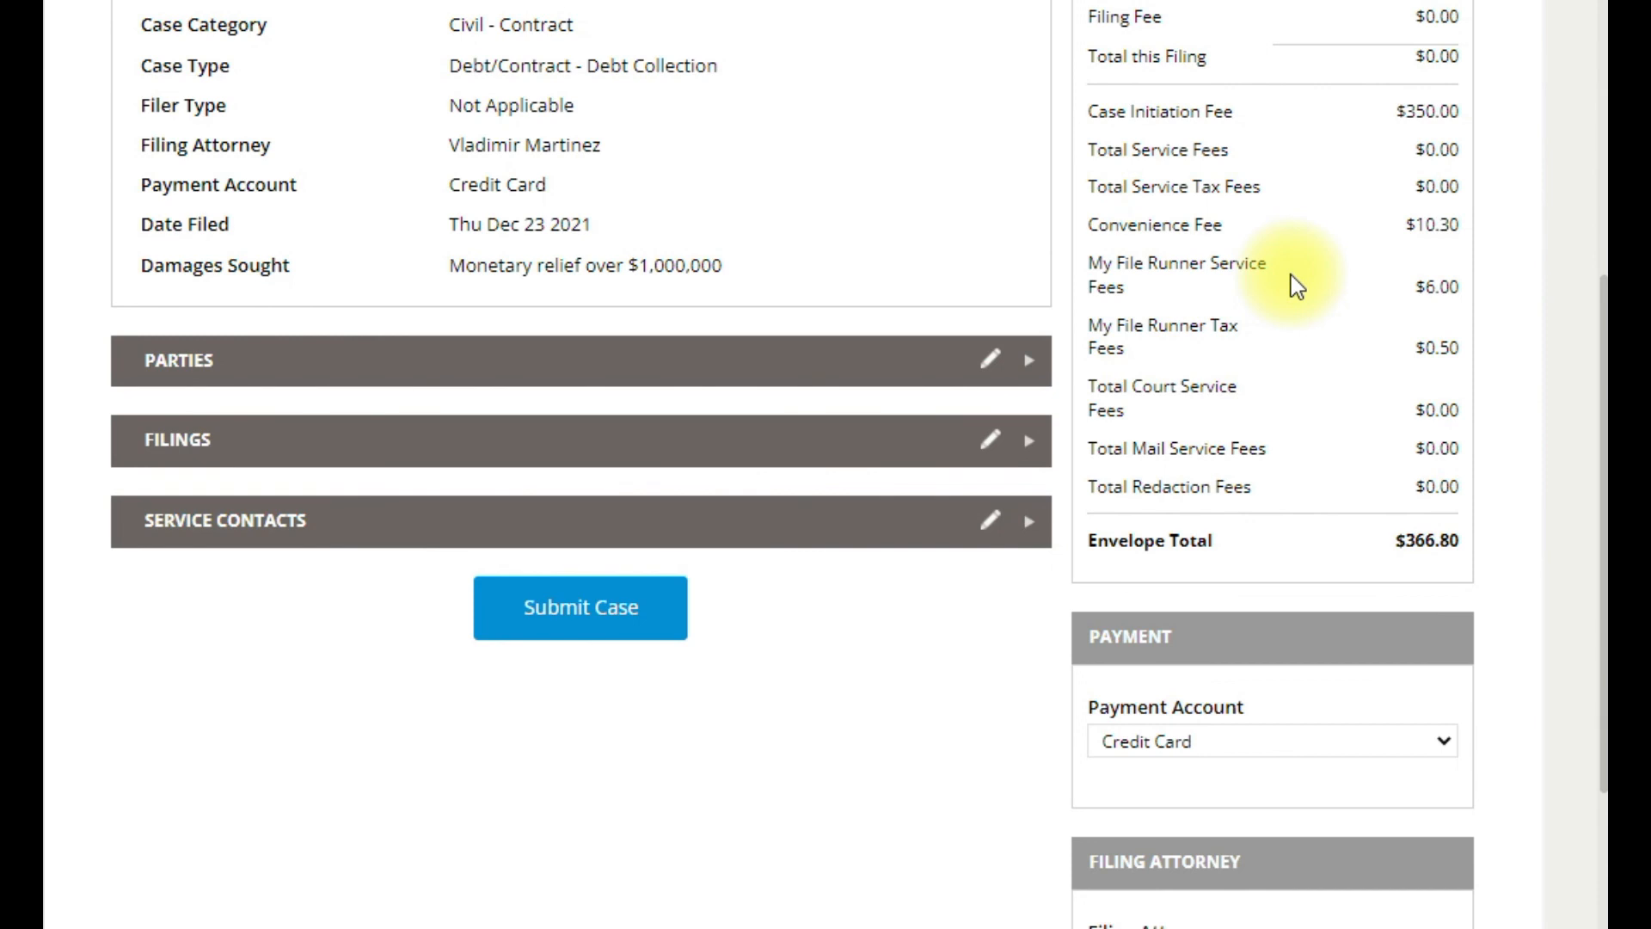
Review the case information in the filing summary and expand the Parties, Filings and Service Contacts sections to check their entries
scroll(1296, 286, up, 5)
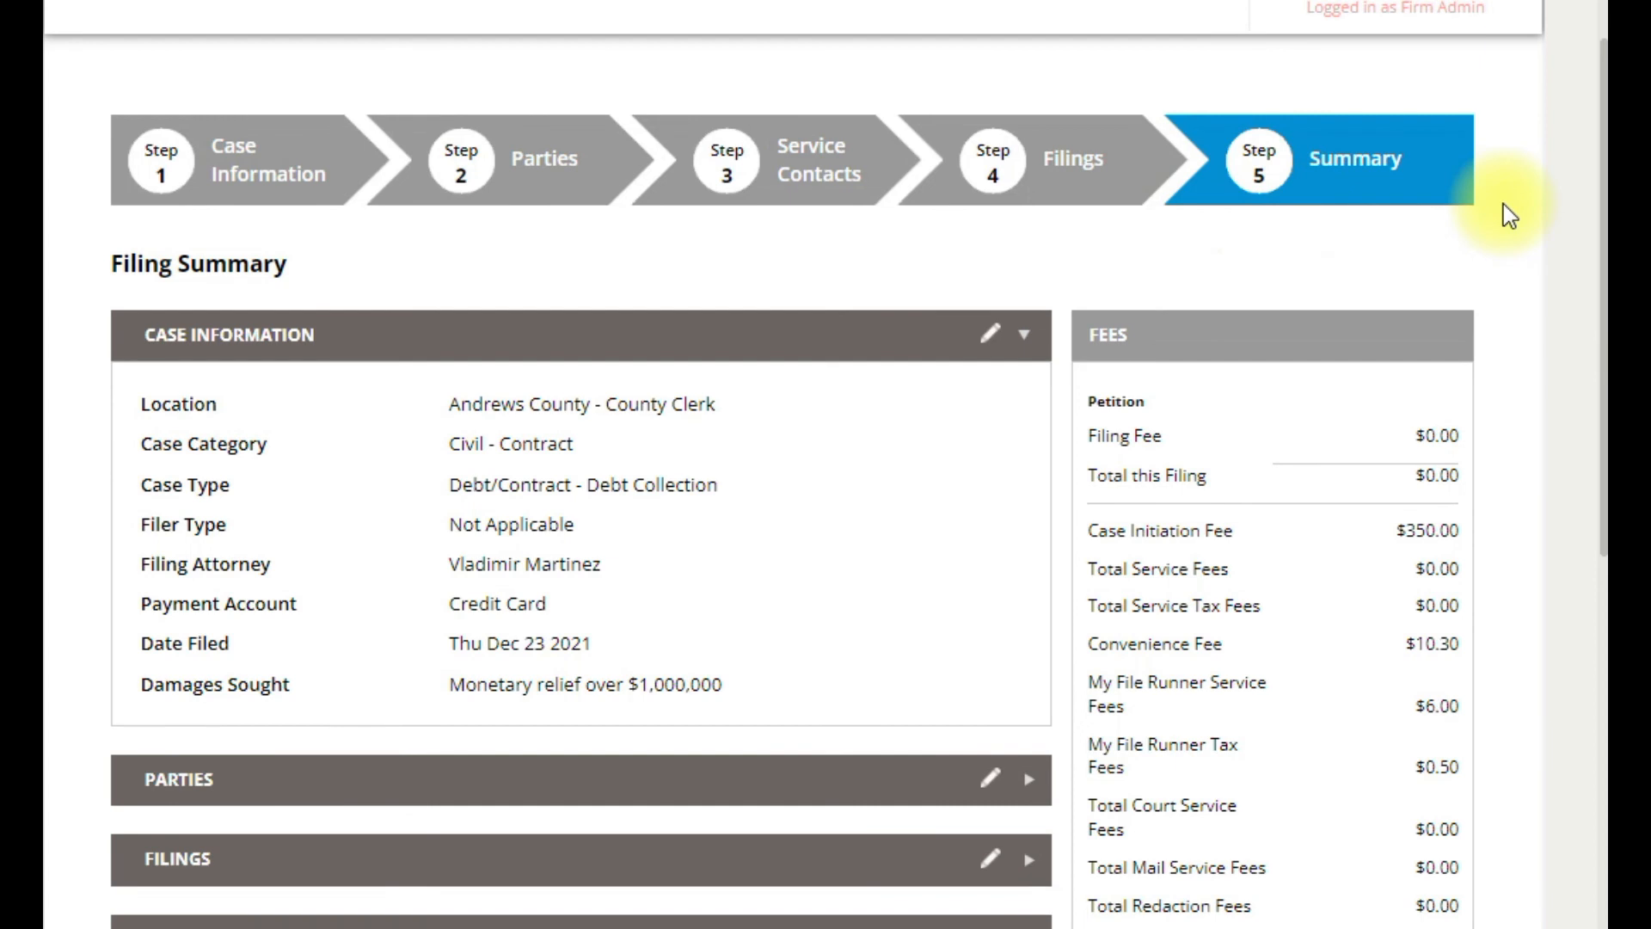
scroll(741, 395, down, 2)
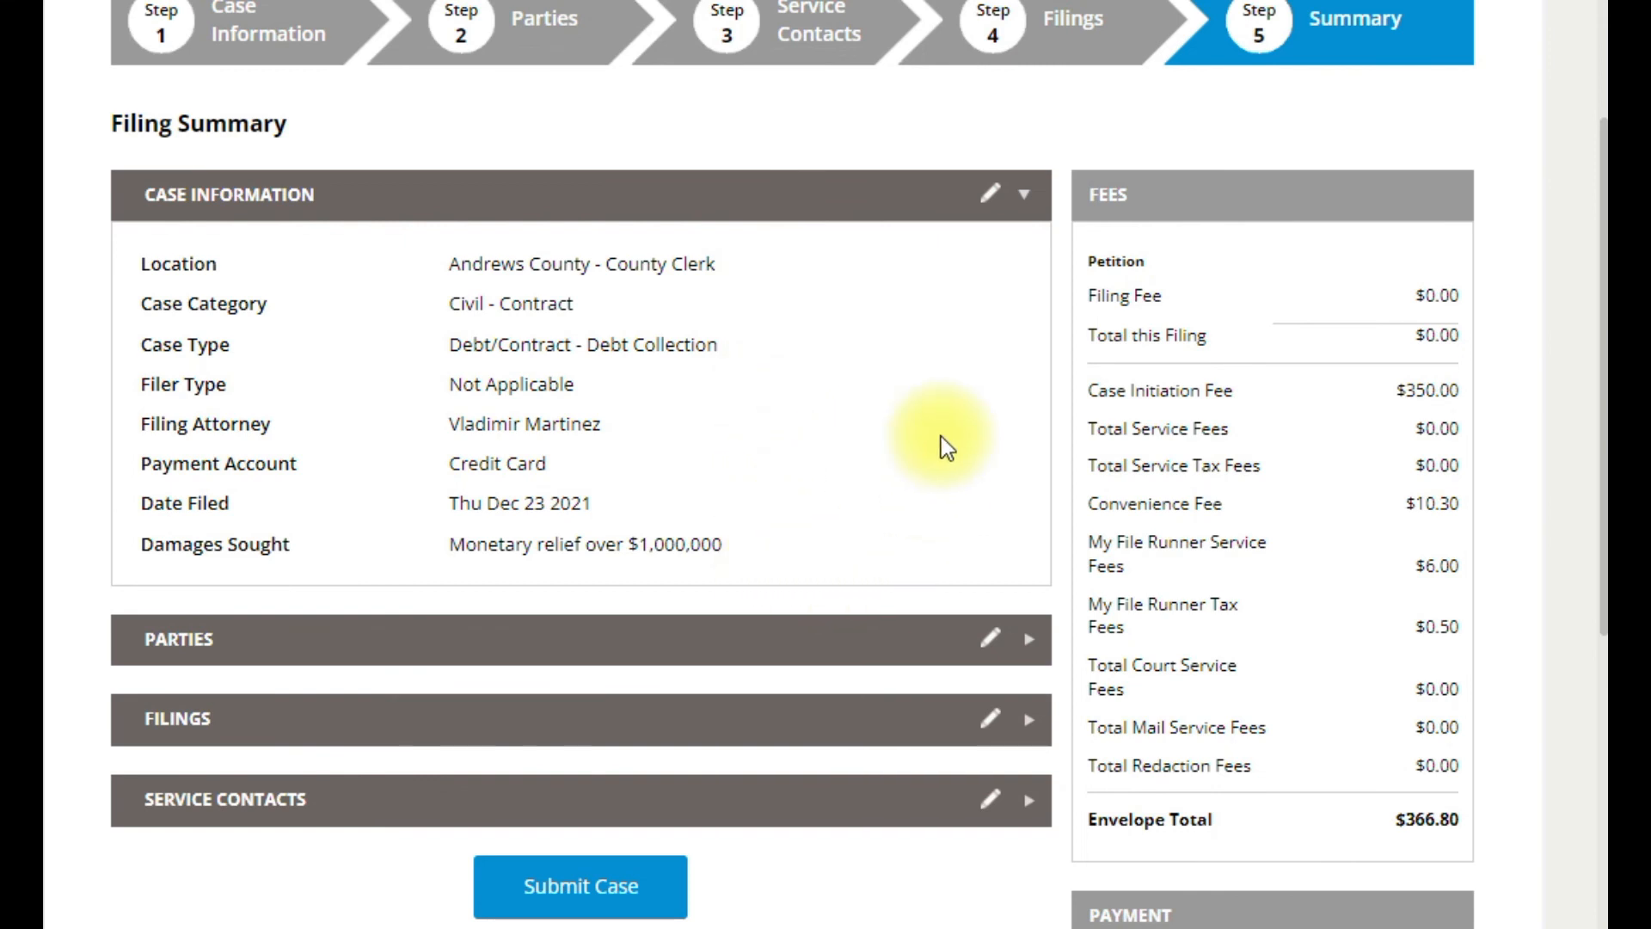
scroll(941, 434, down, 3)
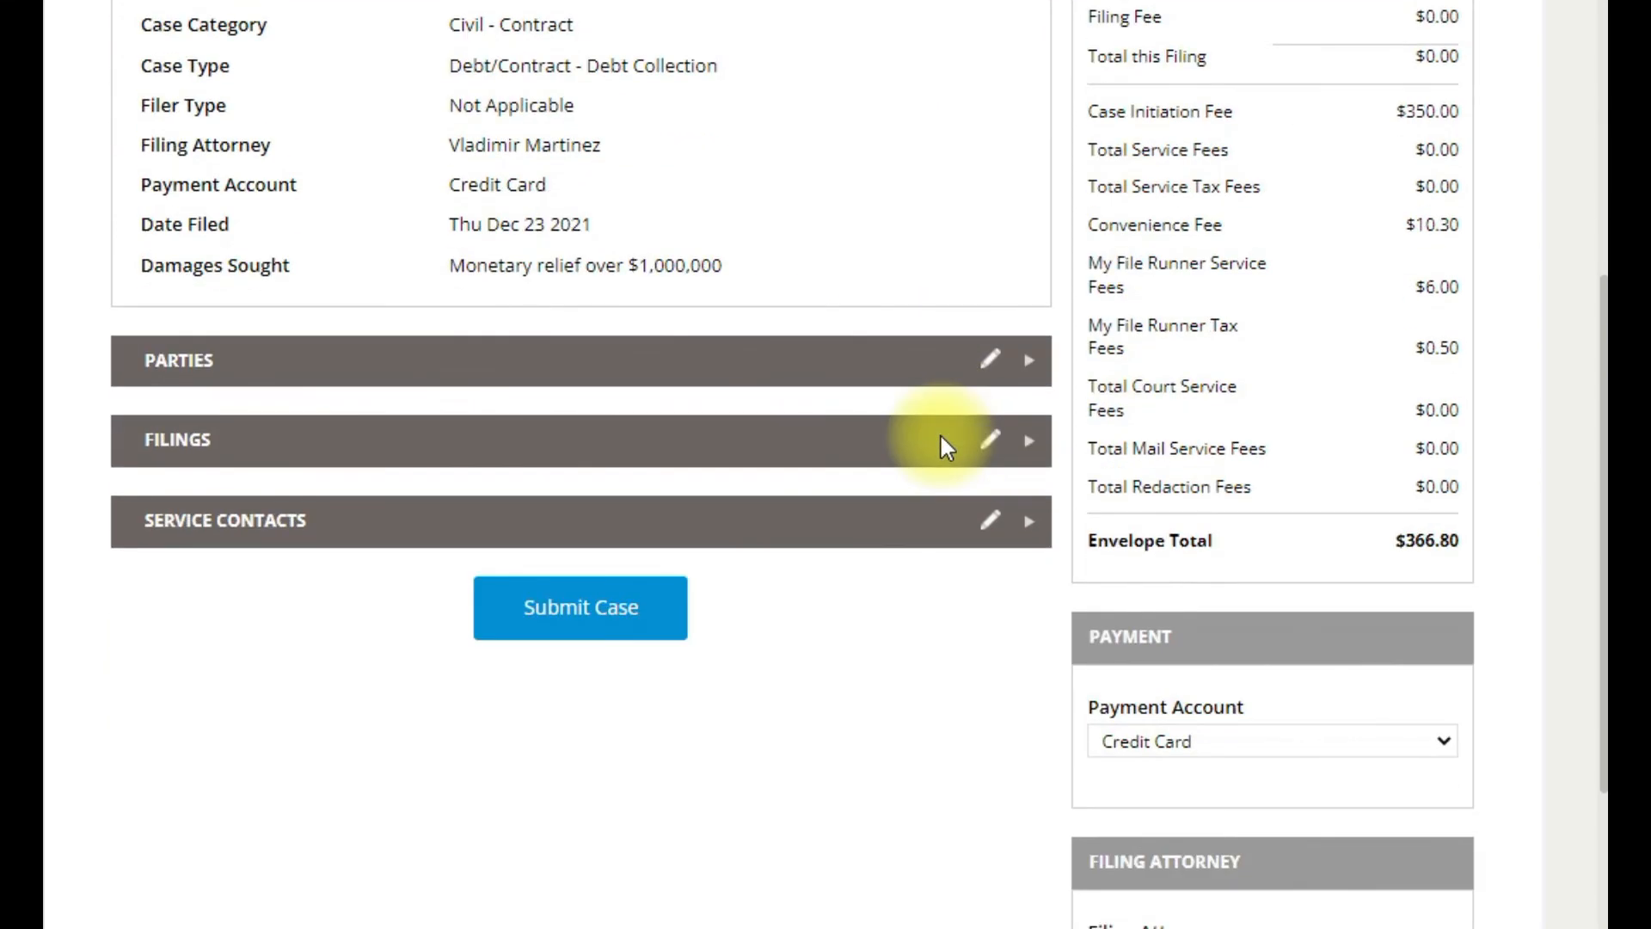
click(1029, 368)
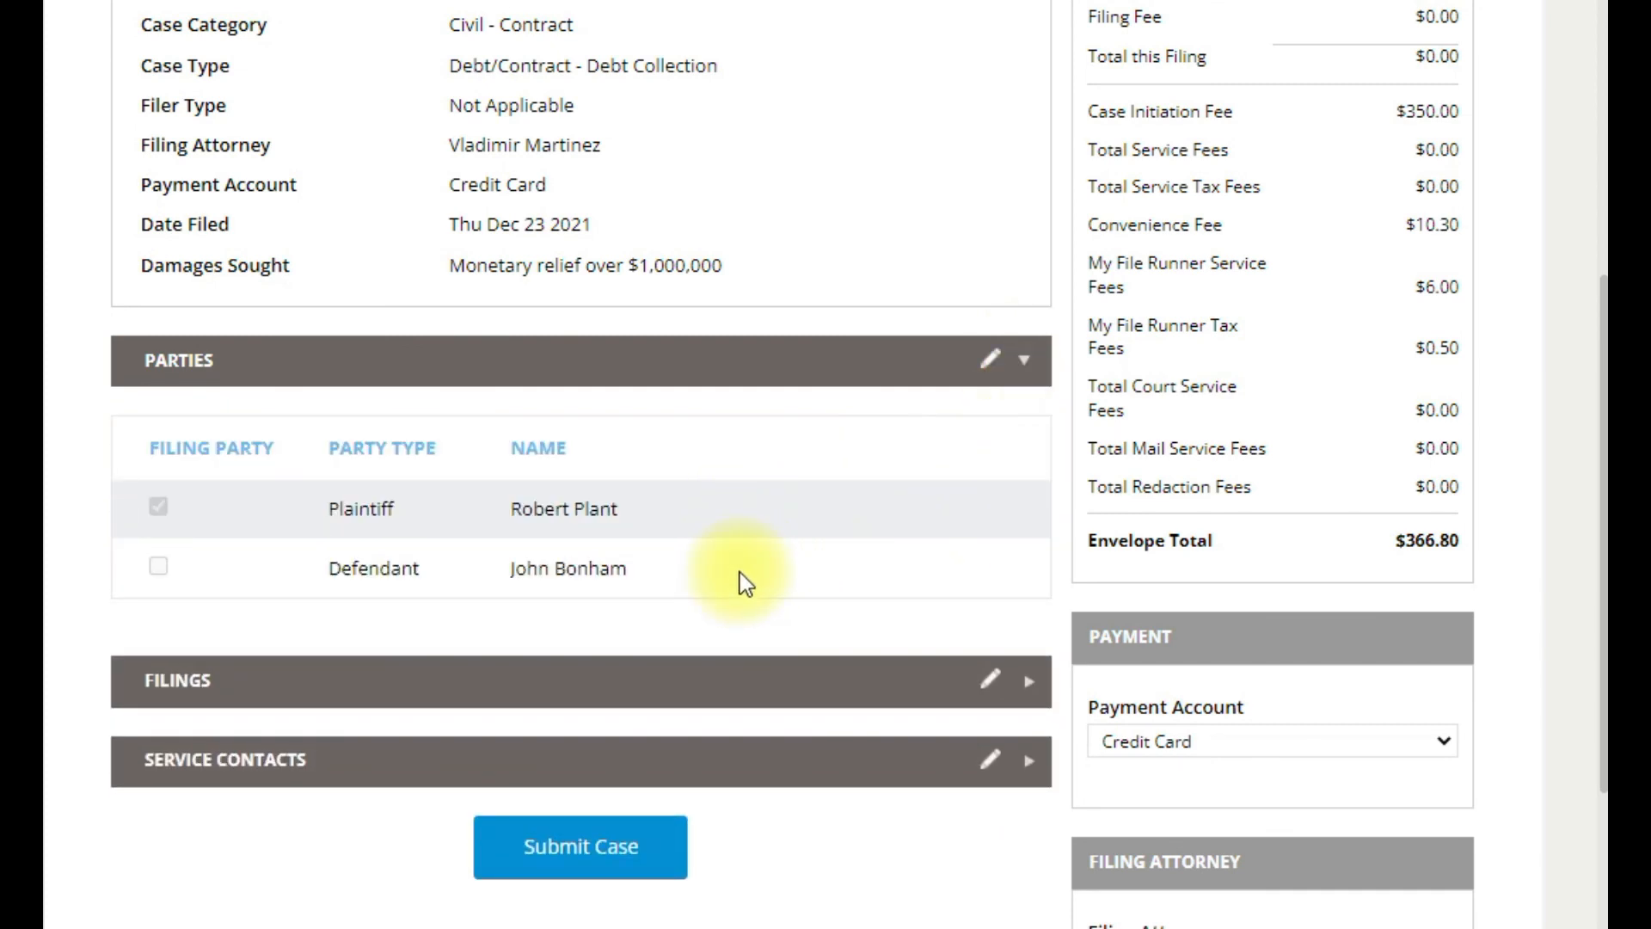
scroll(1023, 492, down, 3)
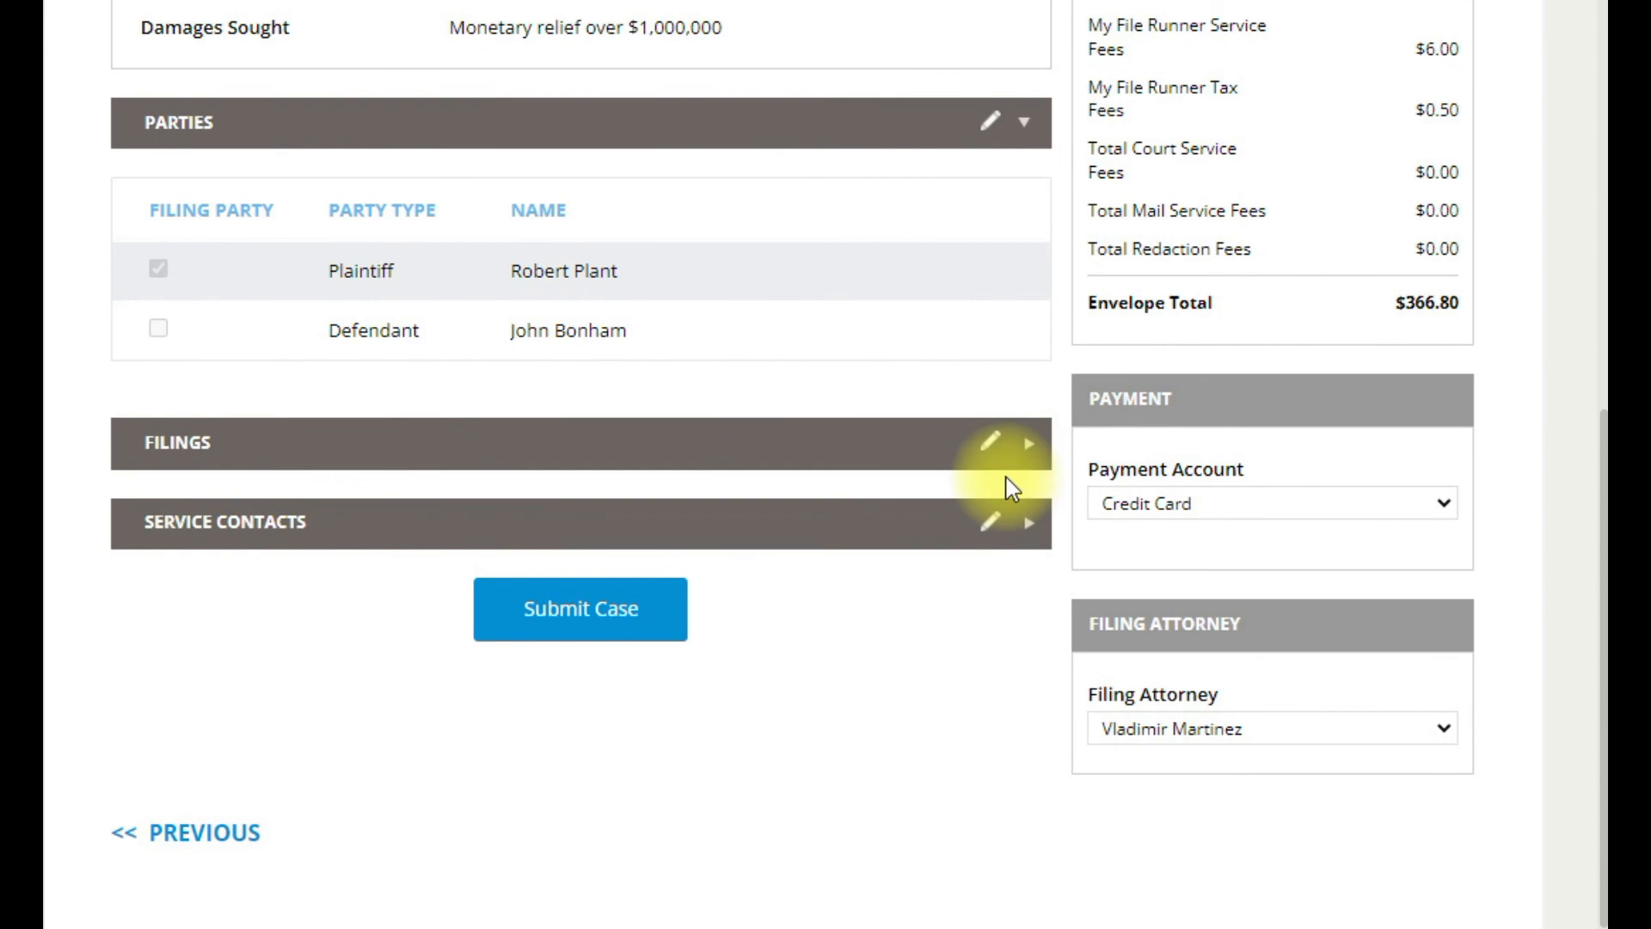
click(1029, 445)
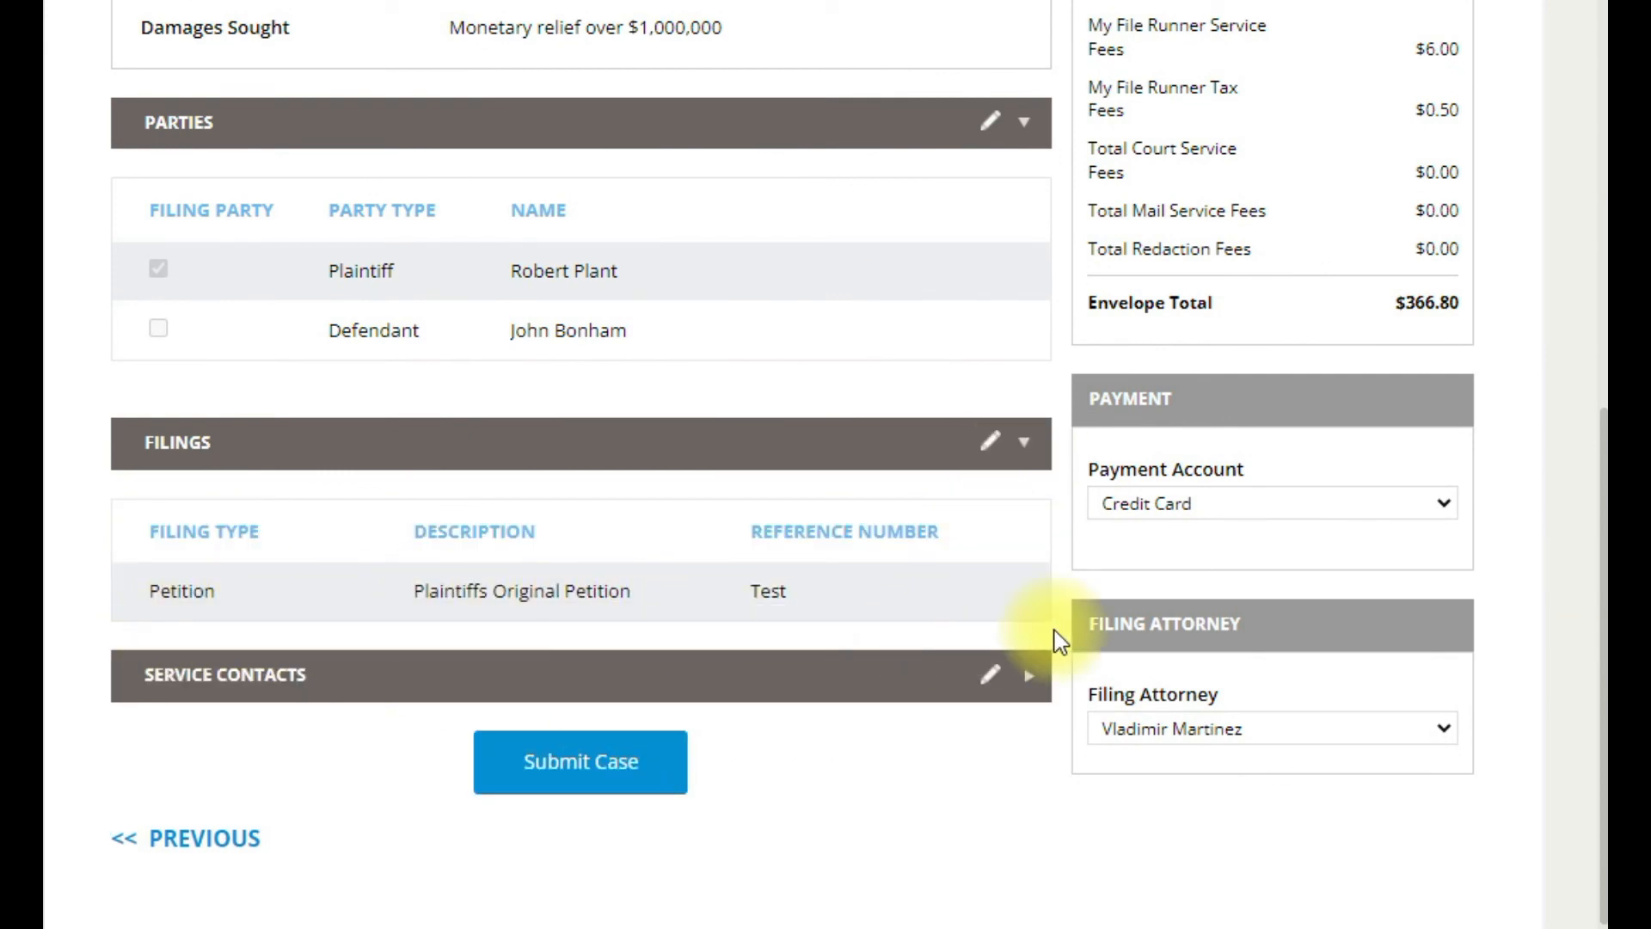
click(1029, 683)
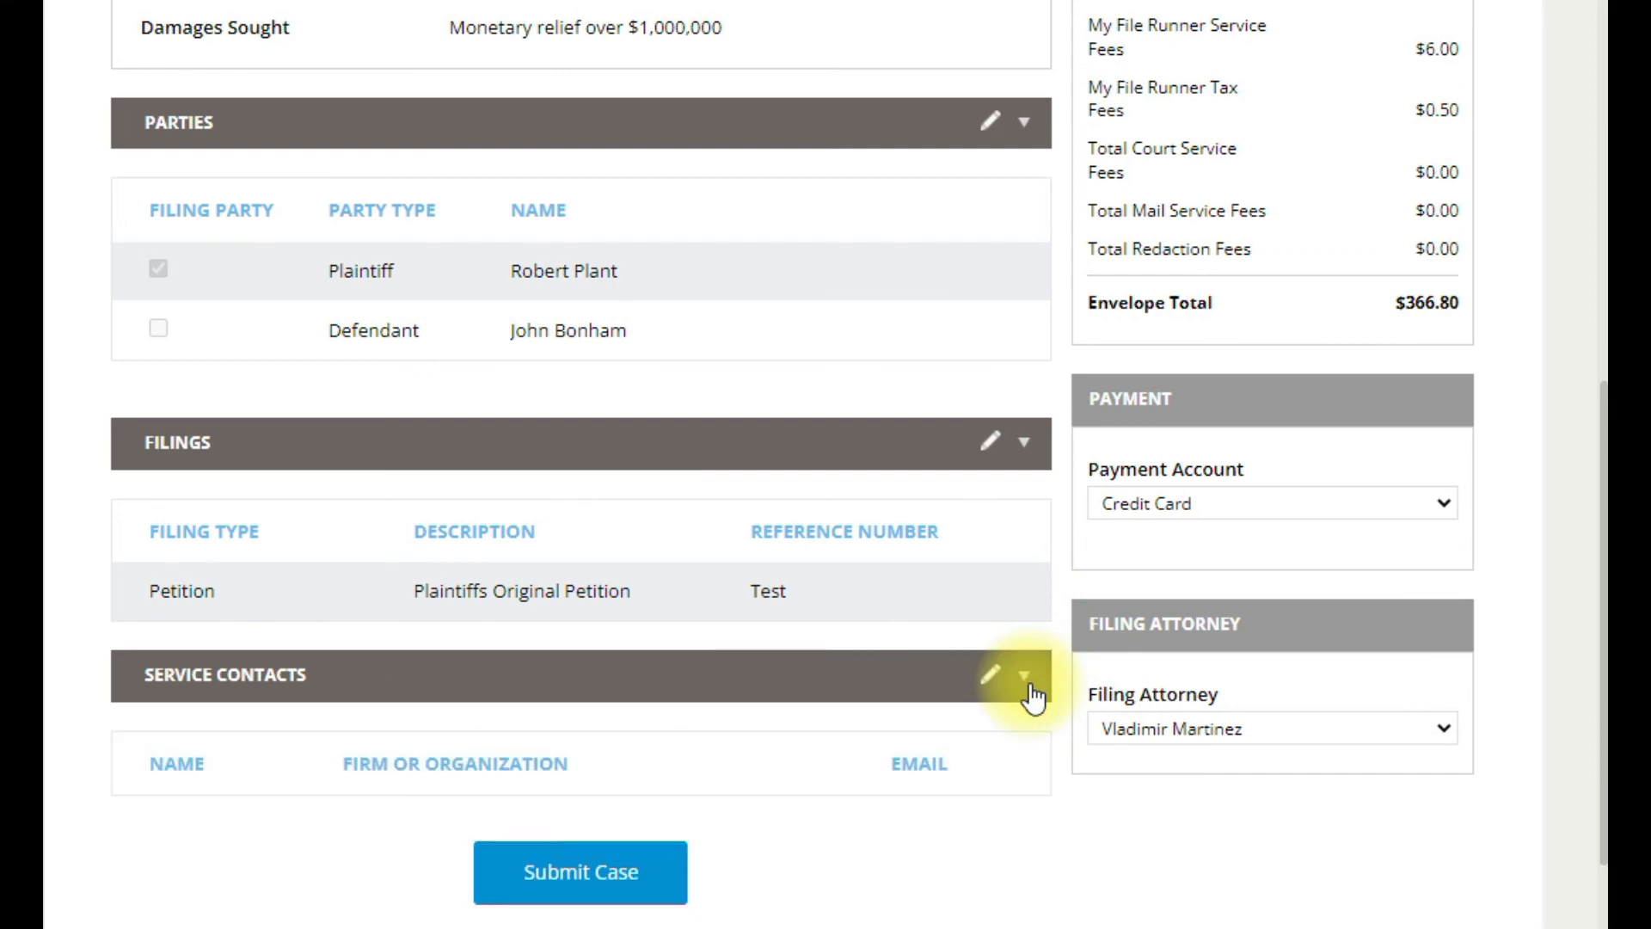
scroll(1036, 731, down, 1)
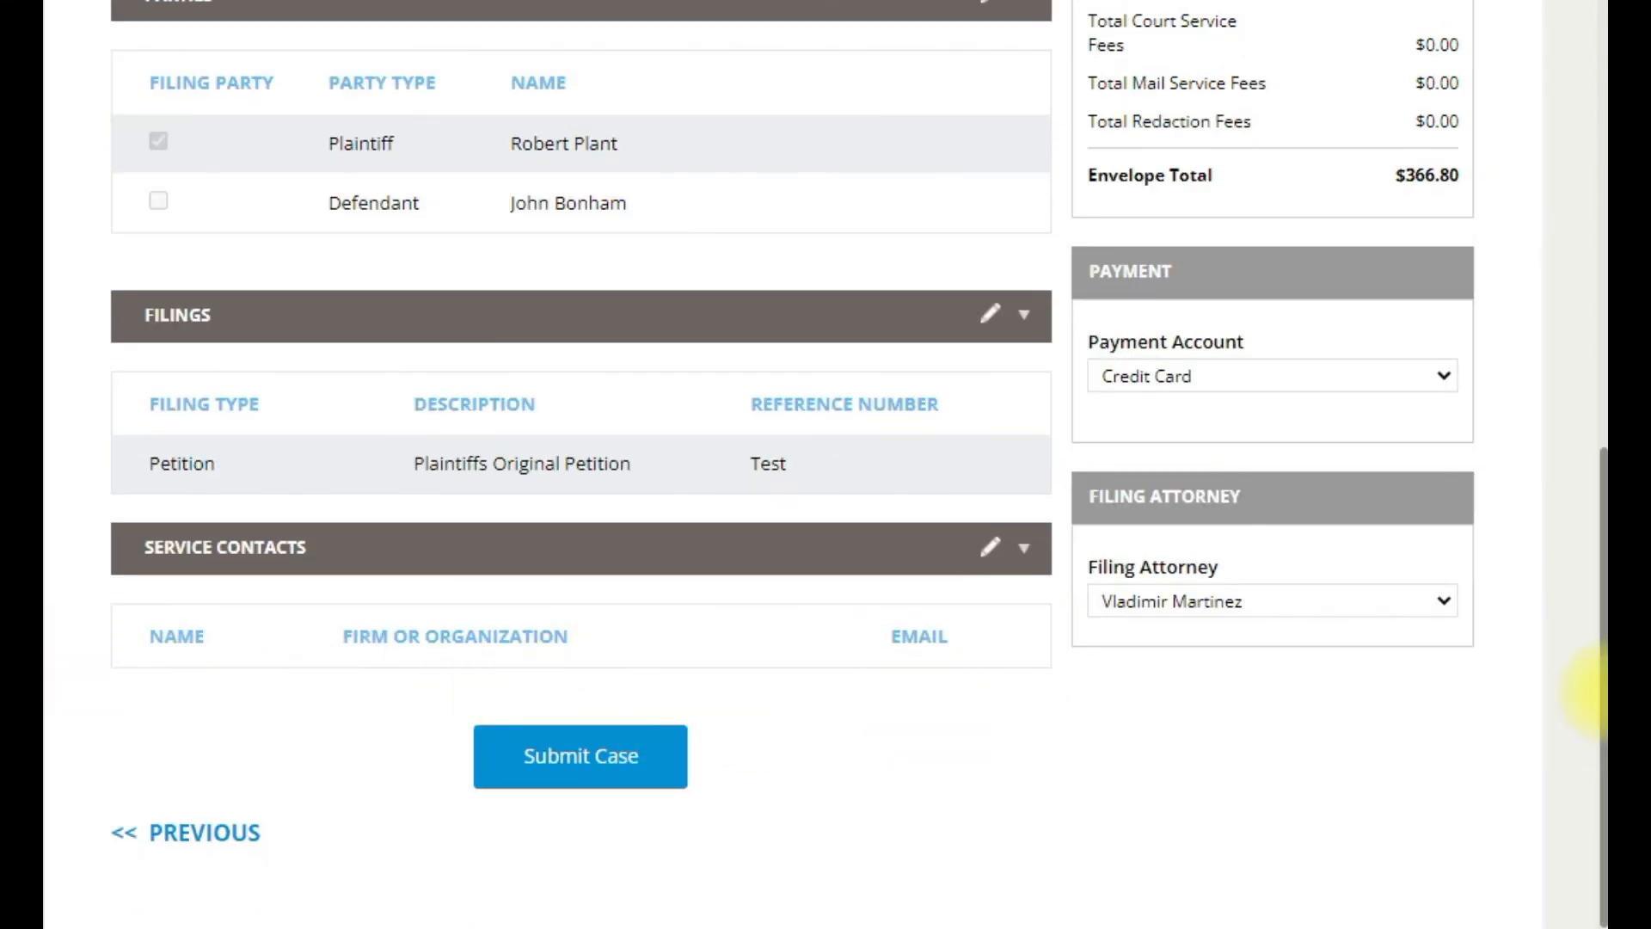
Examine the fee breakdown, envelope total, payment account and filing attorney in the filing summary
scroll(1582, 682, up, 6)
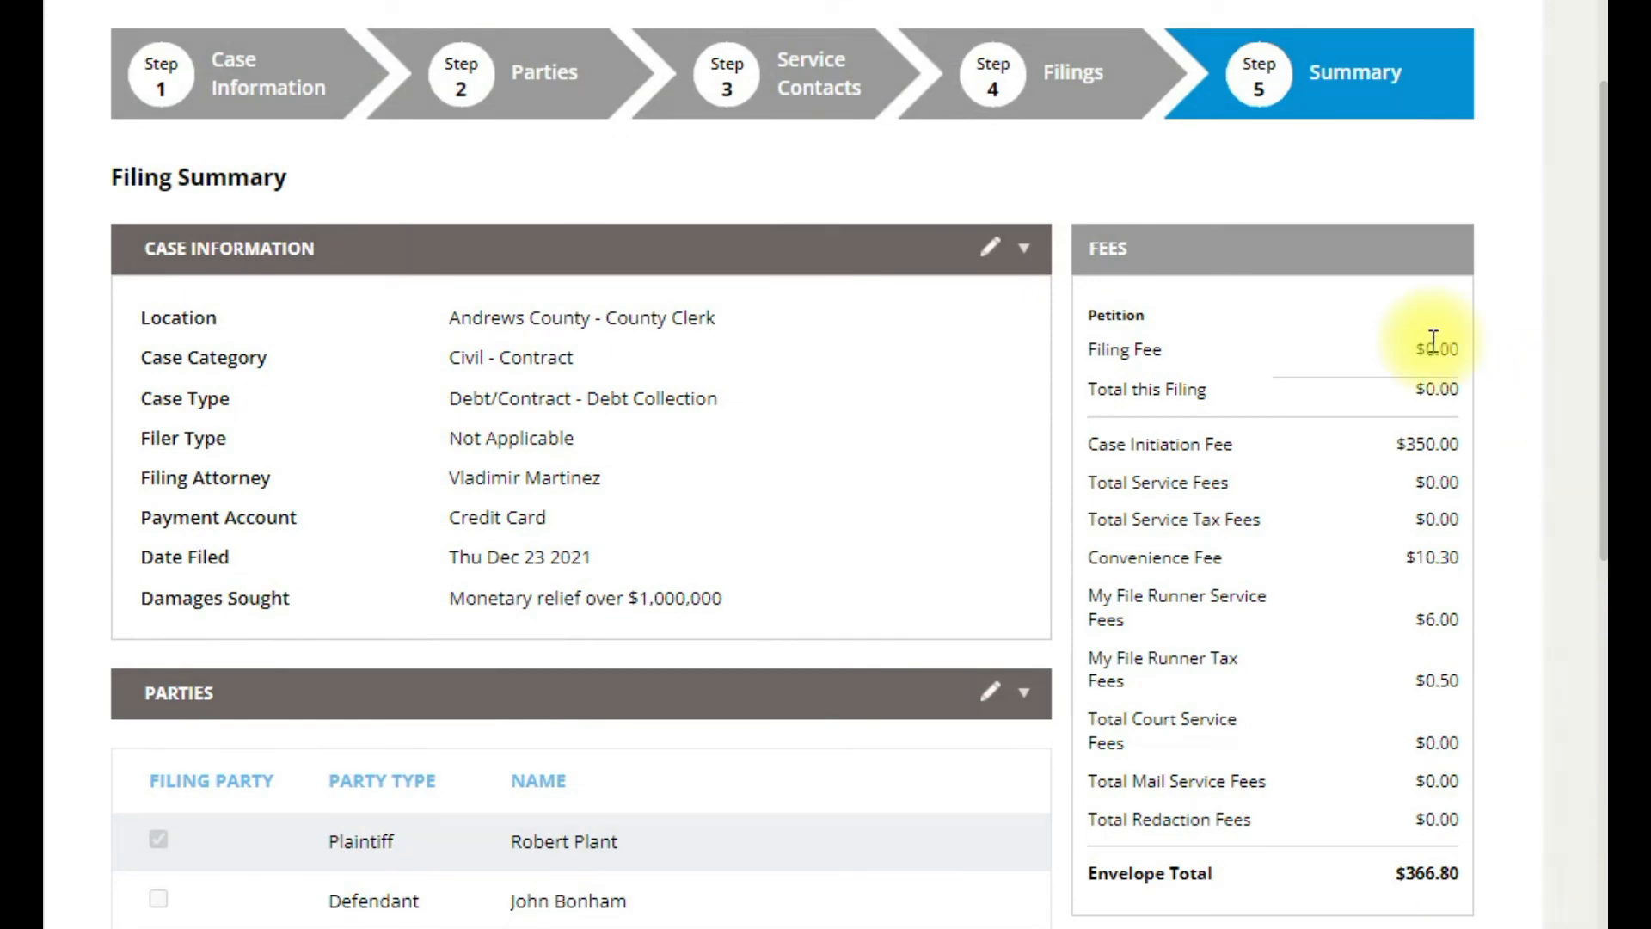
scroll(1445, 690, down, 3)
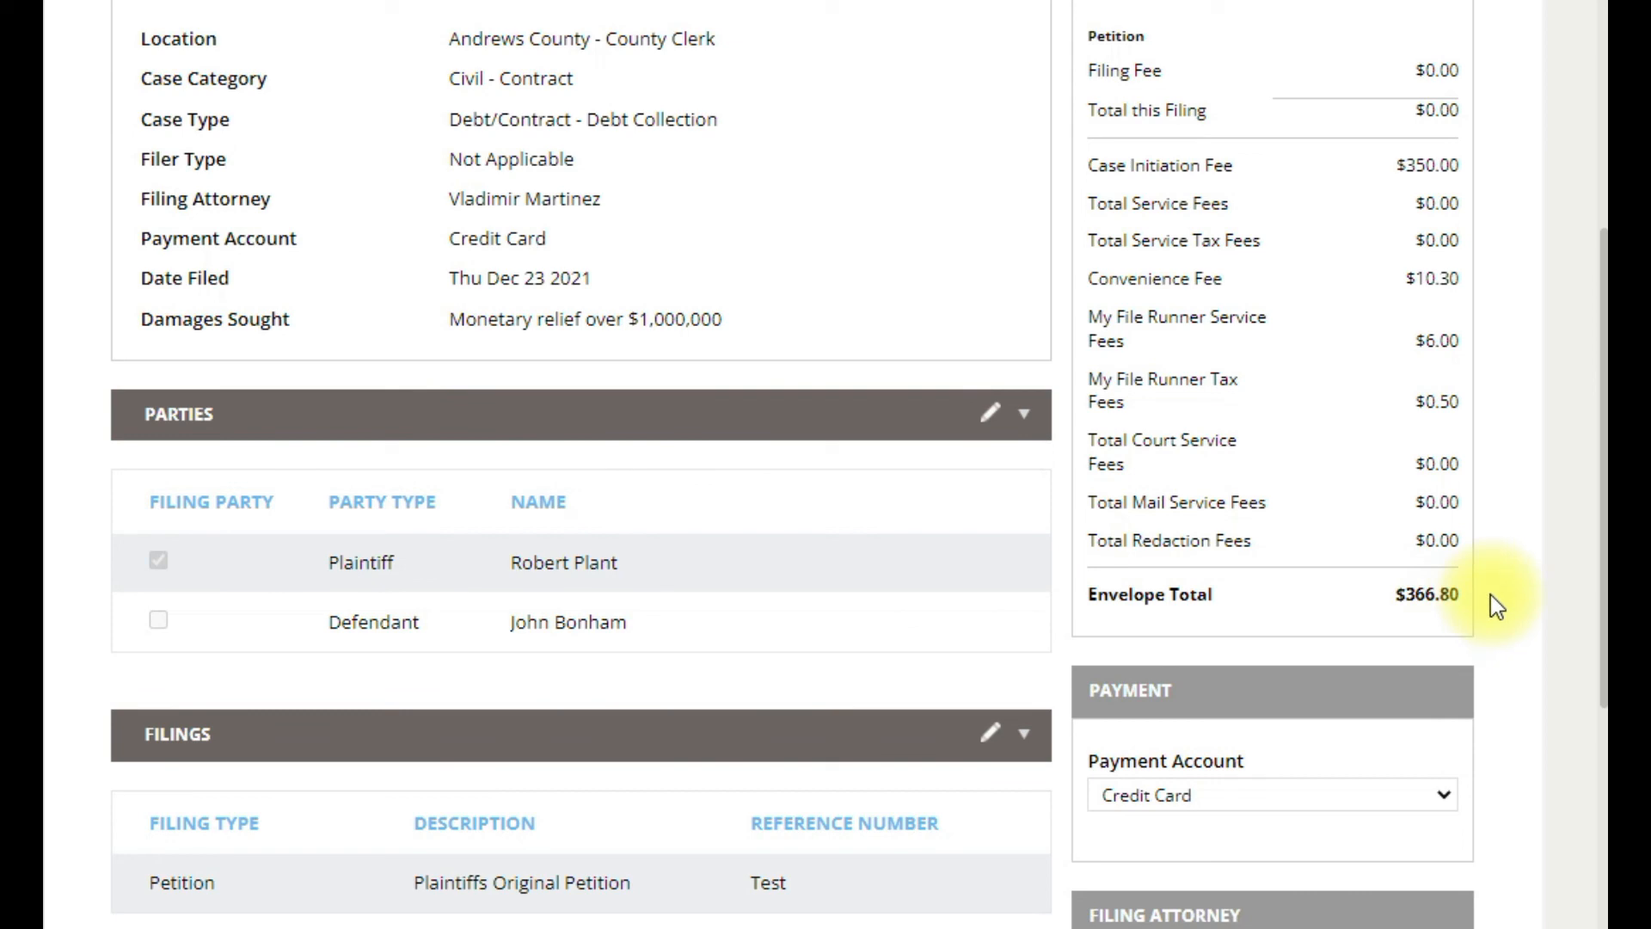
scroll(1487, 601, down, 5)
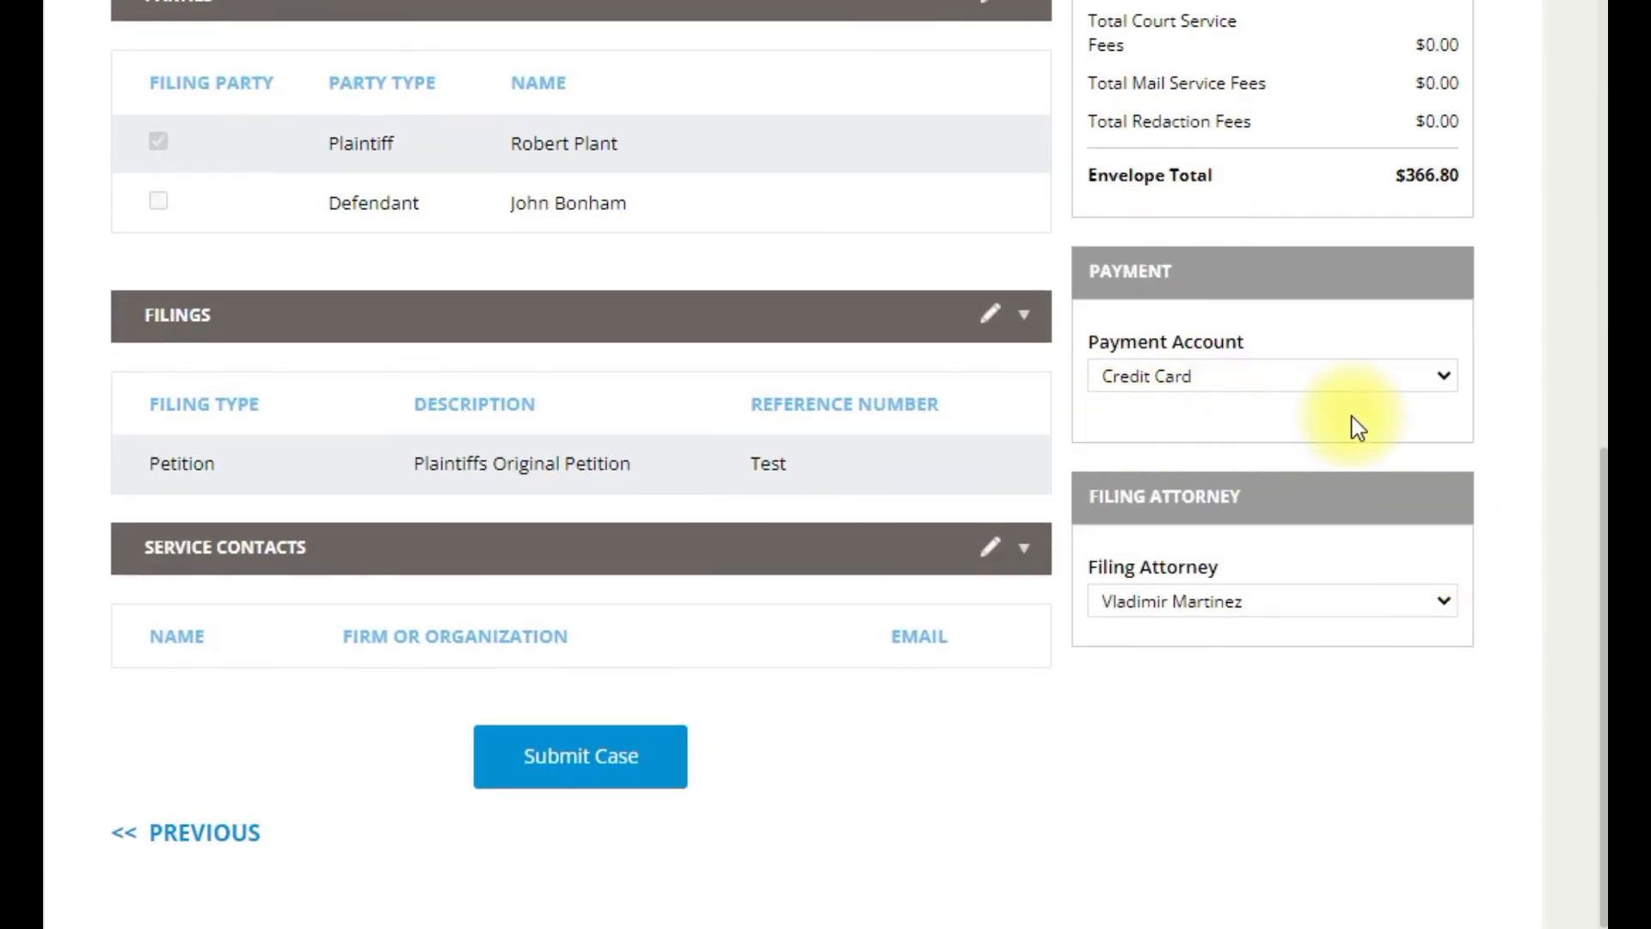